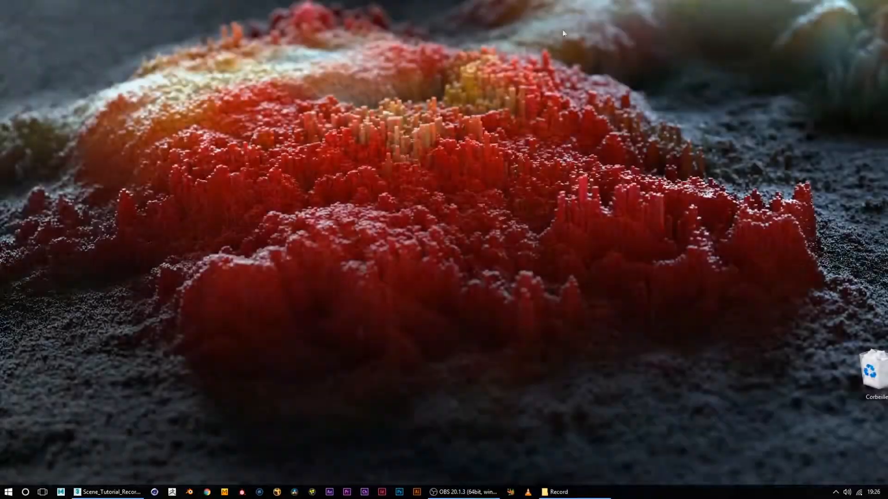
Step: Switch to 3ds Max and set the V-Ray RT engine type to CUDA with a trace depth of 4
left_click(107, 492)
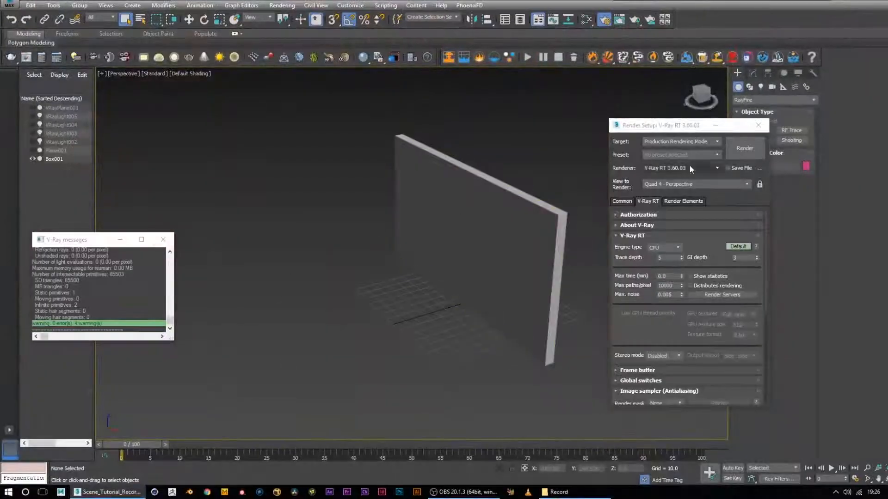
left_click_drag(696, 127, 345, 70)
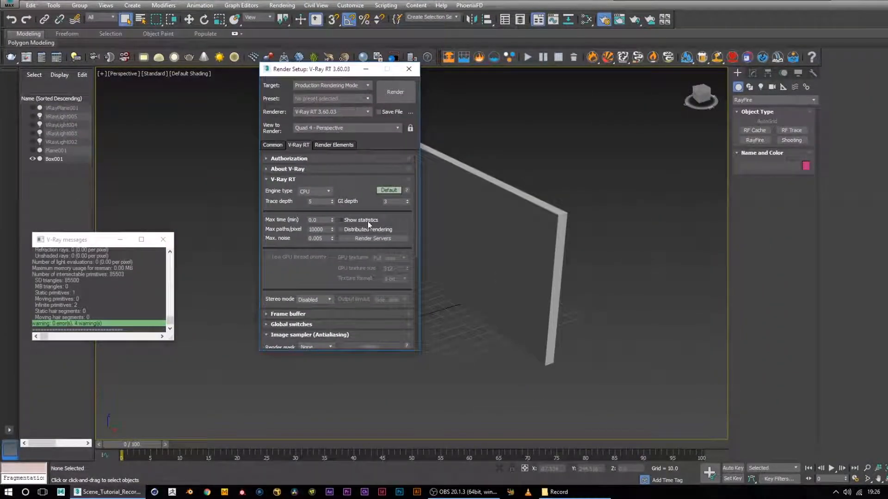
left_click(323, 191)
left_click(314, 215)
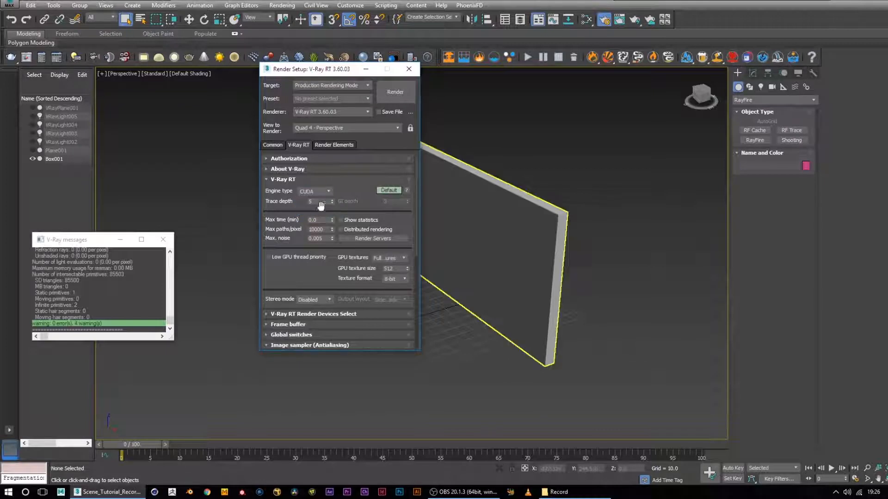
type("4")
key("Return")
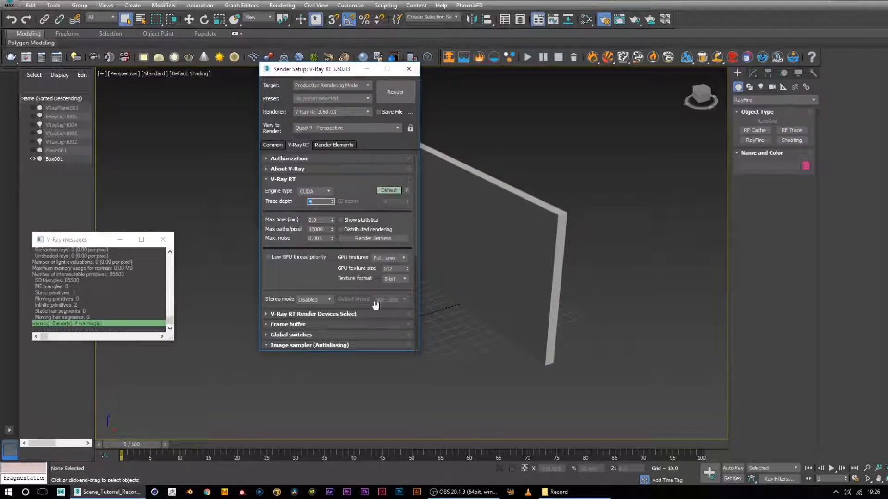
Step: Enable the c++/cpu device alongside the GPU in the V-Ray RT render devices and minimise the render setup
left_click(317, 314)
left_click(271, 235)
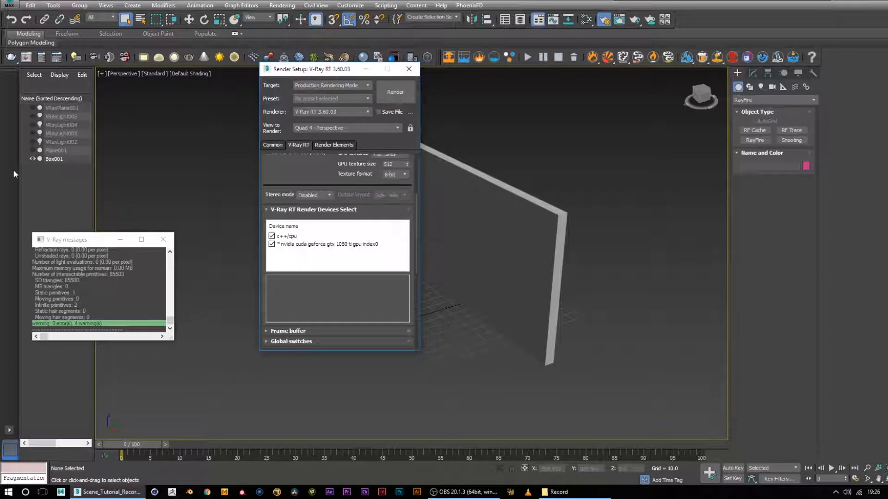
left_click(366, 69)
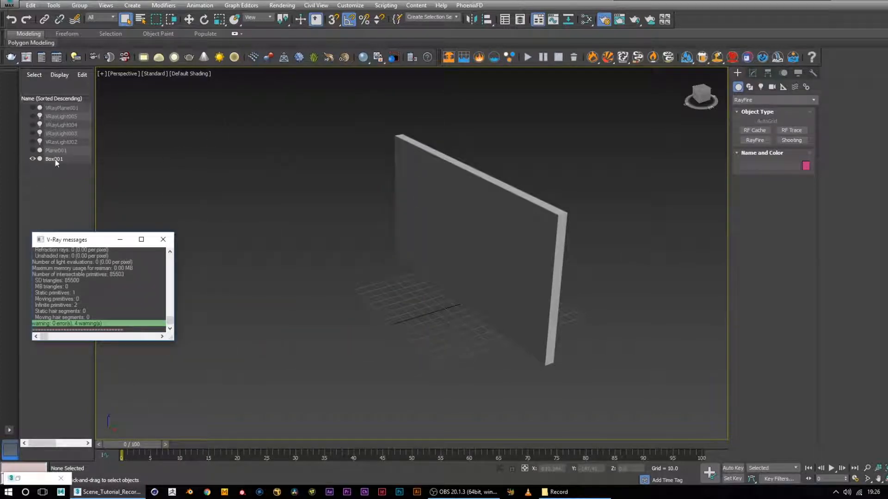
Step: Unhide VRayPlane001 and the four VRayLights, and test render the perspective view
left_click_drag(32, 142, 55, 112)
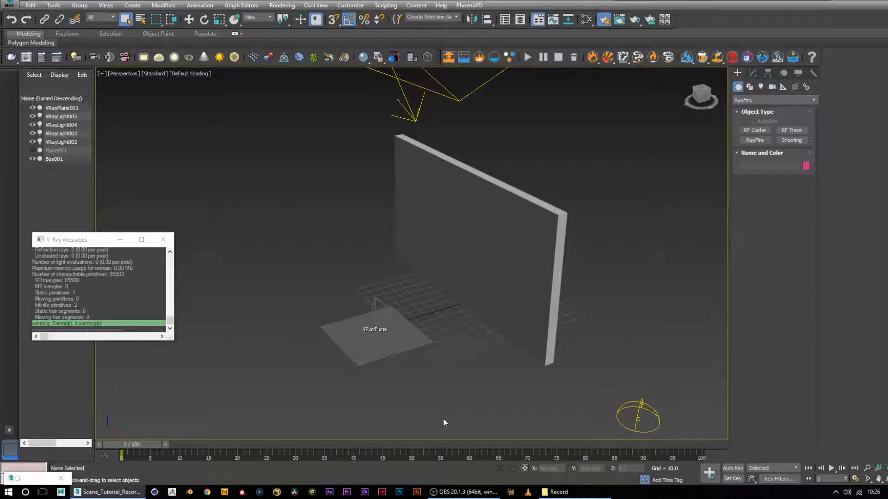
left_click(17, 478)
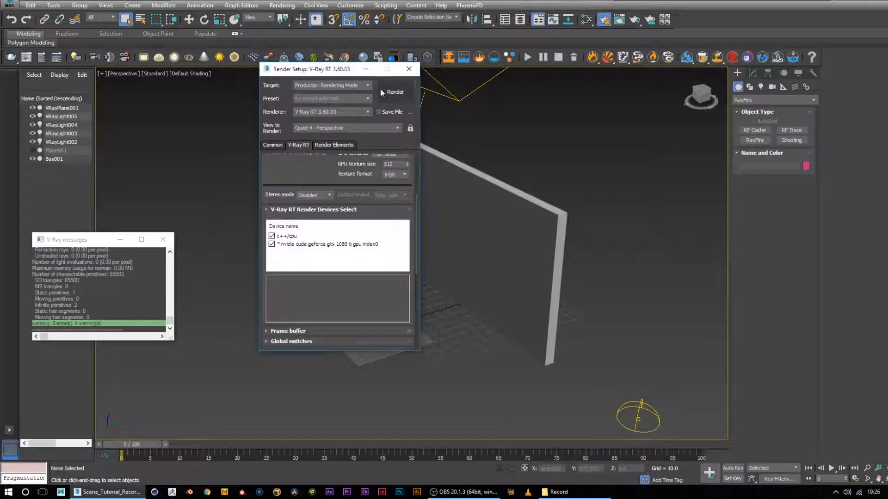
left_click(380, 89)
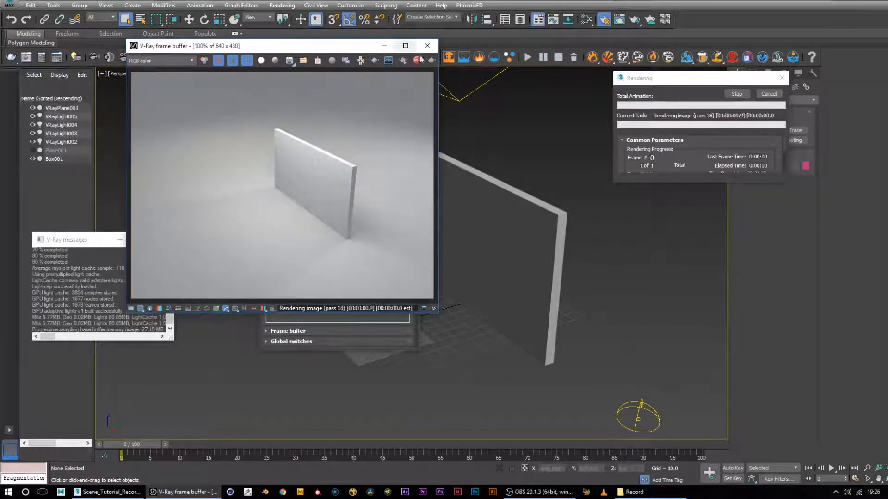
left_click(385, 47)
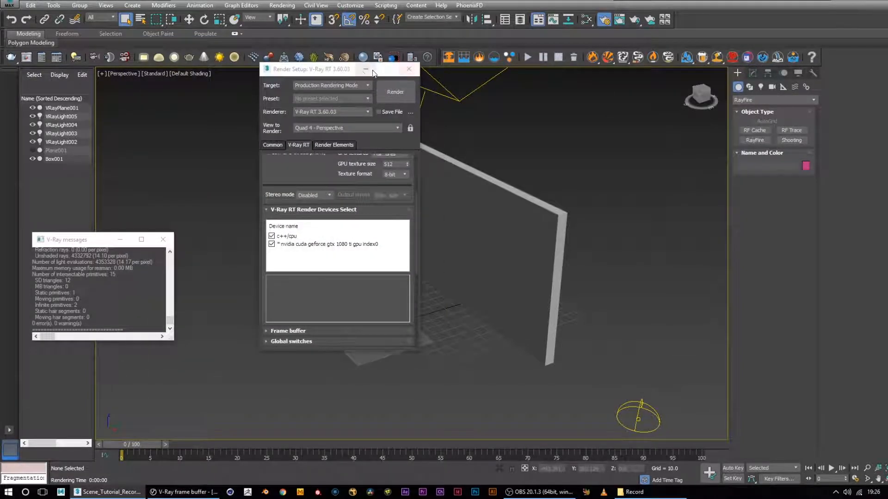
left_click(366, 69)
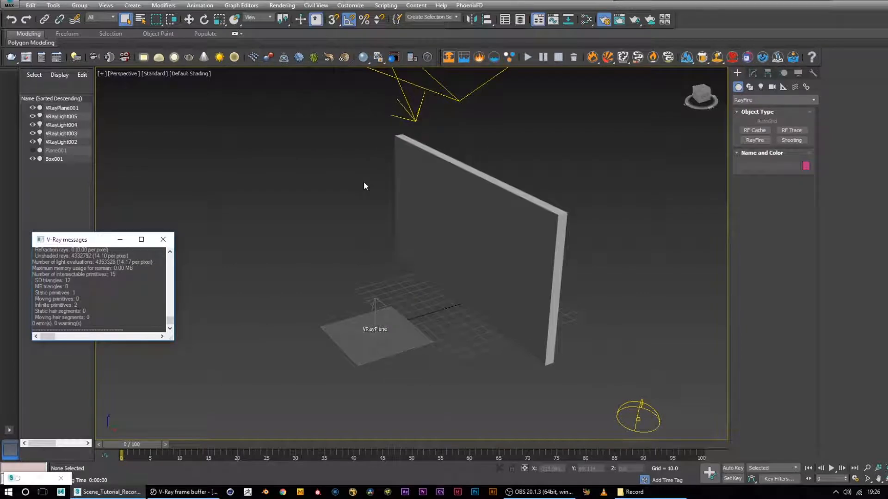
Step: Select the wall box and add an Edit Poly modifier to it
left_click(431, 174)
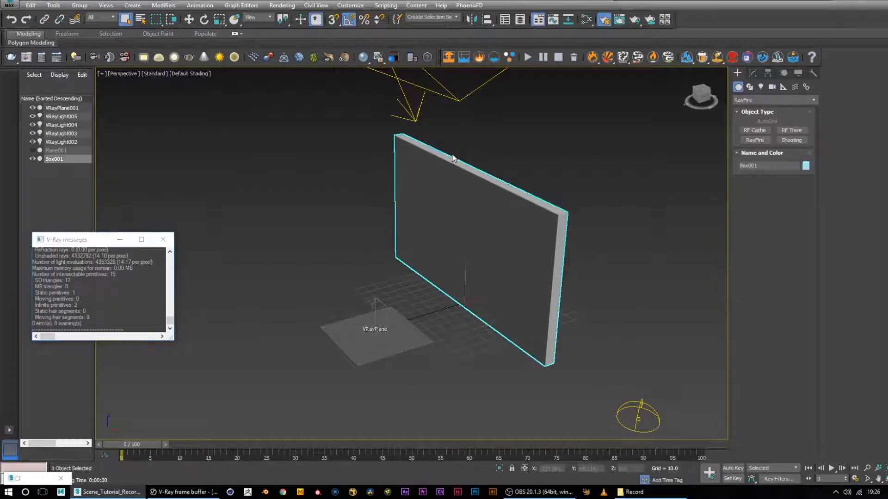
left_click(748, 99)
left_click(752, 73)
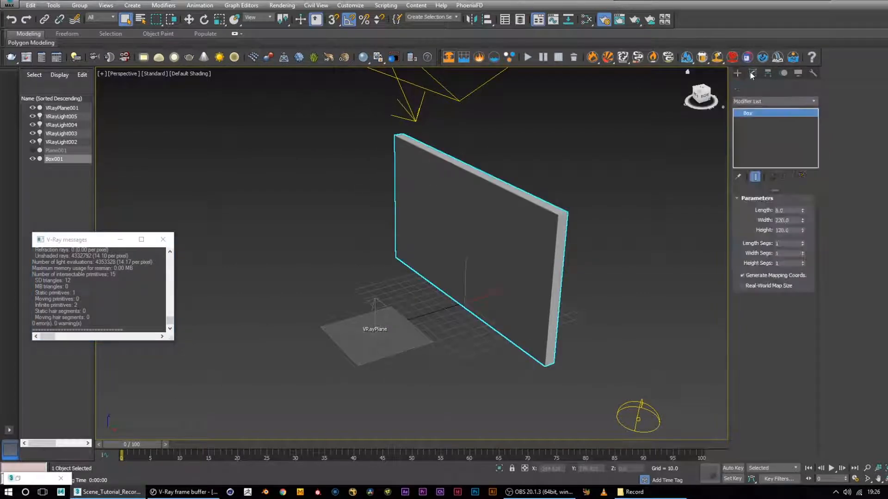
left_click(759, 100)
key("e")
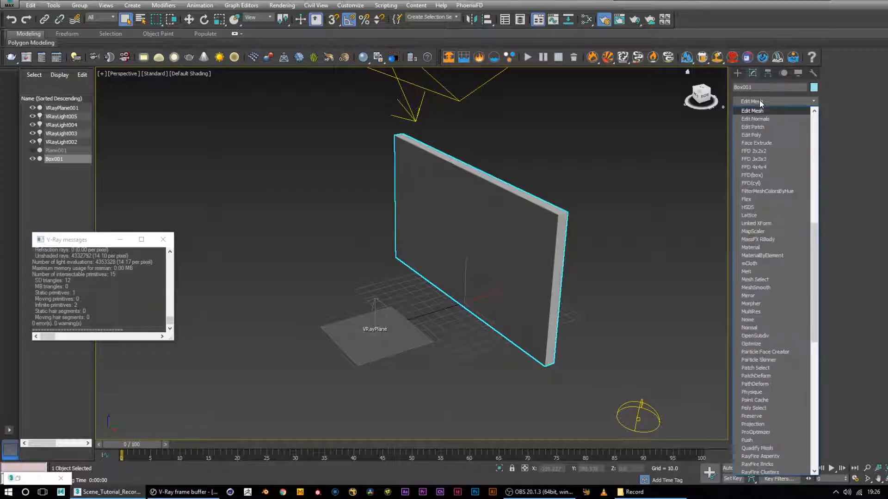
left_click(751, 135)
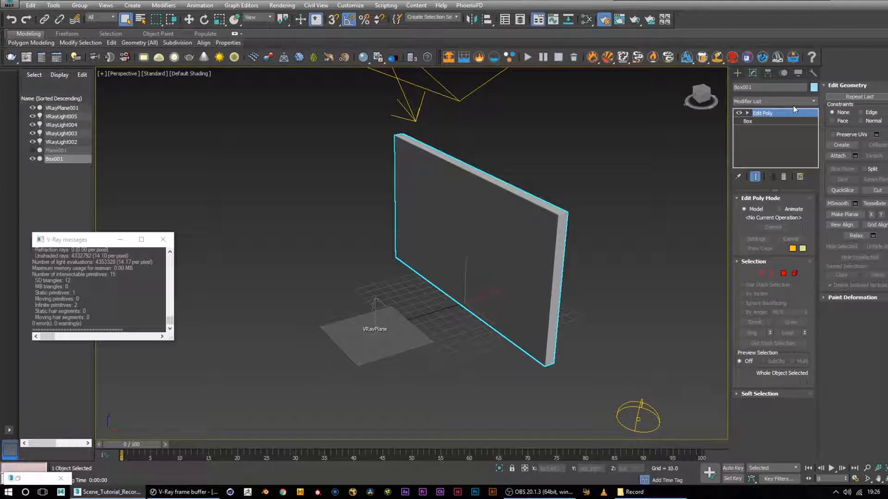
Step: Add a UVW Map modifier to the wall and set its mapping to Box
left_click(759, 101)
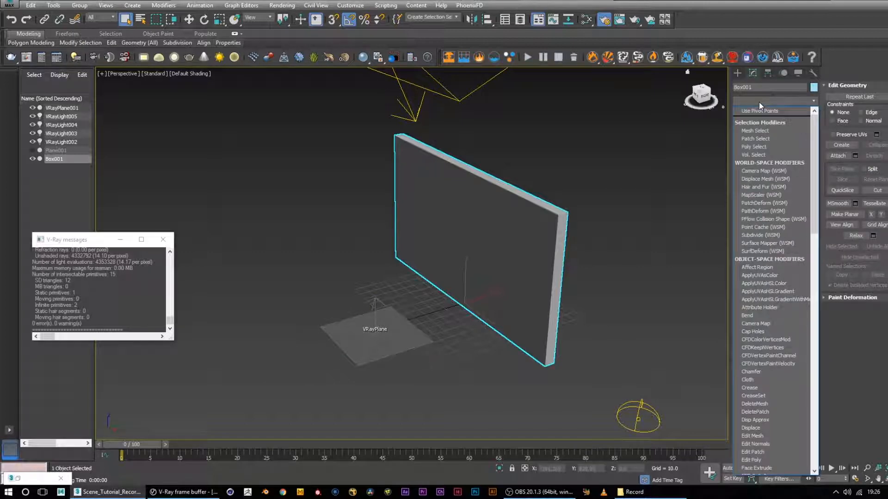
key("u")
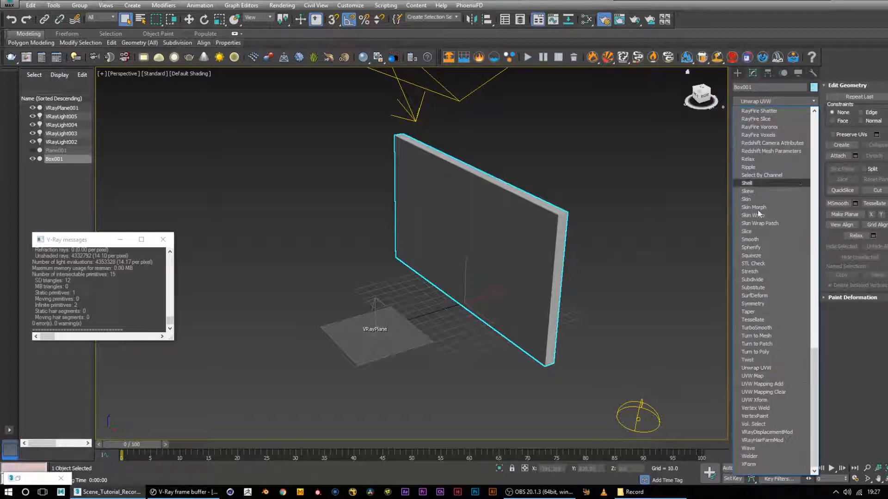
left_click(769, 378)
left_click(756, 252)
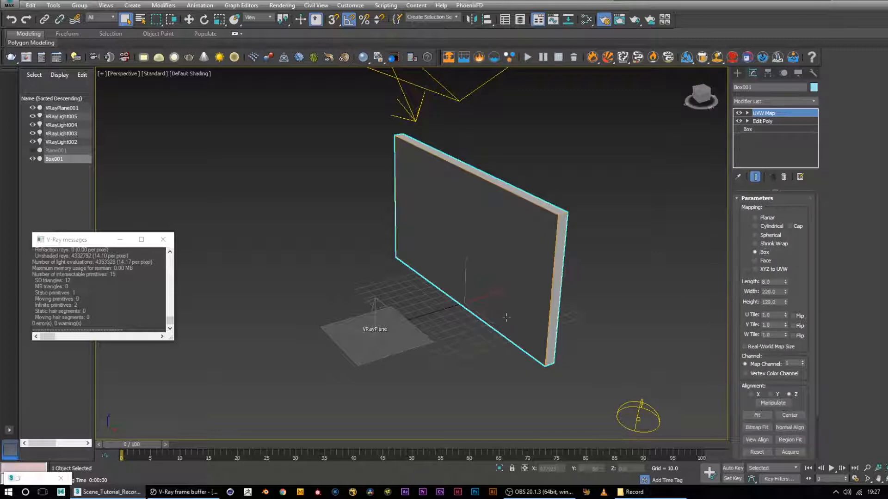
Step: Load the Old Wall_2 Diffuse texture from the Bricks_Wall folder as a bitmap next to Material #2 in the Slate Material Editor
key("m")
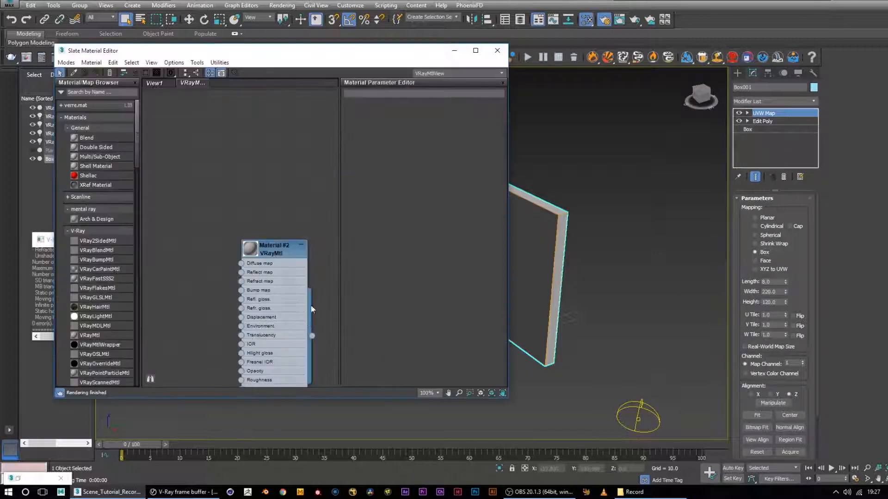
left_click_drag(277, 253, 296, 139)
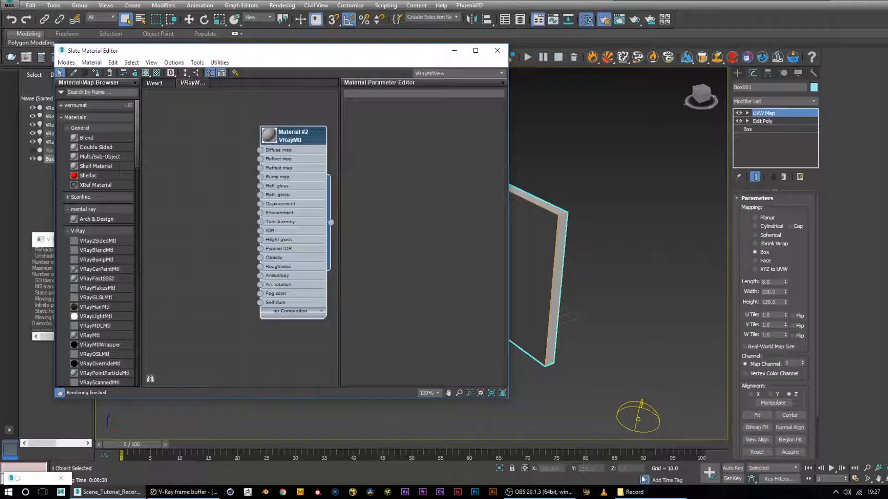
left_click(635, 492)
left_click(149, 183)
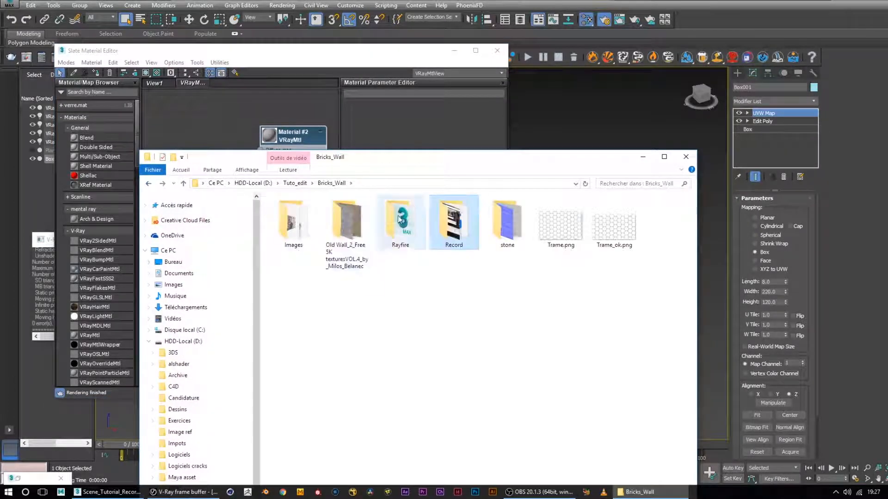
double_click(342, 213)
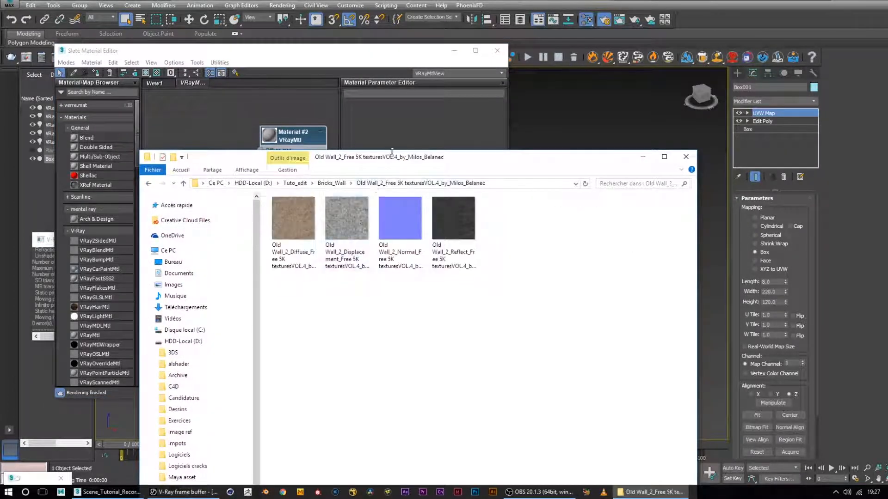
left_click_drag(330, 162, 667, 147)
left_click_drag(614, 210, 207, 165)
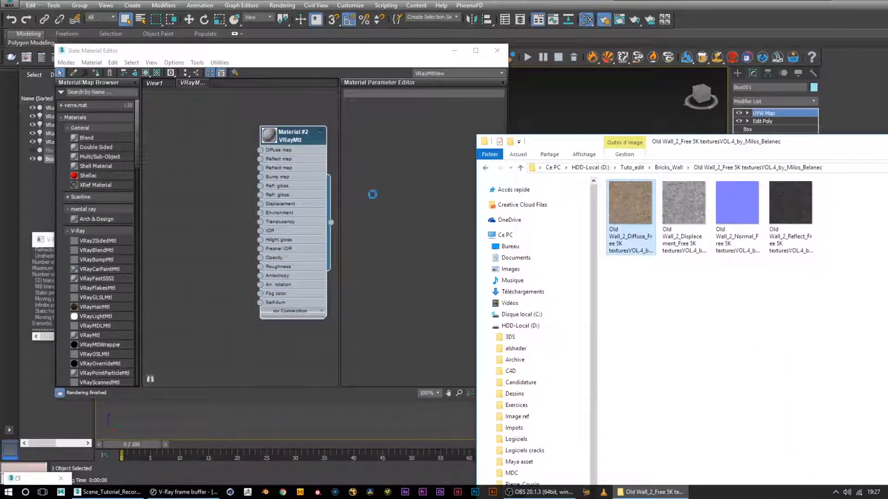
left_click_drag(845, 151, 606, 134)
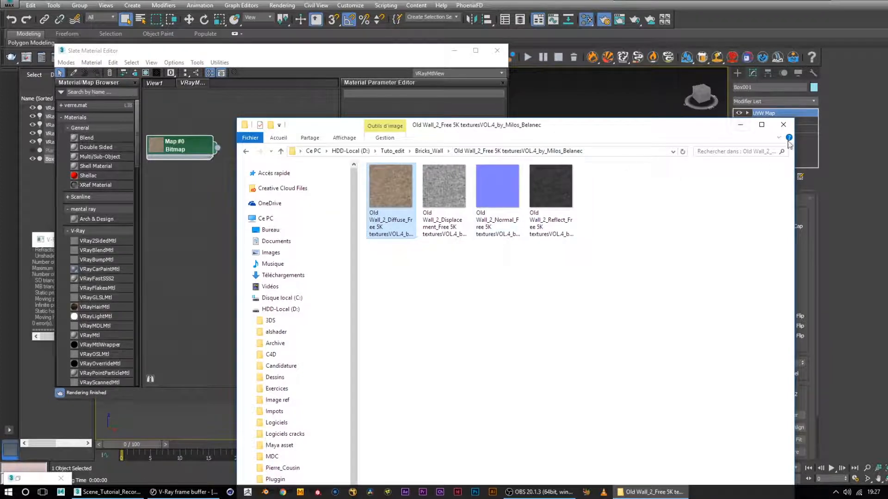
left_click(740, 124)
Step: Connect the bitmap to the diffuse map of Material #2 and show the shaded material in the viewport
left_click_drag(217, 148, 260, 150)
left_click_drag(300, 51, 345, 107)
double_click(336, 176)
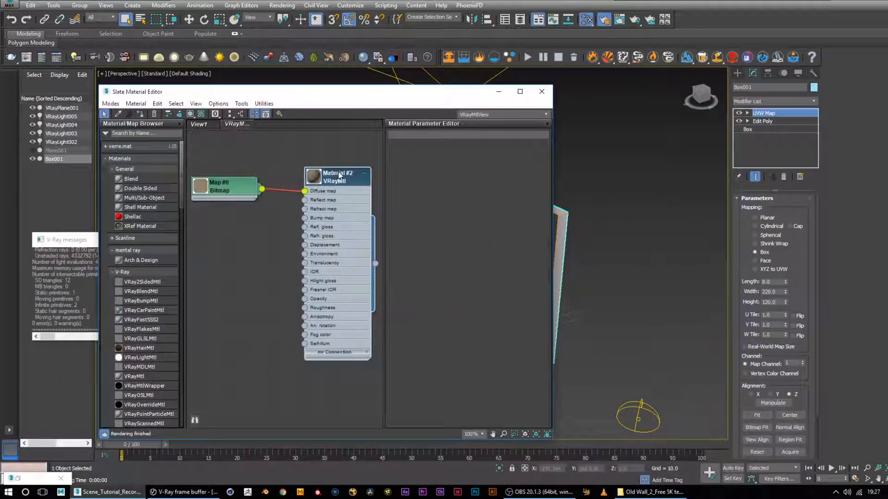
left_click_drag(464, 96, 383, 95)
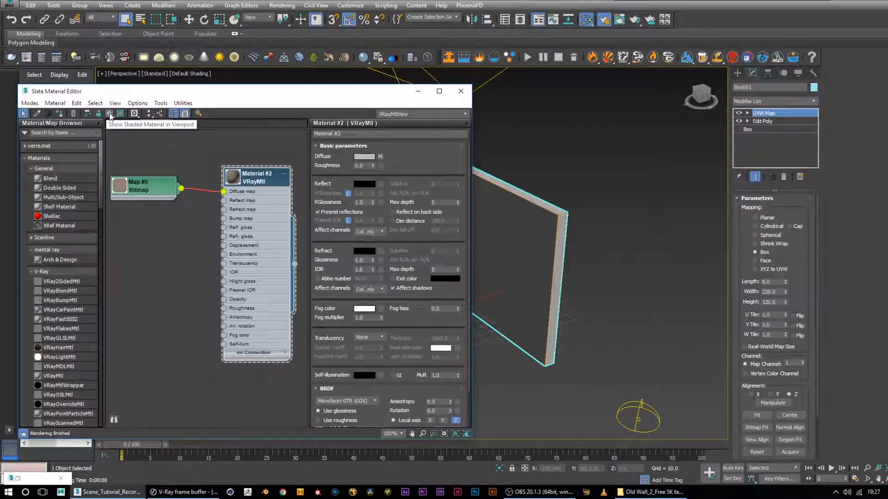
left_click(109, 114)
left_click(417, 93)
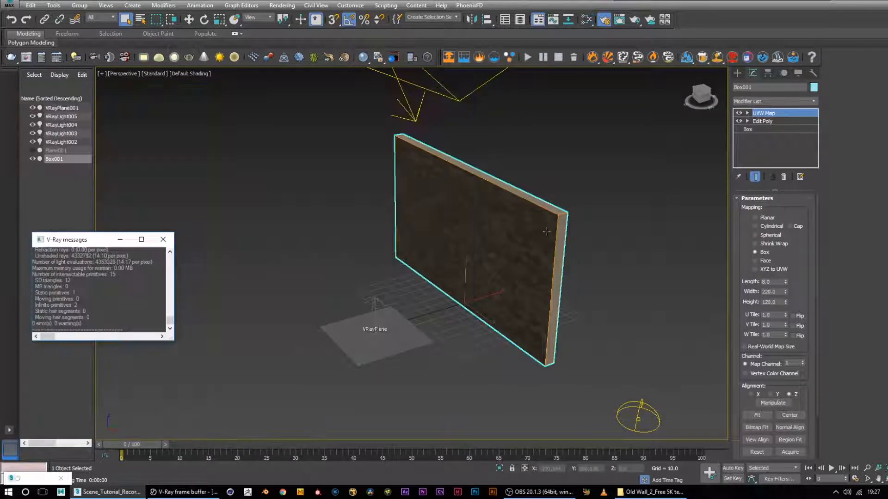
Step: Scale the wall's UVW Map gizmo outward along Y to correct the stretched texture on the thin edges
scroll(535, 251, "up", 5)
scroll(533, 254, "down", 2)
mouse_move(533, 254)
middle_mouse_down("alt")
mouse_move(492, 281)
mouse_move(537, 265)
middle_mouse_up("alt")
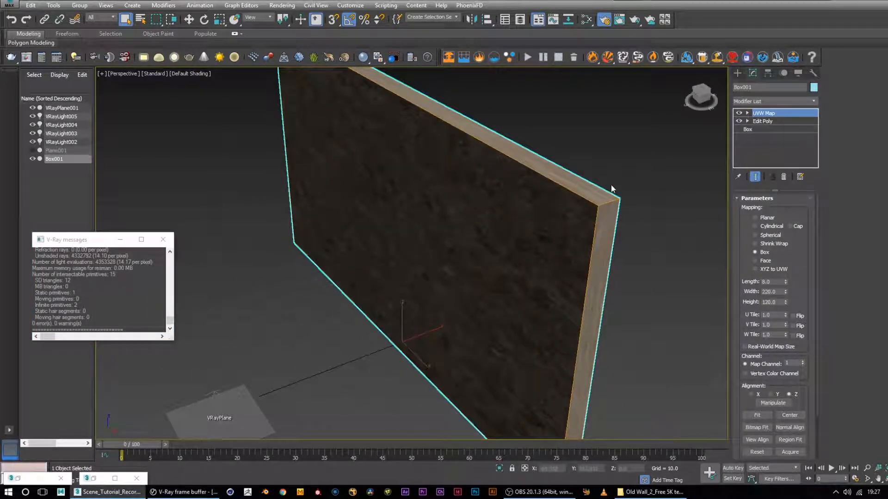
left_click(771, 115)
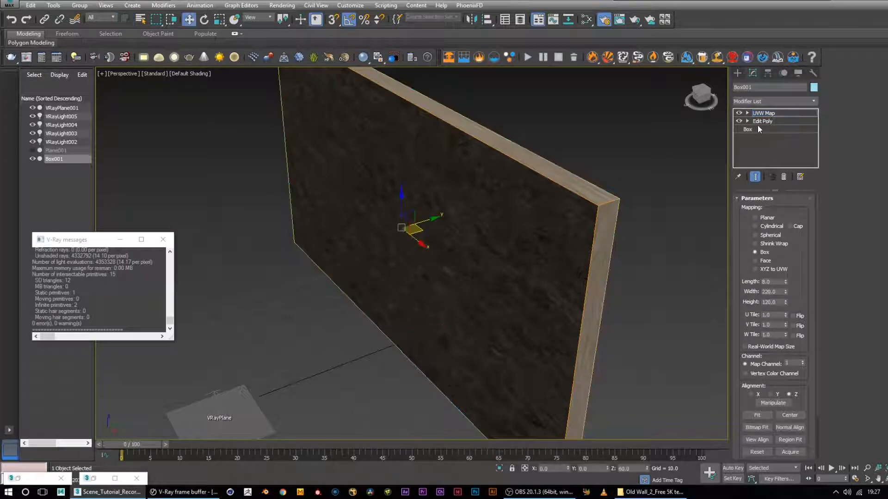
key("r")
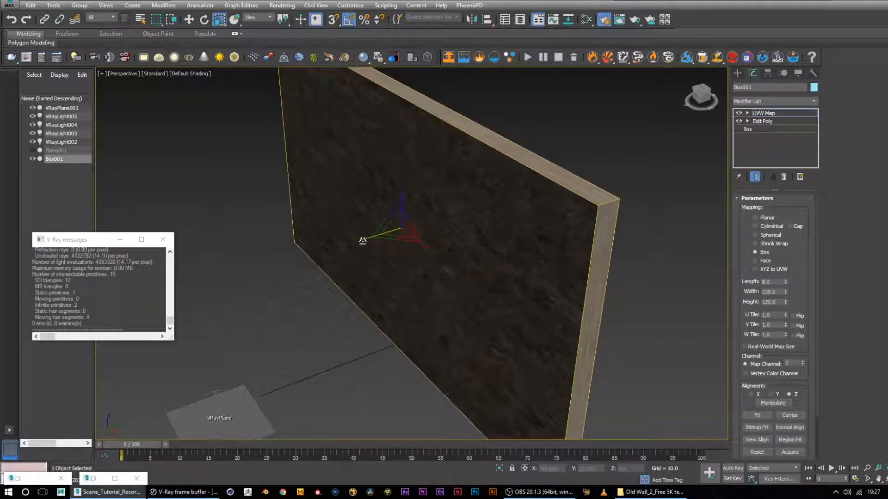
left_click_drag(363, 240, 874, 340)
left_click_drag(362, 242, 343, 248)
scroll(628, 226, "up", 4)
middle_click_drag(628, 226, 618, 254, "alt")
mouse_move(472, 248)
middle_mouse_down("alt")
mouse_move(446, 245)
mouse_move(517, 290)
mouse_move(511, 238)
mouse_move(458, 224)
mouse_move(504, 242)
mouse_move(526, 235)
mouse_move(482, 261)
middle_mouse_up("alt")
scroll(405, 234, "down", 3)
middle_click_drag(508, 290, 518, 275, "alt")
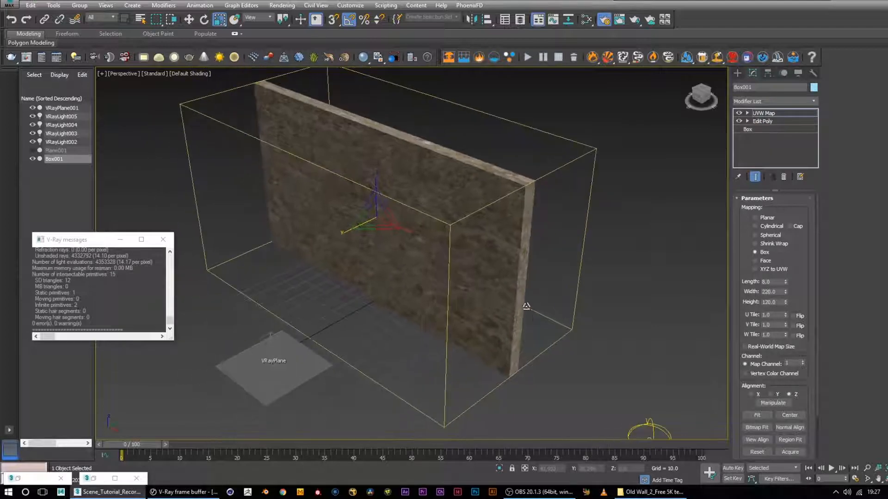
Step: Render the textured wall in the V-Ray frame buffer and minimise the frame buffer
left_click(203, 492)
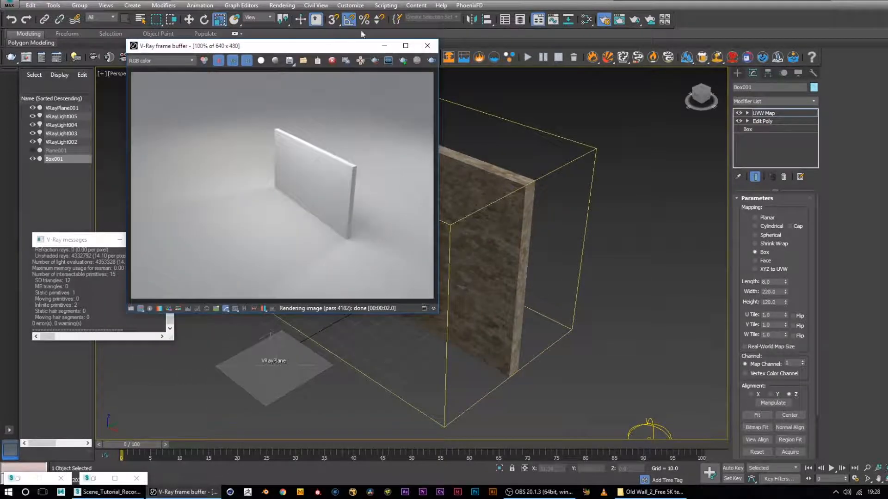
left_click(403, 61)
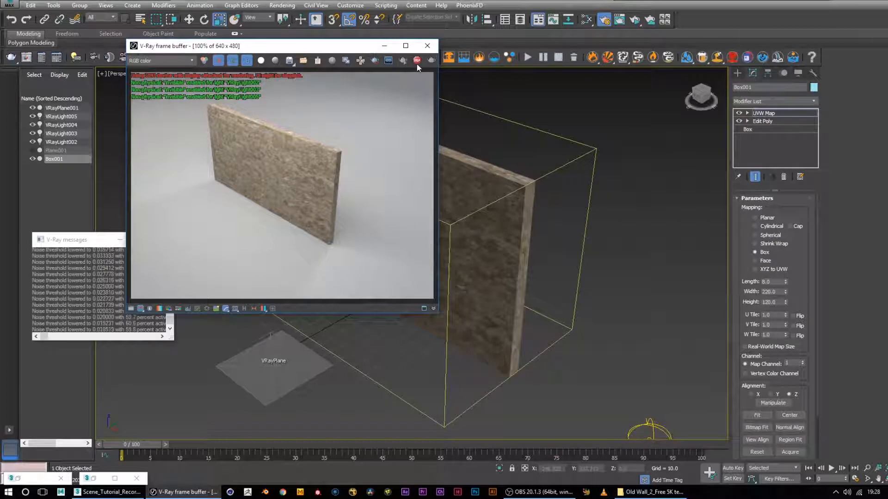
left_click(384, 45)
Step: Apply the RayFire Bricks modifier to the textured wall, above its UVW Map, and view the brick layout
middle_click_drag(577, 342, 573, 313, "alt")
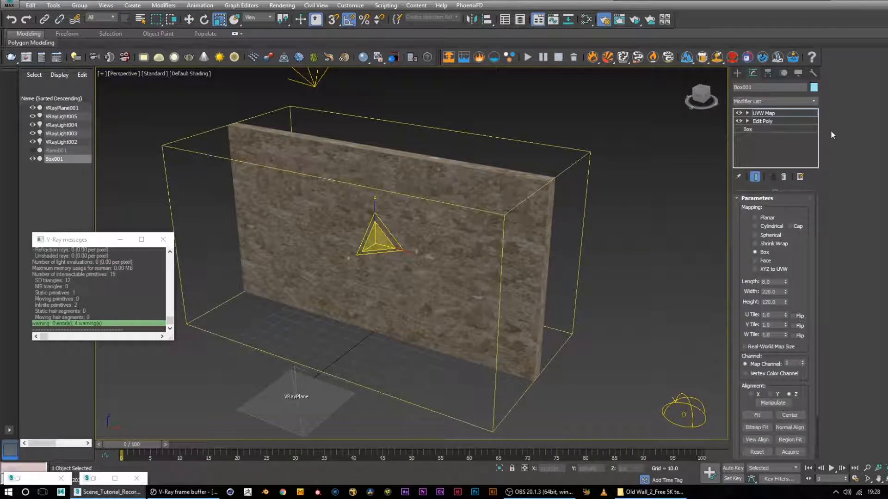
left_click(778, 102)
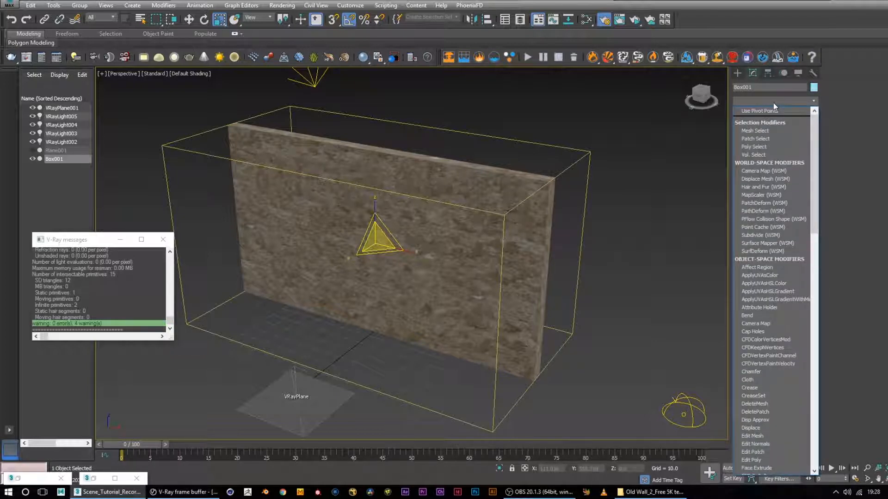
key("r")
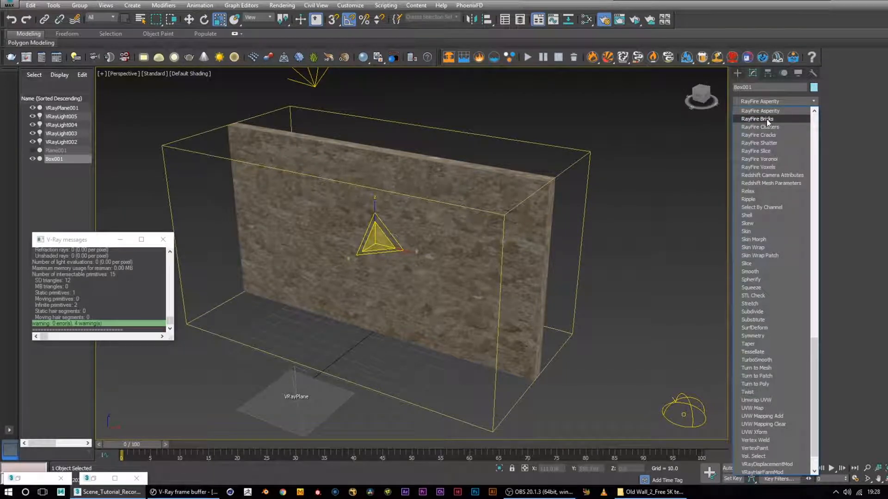
left_click(767, 119)
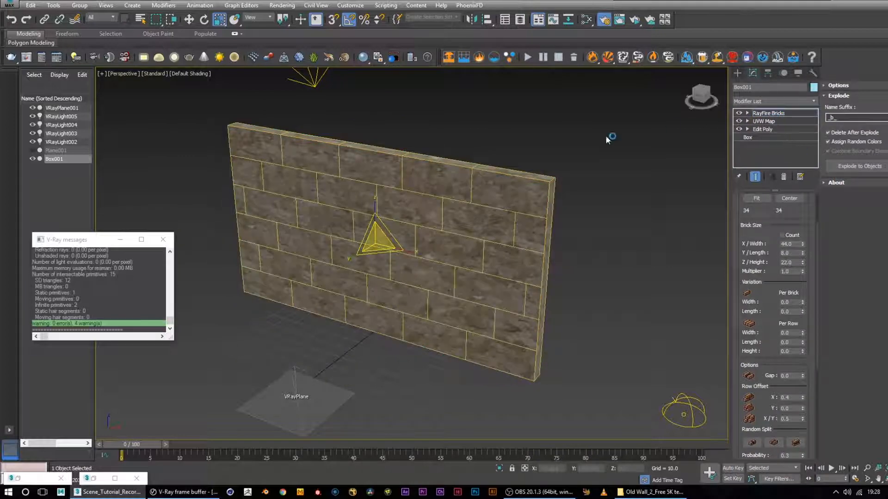
middle_click_drag(458, 142, 184, 187, "alt")
middle_click_drag(472, 216, 525, 271, "alt")
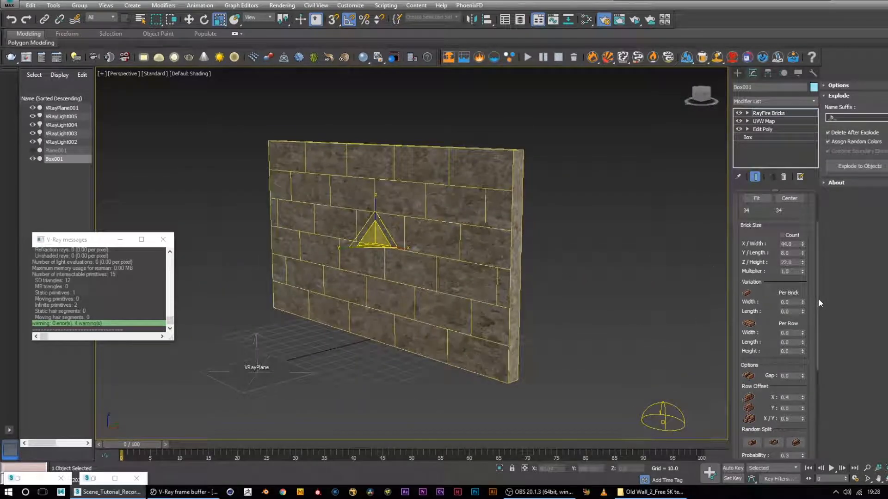
scroll(818, 299, "up", 2)
middle_click_drag(571, 215, 589, 224, "alt")
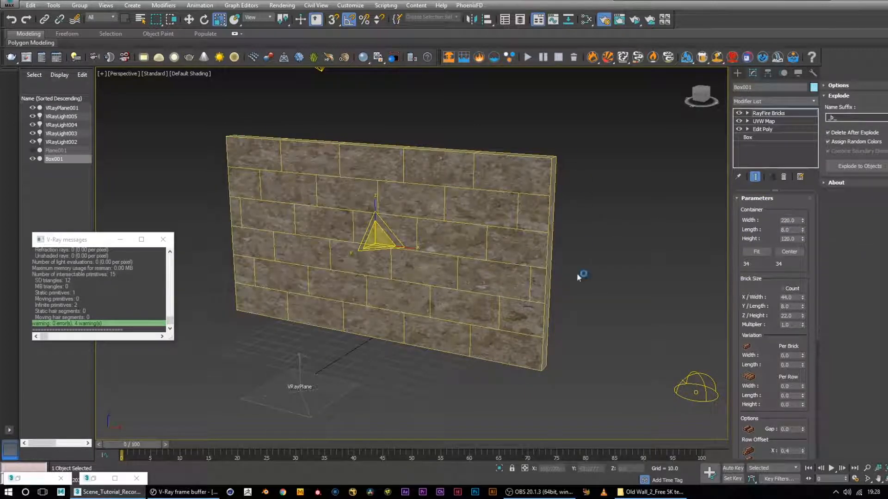
Step: Try a smaller RayFire Bricks container and restore its height to 120 and its width to 220
left_click_drag(803, 222, 803, 252)
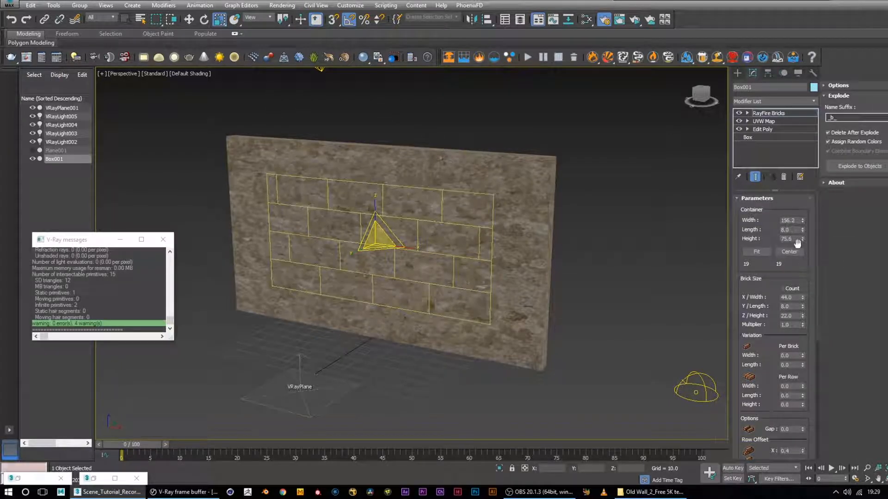
double_click(797, 238)
type("120")
key("Return")
left_click_drag(797, 221, 741, 223)
type("22")
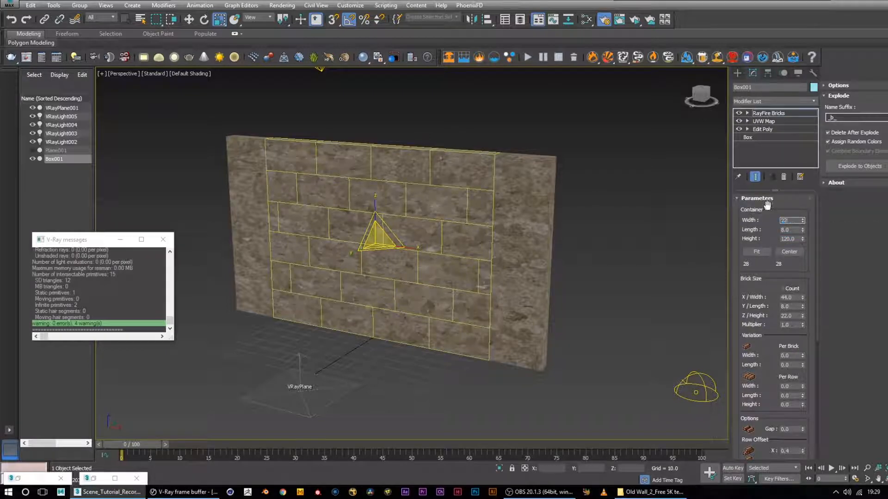
type("0")
key("Return")
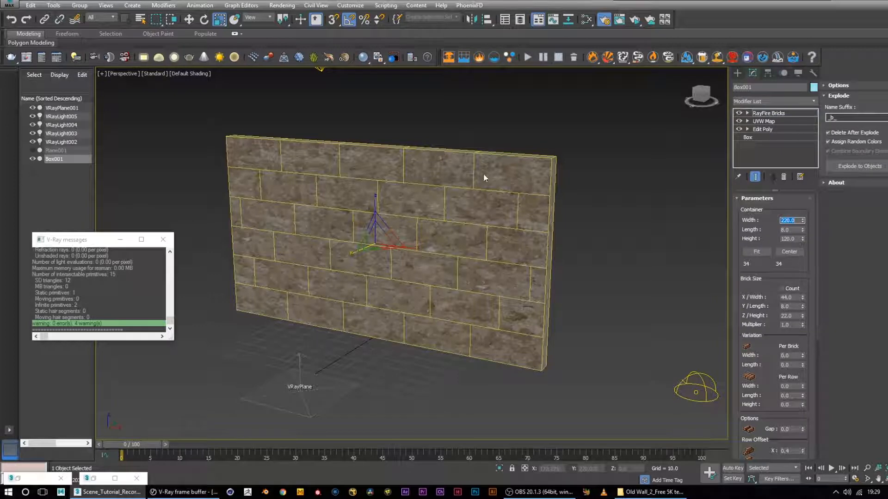
Step: Set the brick size to an X width of 20 and a Z height of 10, leaving count mode off
left_click(781, 288)
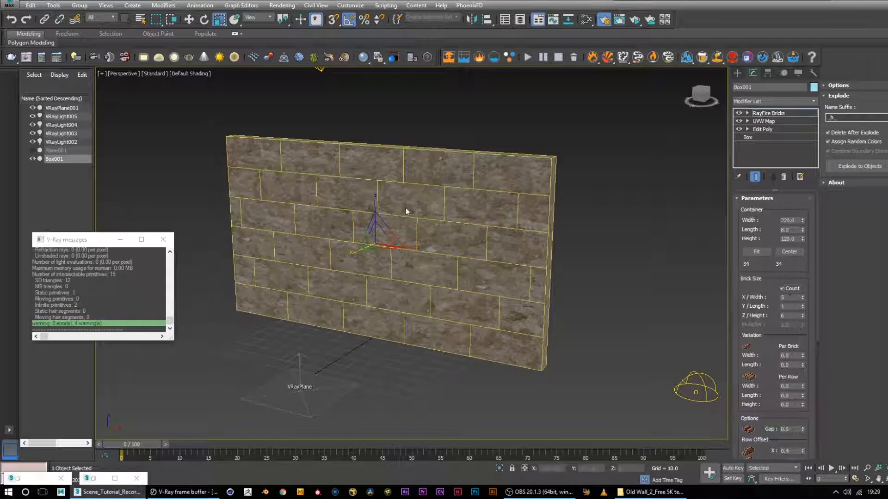
left_click(780, 289)
double_click(797, 297)
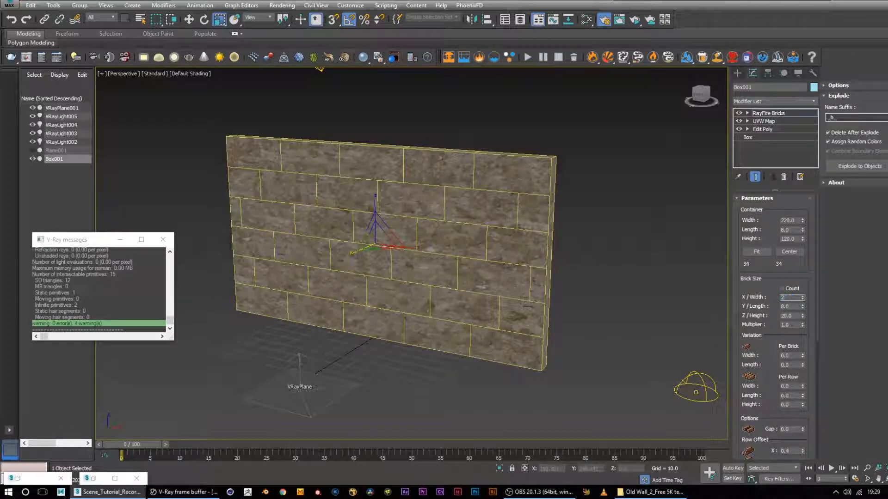
key("Return")
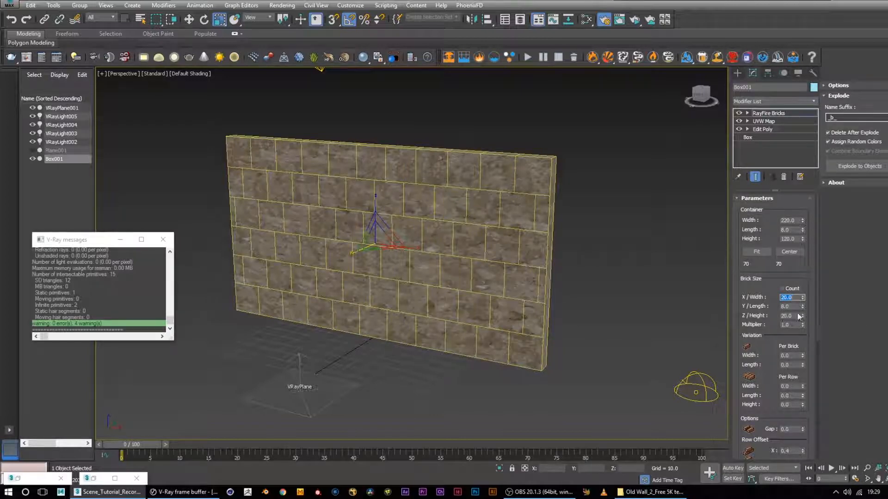
double_click(796, 316)
type("10")
key("Return")
Step: Set the brick Y length to 4 so the wall's thickness splits into two layers of bricks
middle_click_drag(598, 210, 535, 196, "alt")
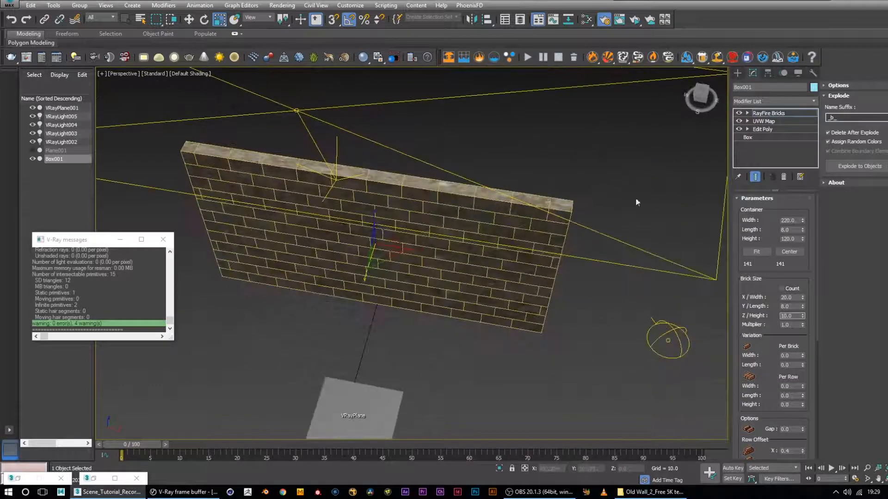
key("shift+Tab")
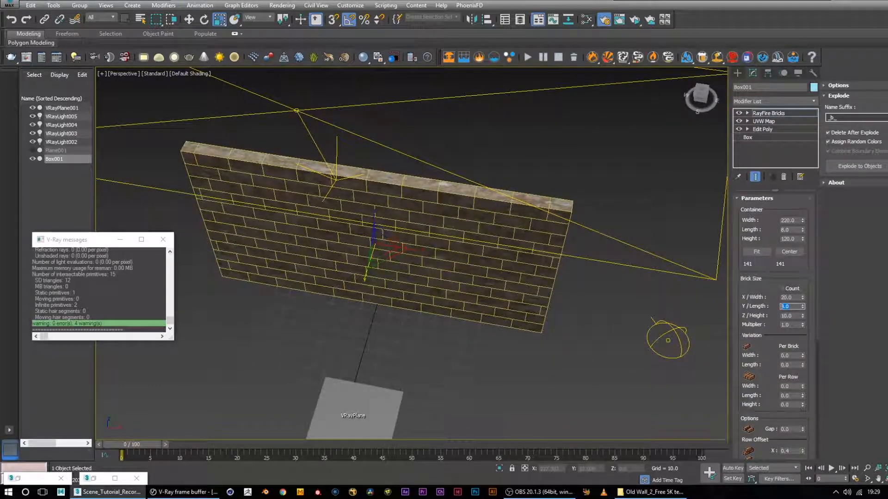
left_click(850, 361)
mouse_move(551, 226)
middle_mouse_down("alt")
mouse_move(581, 225)
mouse_move(577, 201)
middle_mouse_up("alt")
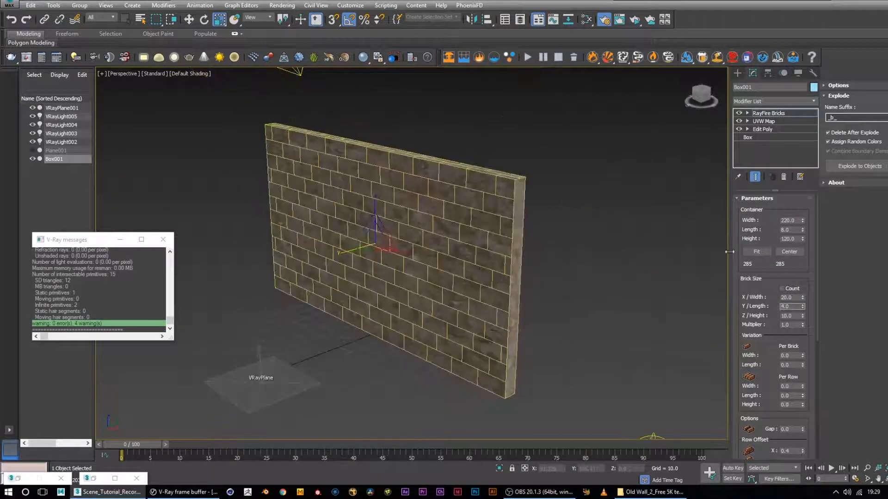
middle_click_drag(529, 176, 517, 228, "alt")
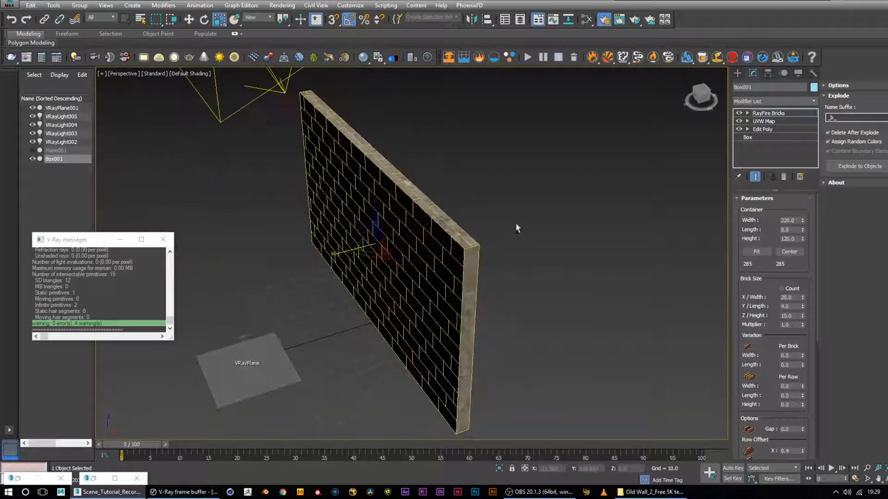
middle_click_drag(434, 285, 550, 303, "alt")
middle_click_drag(550, 249, 605, 301, "alt")
middle_click_drag(611, 174, 599, 191, "alt")
middle_click_drag(589, 182, 587, 224)
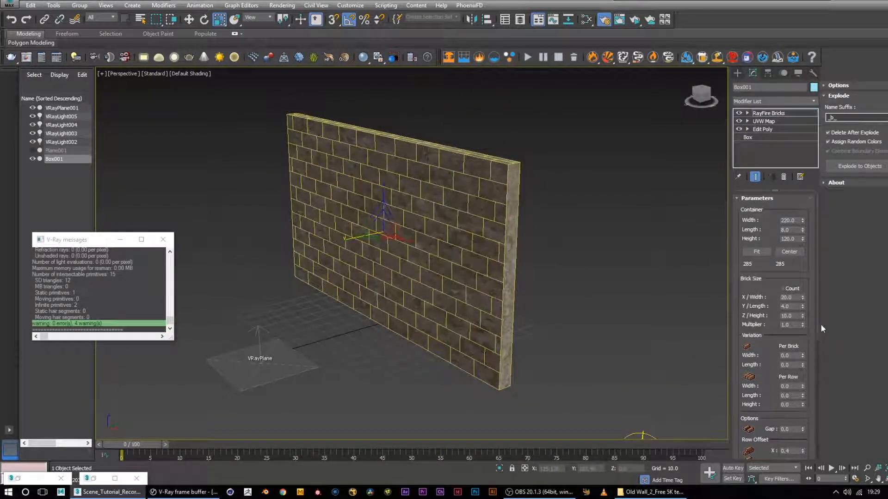
Step: Try a per-brick width variation of 0.5 on the wall and reset it to 0
scroll(816, 305, "down", 3)
double_click(788, 279)
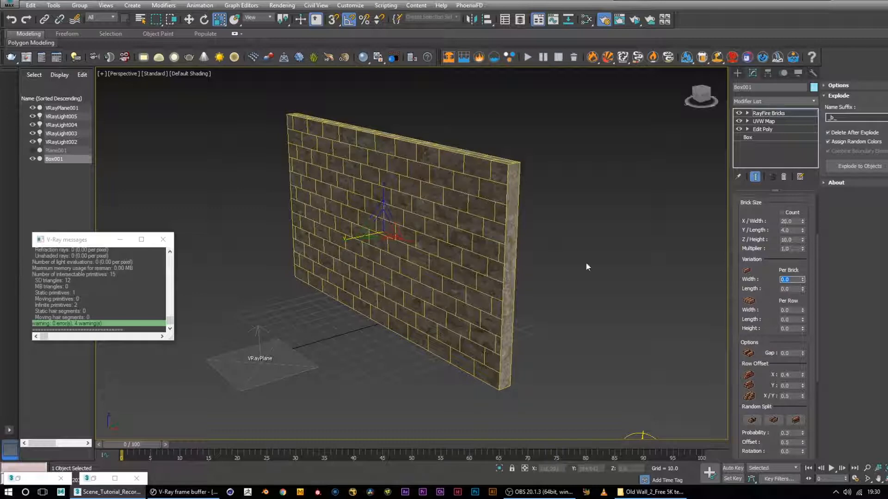
middle_click_drag(602, 240, 612, 282, "alt")
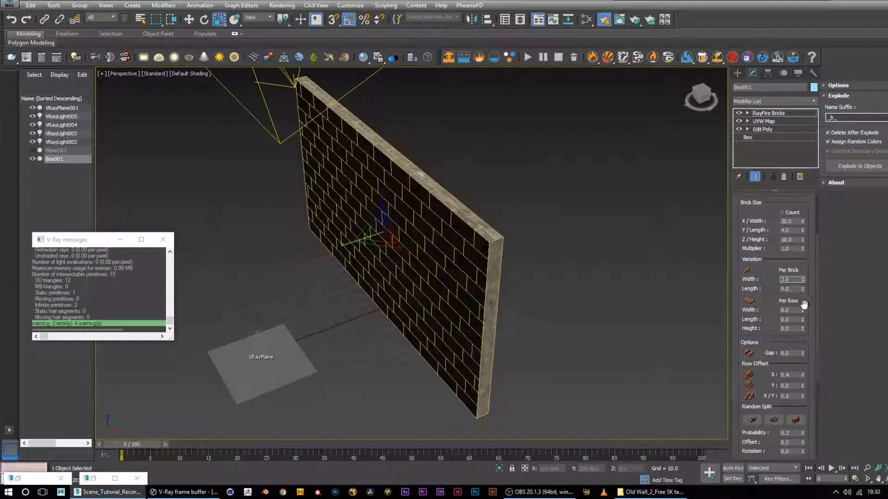
double_click(794, 280)
type("0.5")
key("Return")
middle_click_drag(525, 256, 598, 253, "alt")
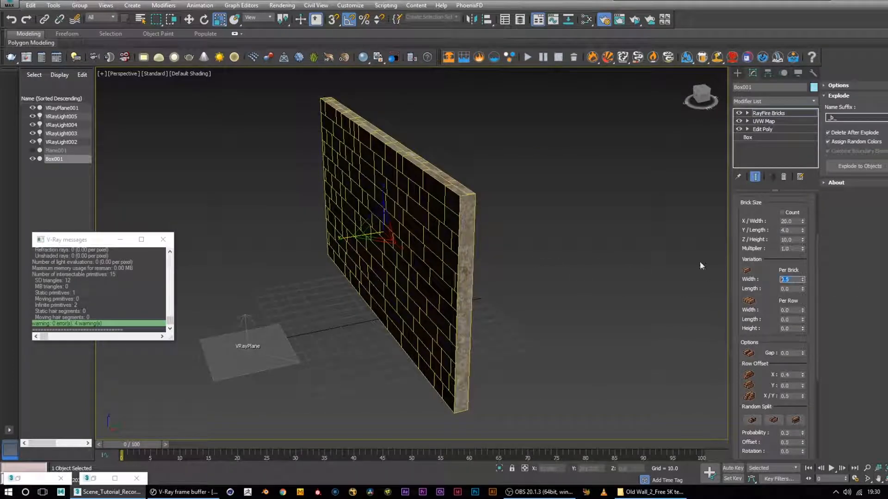
type("0")
key("Return")
middle_click_drag(530, 234, 585, 217, "alt")
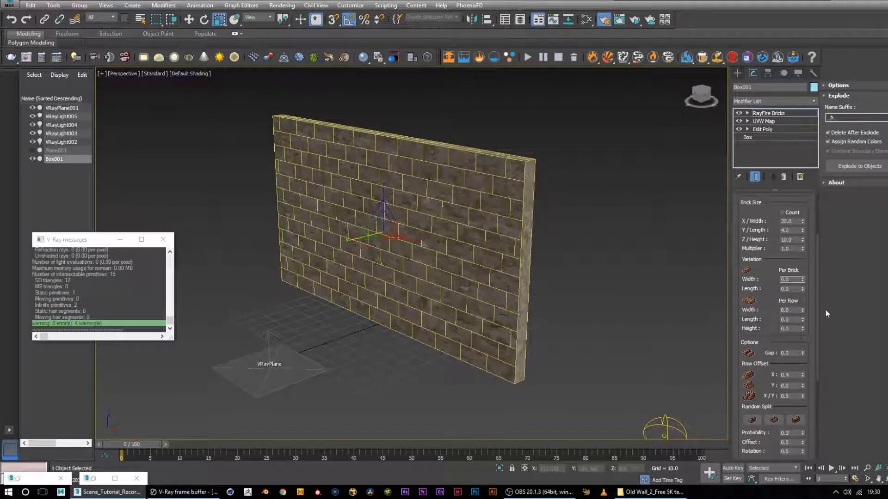
Step: Try a per-row width variation of 0.99 and a per-row height variation, and reset the row variations to 0
left_click_drag(817, 308, 817, 336)
left_click(791, 272)
type("0.99")
key("Return")
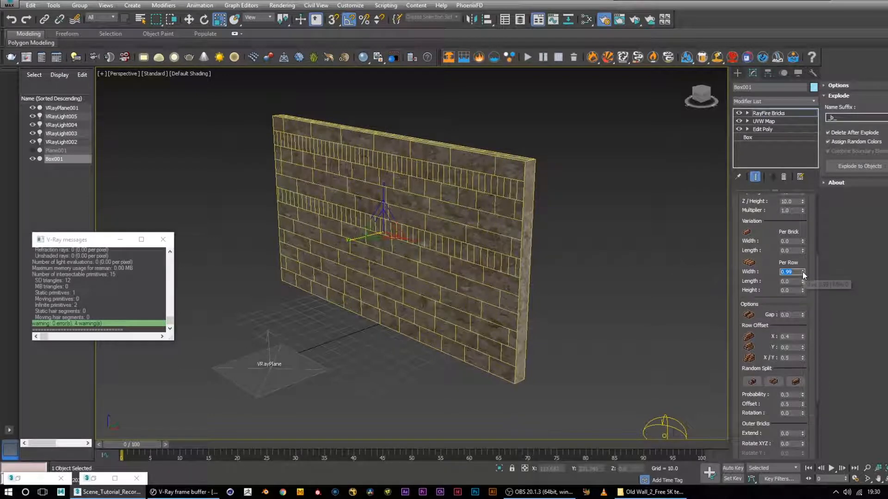
left_click_drag(803, 282, 816, 357)
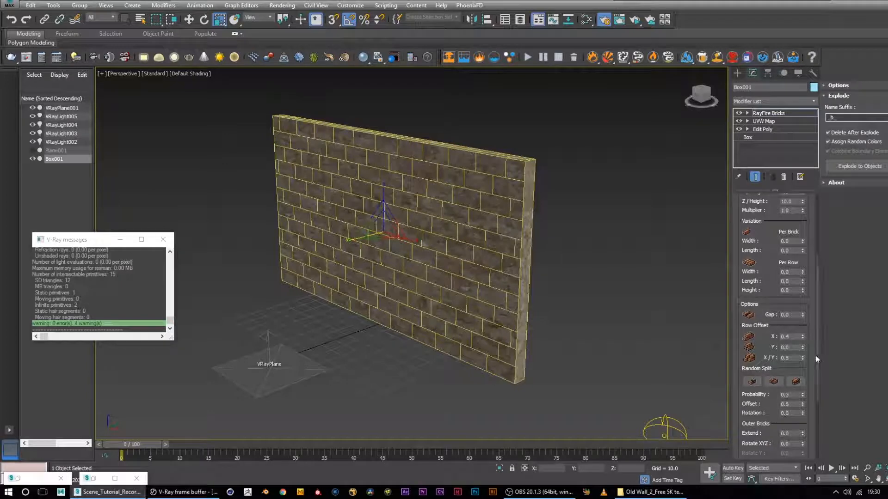
left_click_drag(803, 292, 802, 232)
right_click(802, 254)
Step: Try gaps of 1 and 5 between the bricks and set the gap to 0.3
left_click(803, 316)
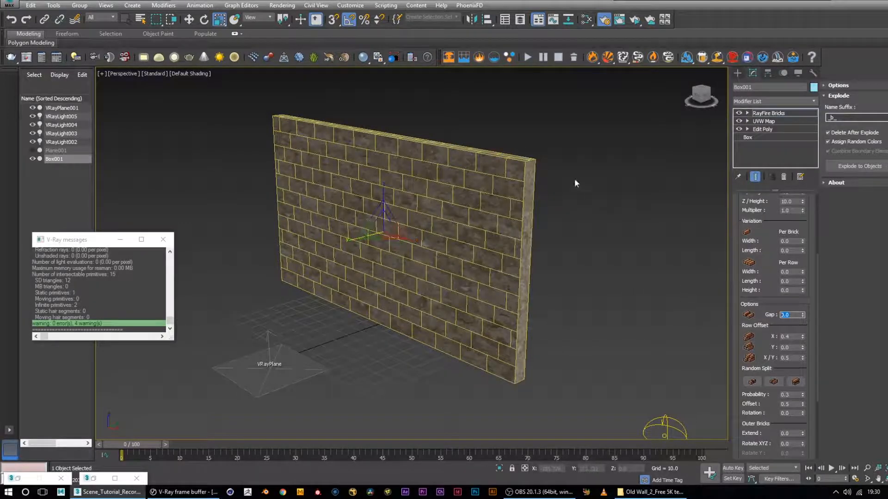
type("1")
key("Return")
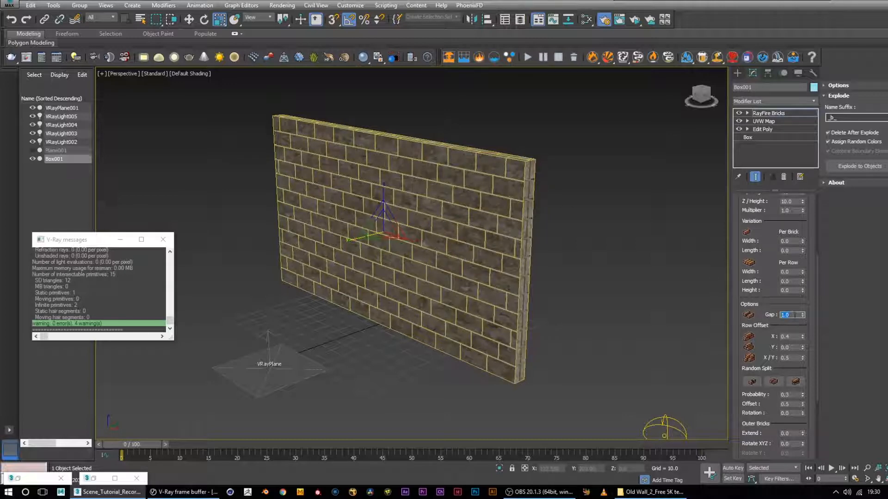
type("5")
key("Return")
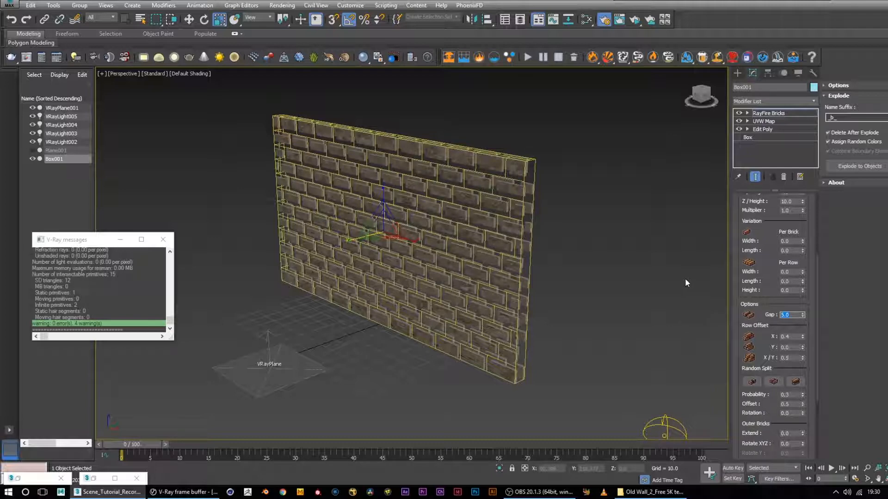
type("0.3")
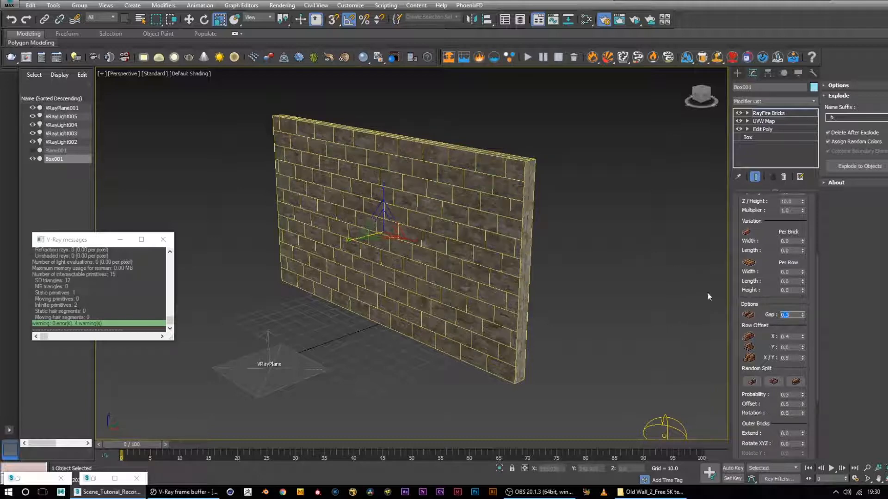
scroll(523, 181, "up", 10)
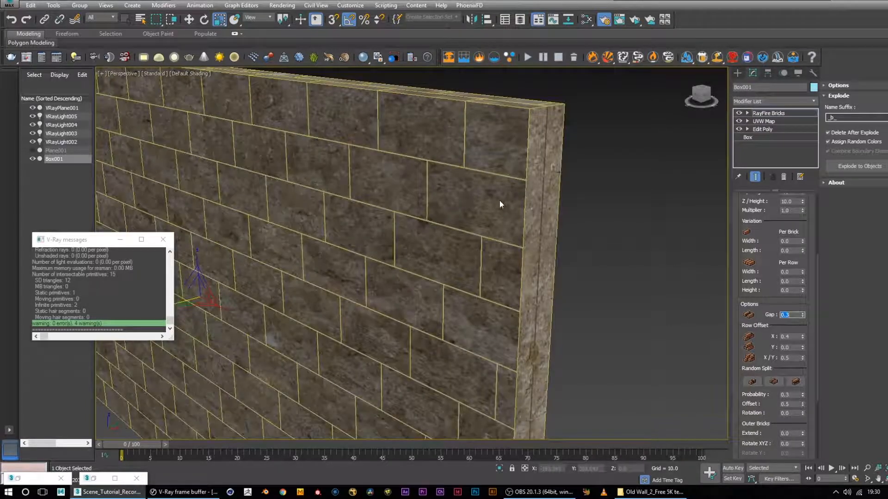
scroll(502, 210, "down", 15)
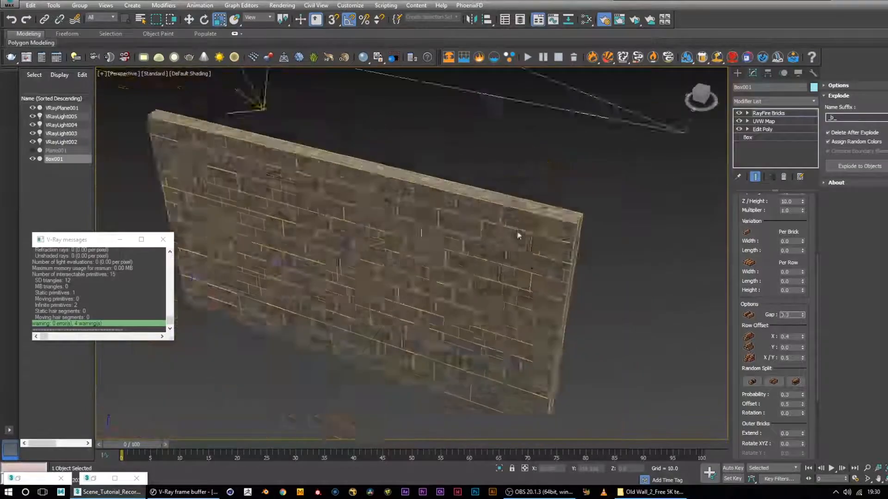
middle_click_drag(486, 254, 513, 264, "alt")
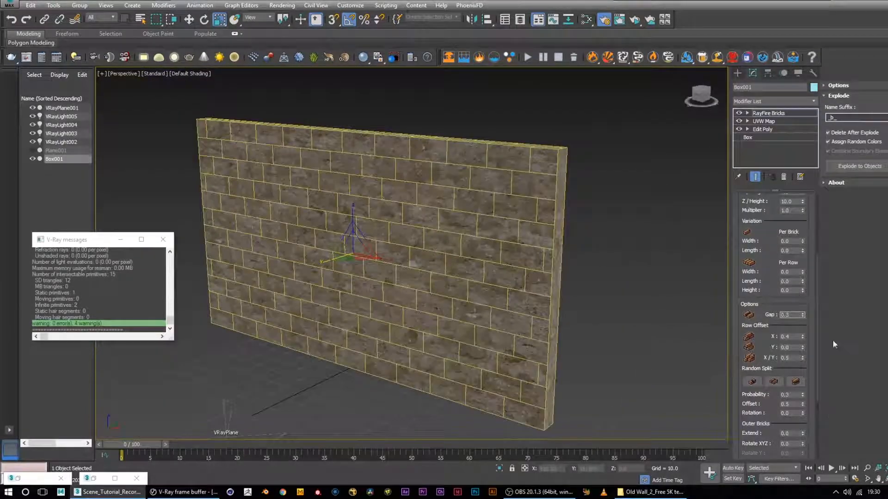
Step: Try an X row offset of 0 for the bricks and set it to 0.5
left_click_drag(818, 282, 818, 331)
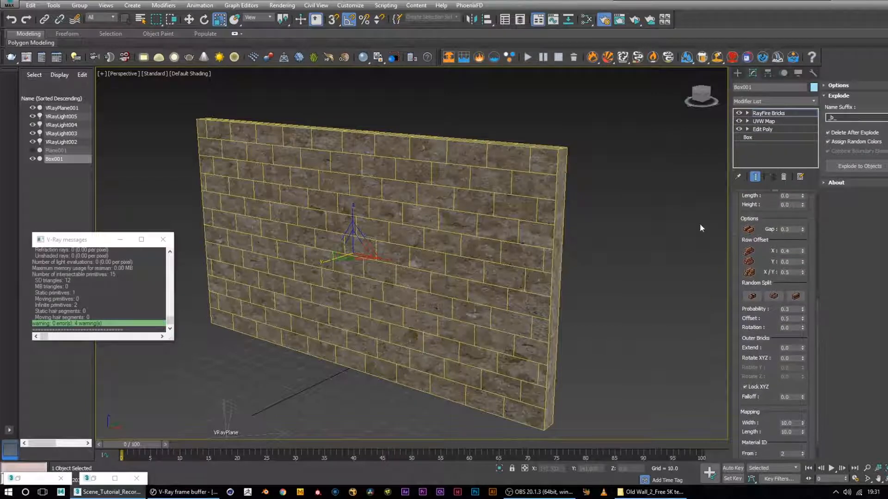
double_click(796, 251)
type("0")
key("Return")
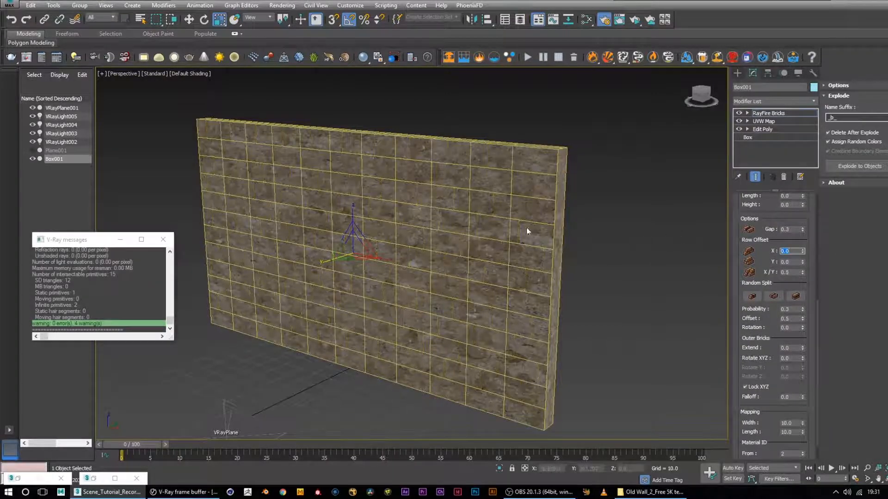
type("0")
key("Return")
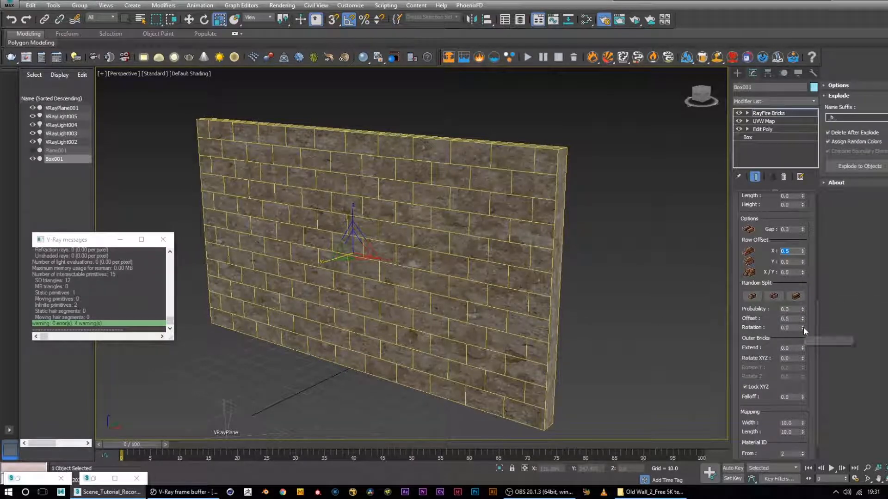
left_click(751, 324)
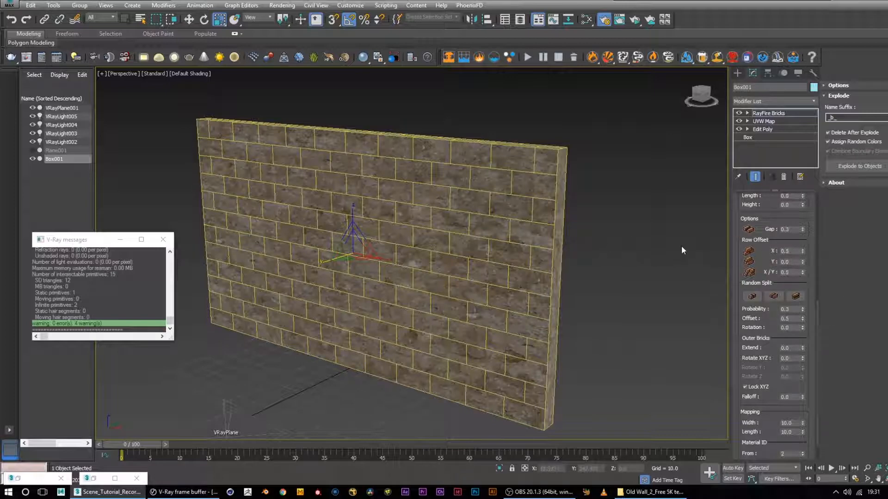
Step: Try a Y row offset of 0.5 for the bricks and reset it to 0
middle_click_drag(603, 210, 465, 274, "alt")
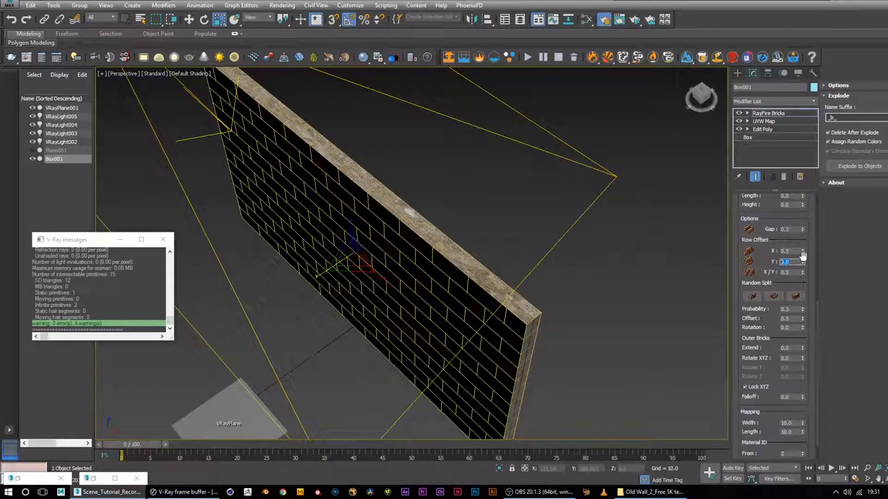
type("0.5")
key("Return")
scroll(470, 289, "up", 3)
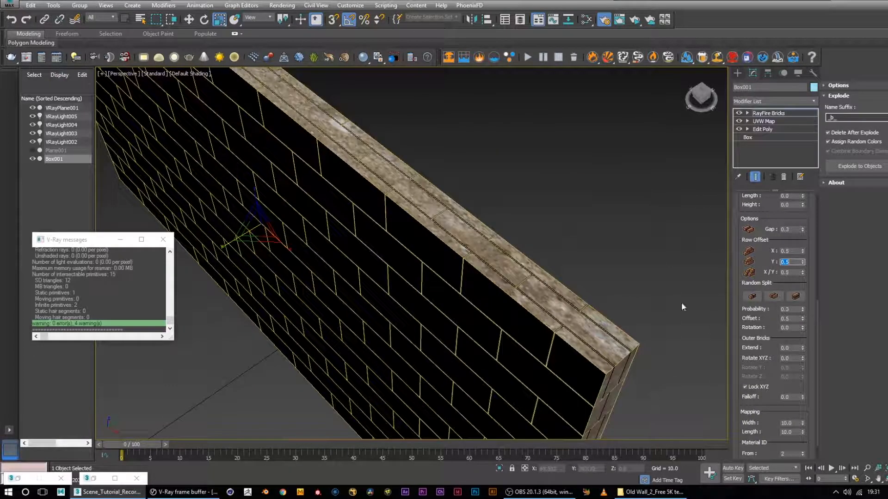
type("0")
key("Return")
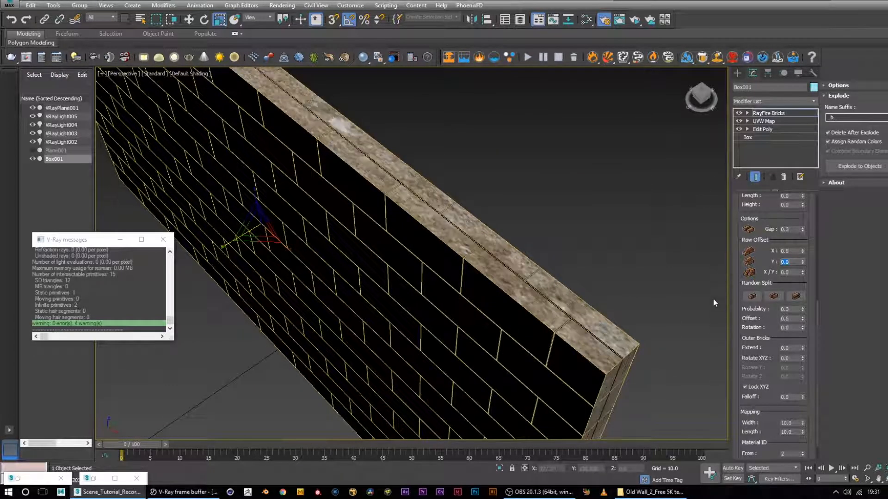
Step: Try the random split along the brick width with a gap of 2 between the bricks
middle_click_drag(522, 296, 580, 301, "alt")
scroll(642, 311, "down", 3)
scroll(618, 311, "down", 2)
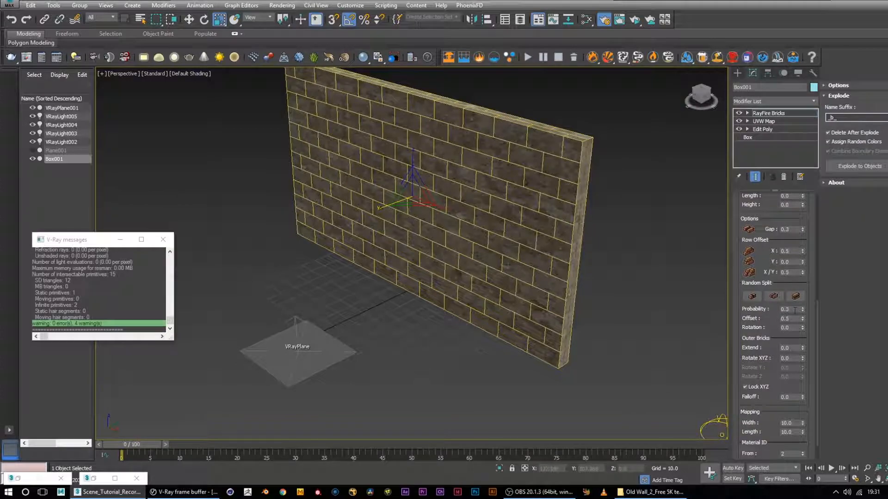
left_click(751, 296)
middle_click_drag(576, 247, 601, 191, "alt")
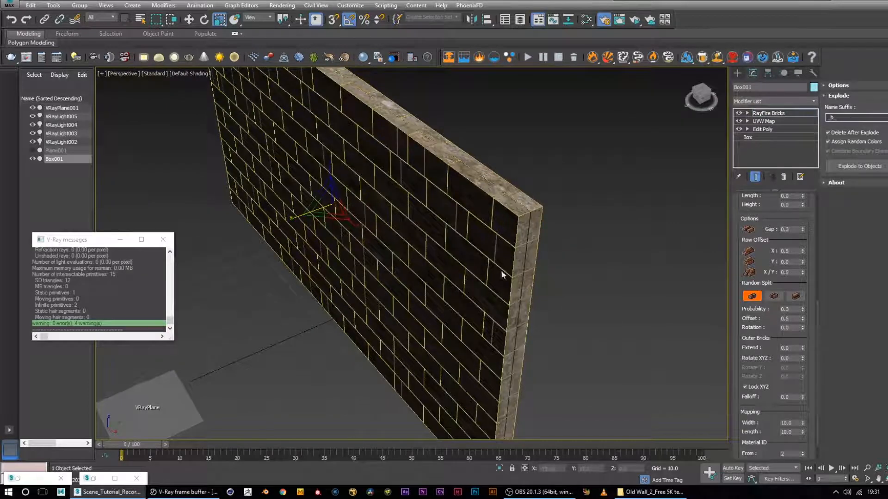
scroll(504, 208, "up", 5)
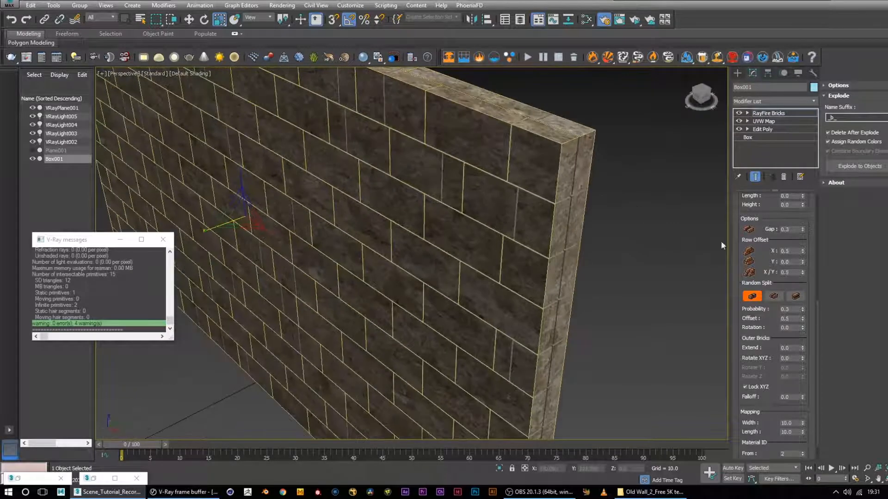
double_click(791, 231)
type("2.0")
key("Return")
middle_click_drag(499, 210, 512, 196, "alt")
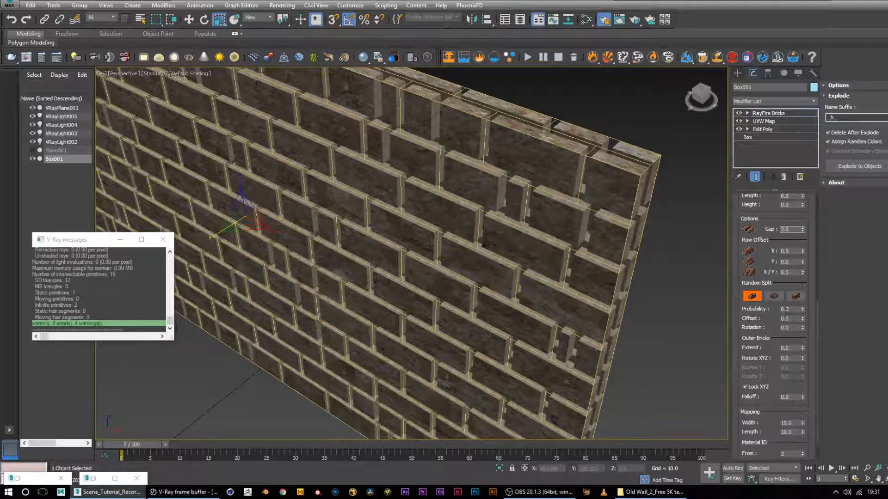
Step: Add the random splits through the brick thickness and along the brick height
left_click(776, 298)
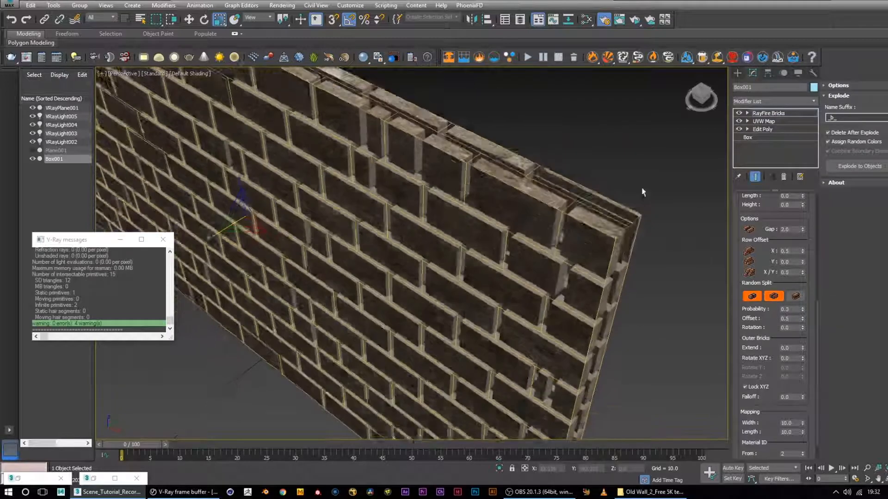
middle_click_drag(641, 189, 533, 233, "alt")
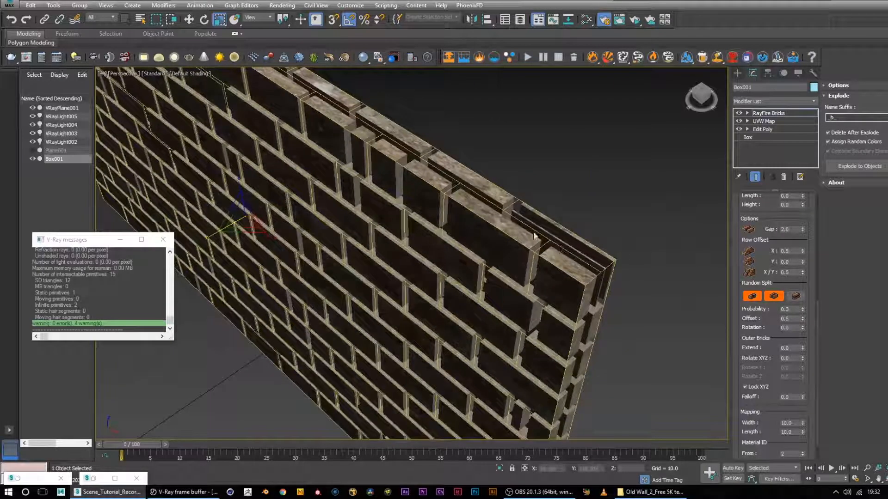
left_click(796, 296)
middle_click_drag(578, 268, 533, 295, "alt")
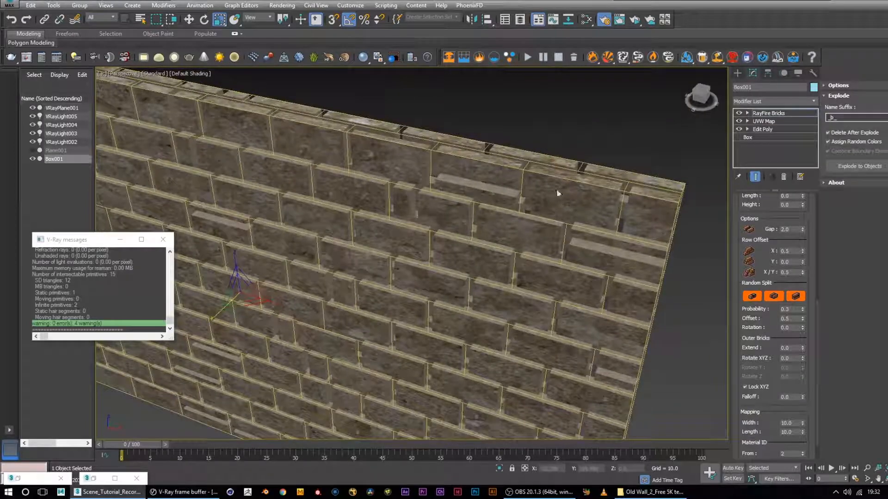
Step: Turn off the width and thickness random splits, leaving only the height split, and set the brick gap to 1
left_click(773, 298)
left_click(753, 297)
middle_click_drag(650, 317, 601, 295, "alt")
left_click_drag(795, 230, 714, 222)
type("1")
key("Return")
middle_click_drag(473, 199, 501, 193, "alt")
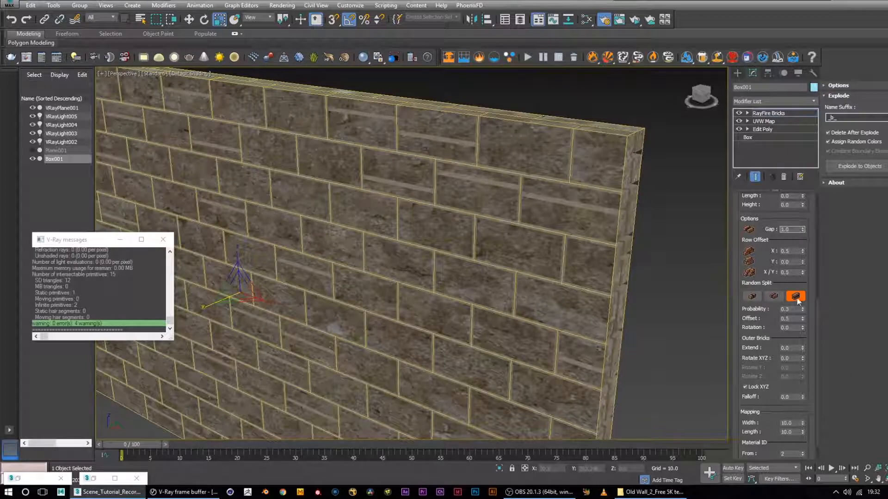
scroll(344, 232, "down", 6)
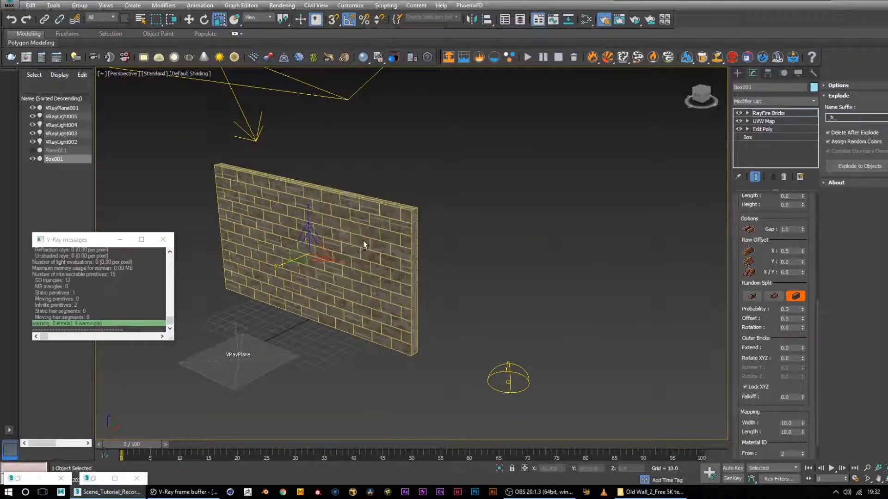
scroll(298, 230, "up", 10)
scroll(342, 228, "down", 8)
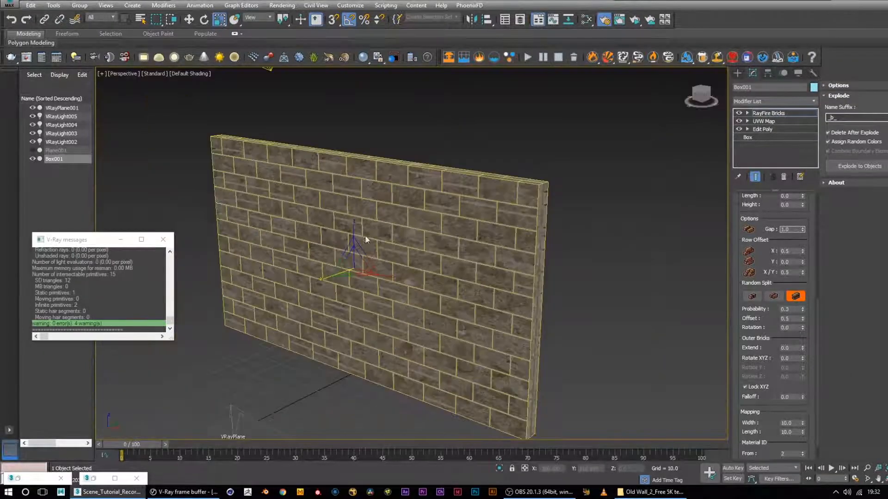
Step: Try random split probabilities of 0.8 and 0 and set the probability to 0.5
left_click_drag(792, 309, 648, 306)
mouse_move(545, 284)
middle_mouse_down("alt")
mouse_move(481, 274)
mouse_move(410, 281)
middle_mouse_up("alt")
left_click_drag(791, 309, 737, 305)
key("Return")
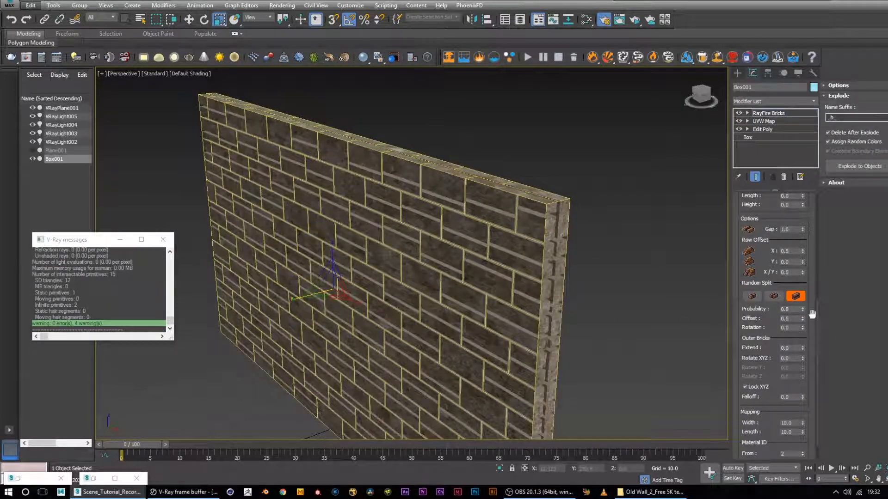
left_click_drag(794, 308, 620, 300)
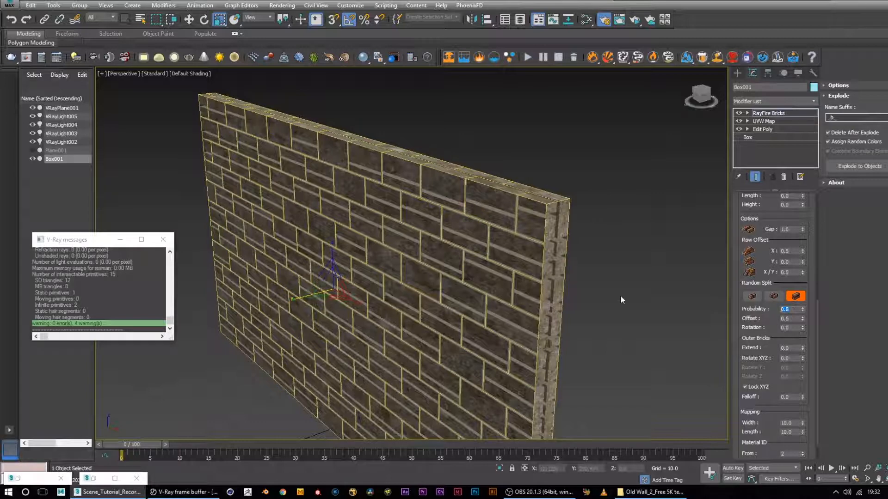
key("Return")
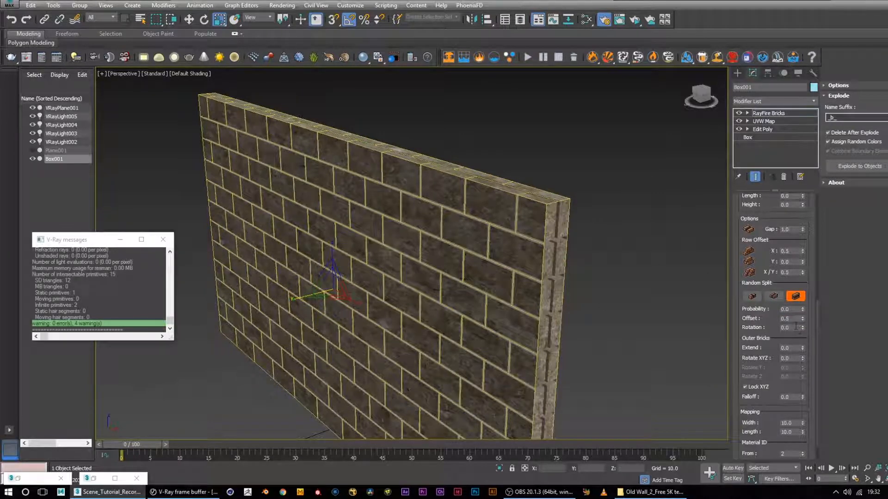
double_click(794, 309)
mouse_move(481, 236)
middle_mouse_down("alt")
mouse_move(506, 234)
mouse_move(493, 246)
middle_mouse_up("alt")
middle_click_drag(527, 301, 545, 270)
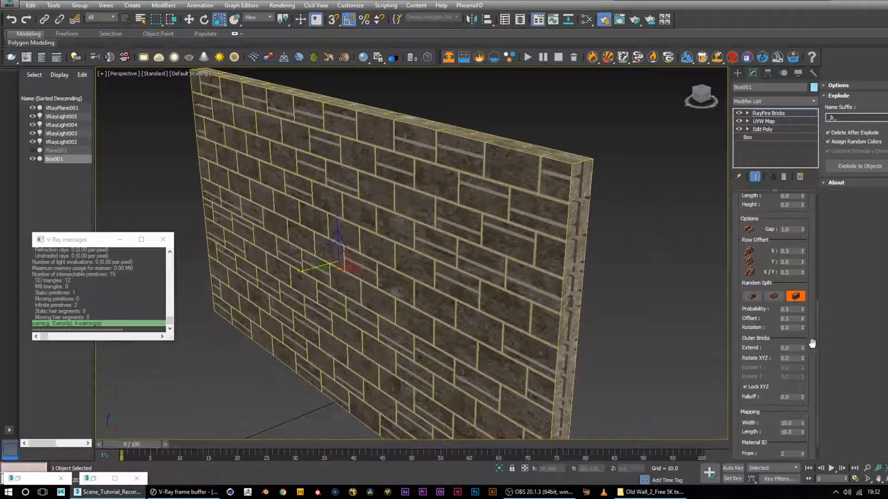
Step: Try a random split rotation of 30 with the height split, also enabling the width split
left_click_drag(818, 340, 817, 364)
left_click(783, 303)
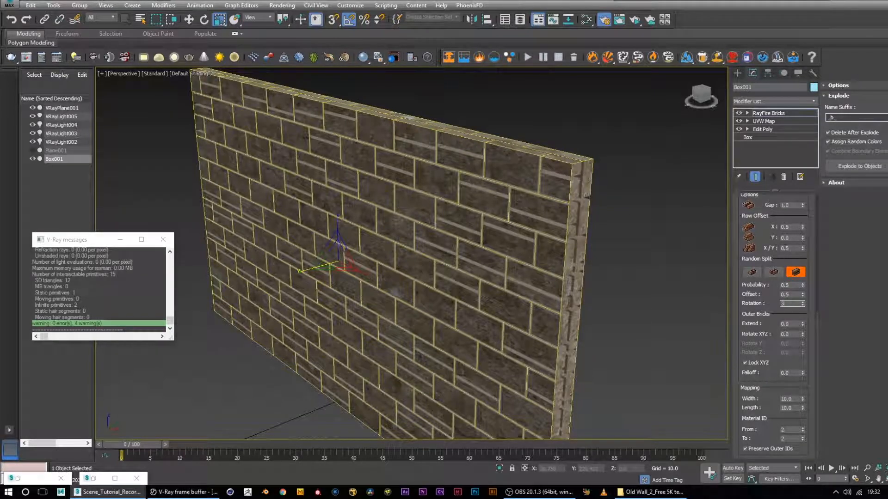
mouse_move(501, 290)
middle_mouse_down("alt")
mouse_move(509, 295)
mouse_move(499, 287)
middle_mouse_up("alt")
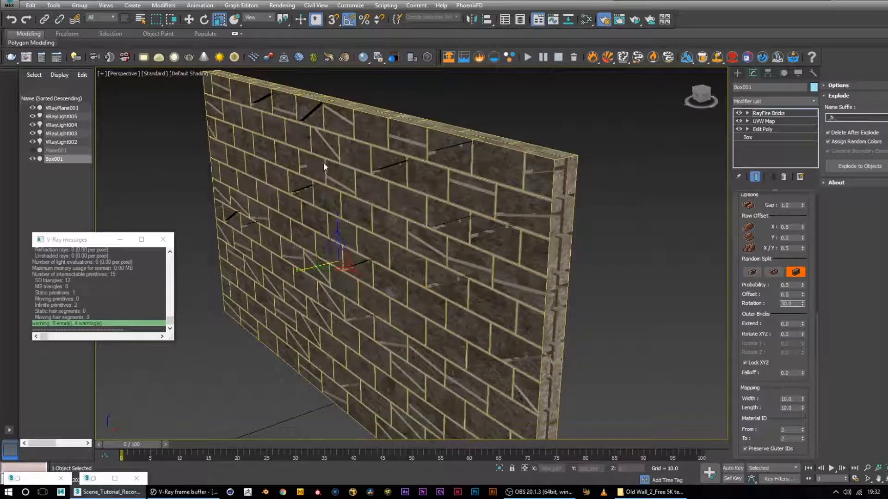
left_click(751, 273)
middle_click_drag(576, 239, 513, 211, "alt")
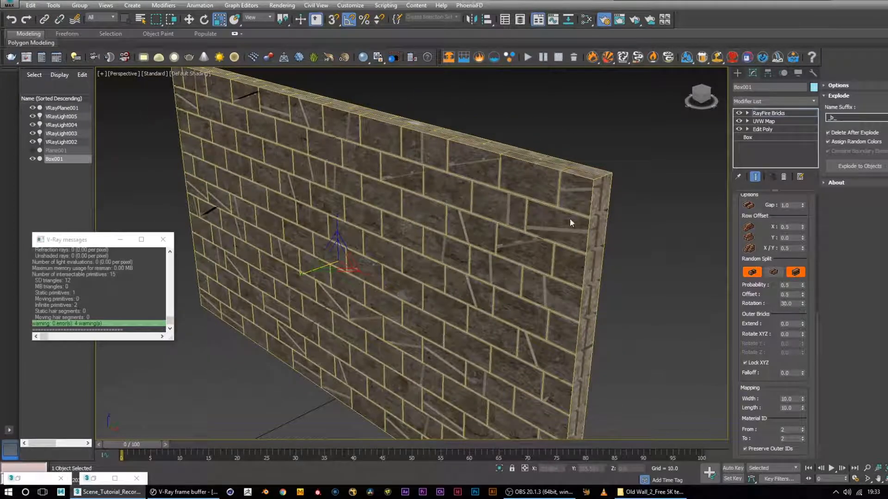
Step: Set the random split rotation to 15 and turn off all random splits
left_click(795, 273)
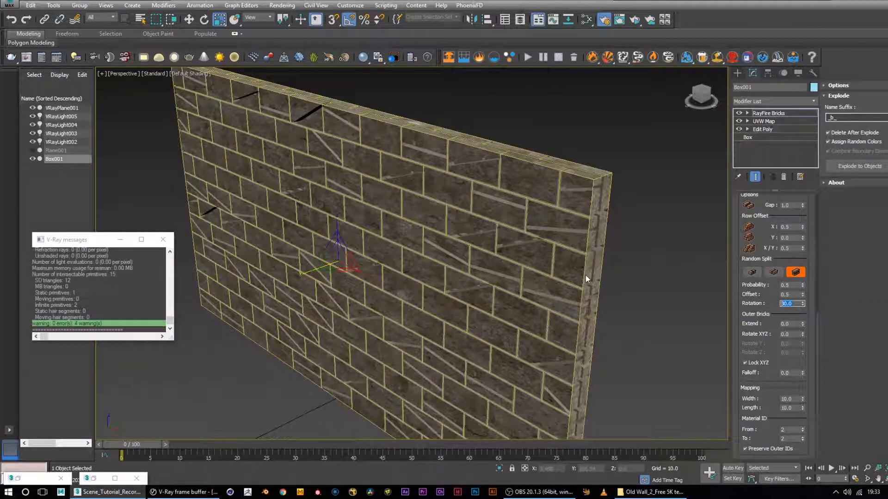
middle_click_drag(596, 250, 489, 256, "alt")
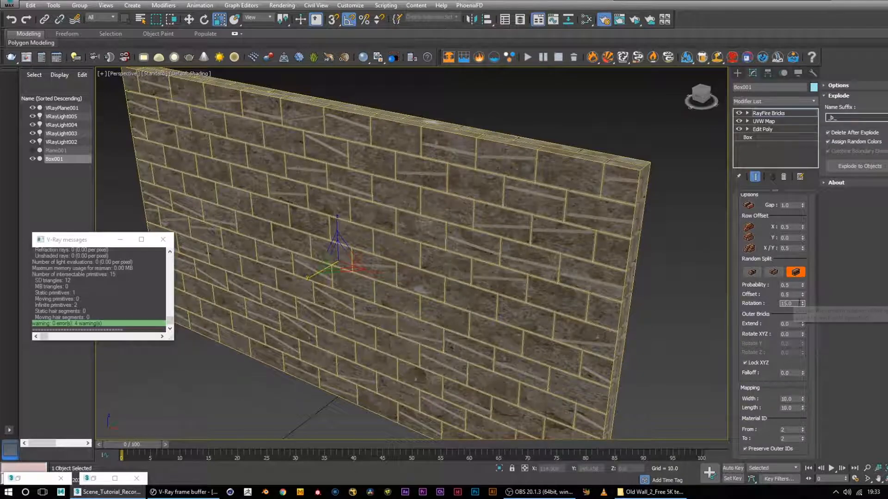
left_click(796, 273)
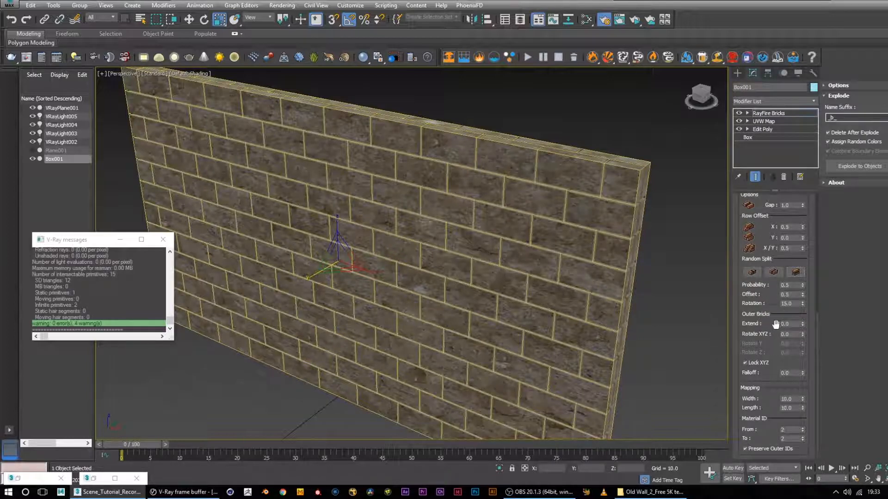
Step: Try an outer brick extend of 5 and set the extend to 2
left_click(789, 324)
middle_click_drag(629, 262, 600, 266, "alt")
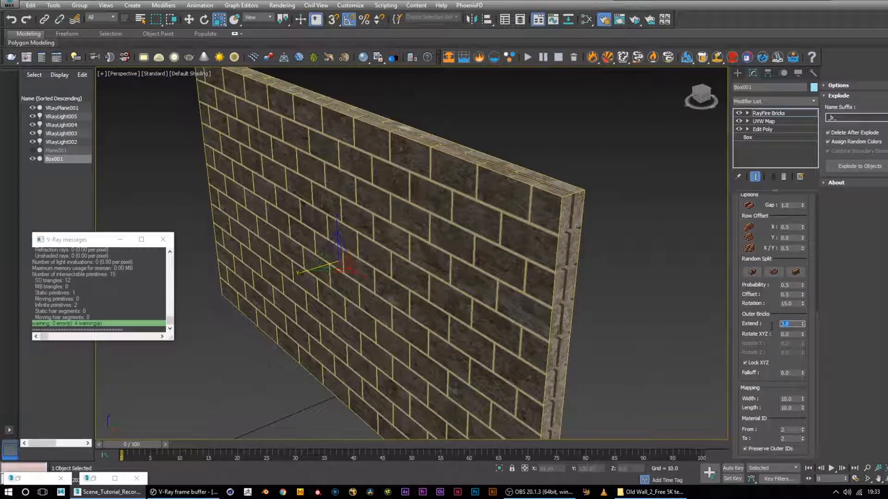
mouse_move(525, 281)
middle_mouse_down("alt")
mouse_move(483, 265)
mouse_move(632, 251)
mouse_move(541, 266)
mouse_move(528, 278)
middle_mouse_up("alt")
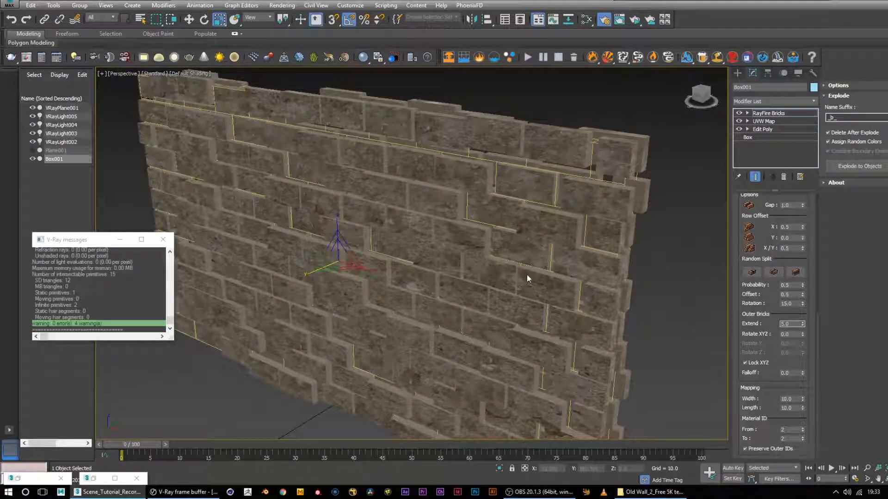
middle_click_drag(557, 345, 584, 335, "alt")
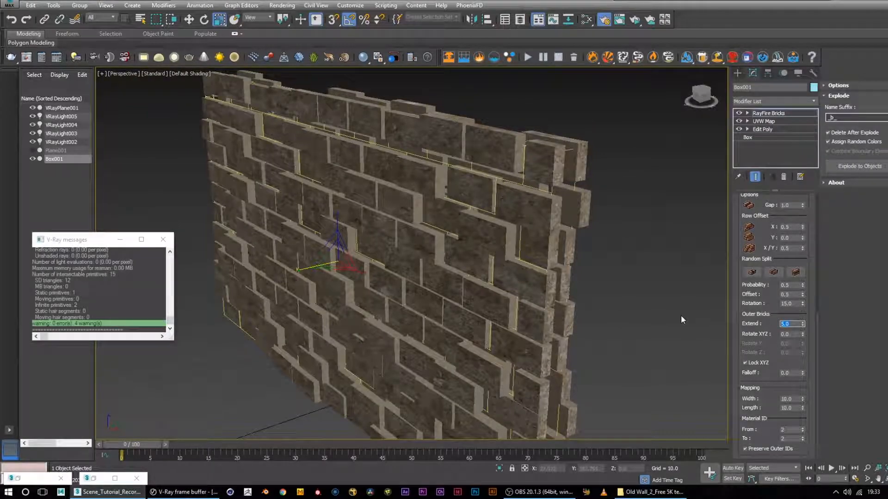
type("2")
key("Return")
middle_click_drag(652, 305, 498, 322, "alt")
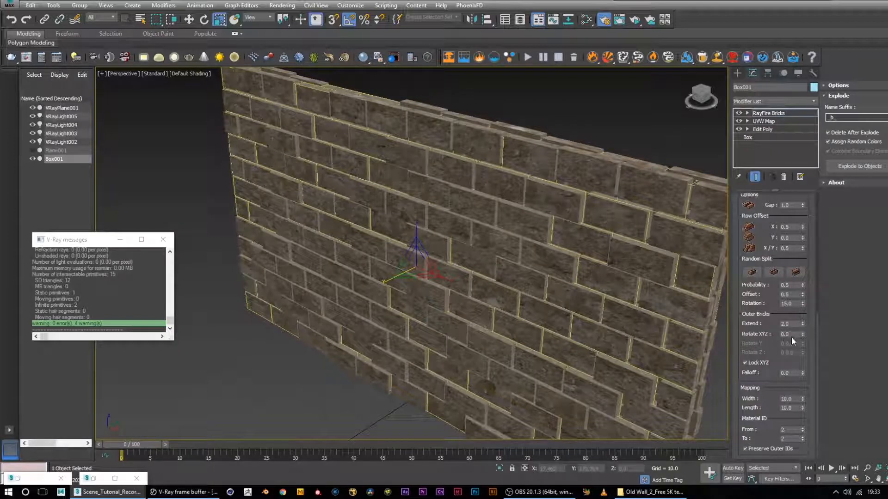
Step: Unlock the outer bricks' XYZ rotation and set Rotate X, Rotate Y and Rotate Z to 20 each
left_click(745, 364)
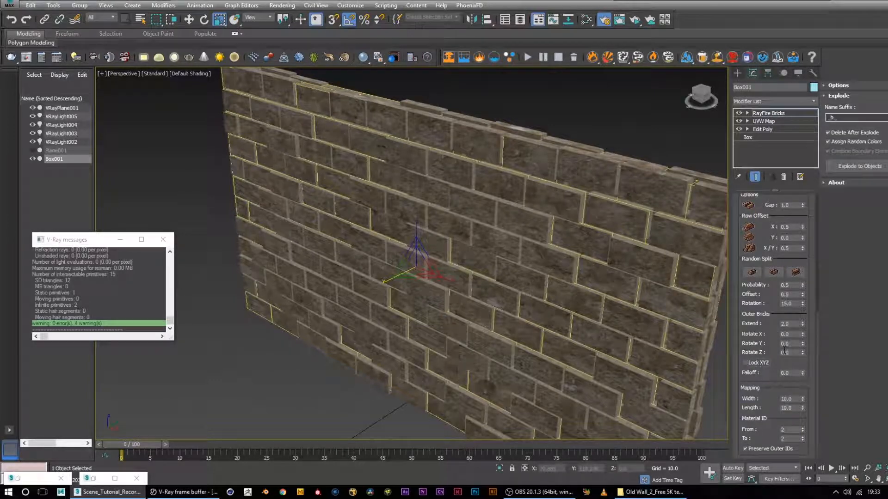
double_click(788, 334)
type("20")
key("Return")
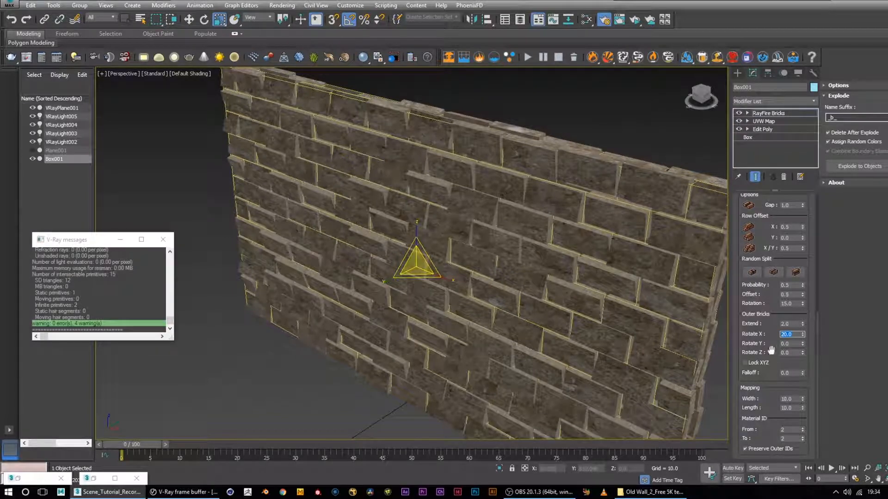
left_click(792, 343)
type("20")
key("Return")
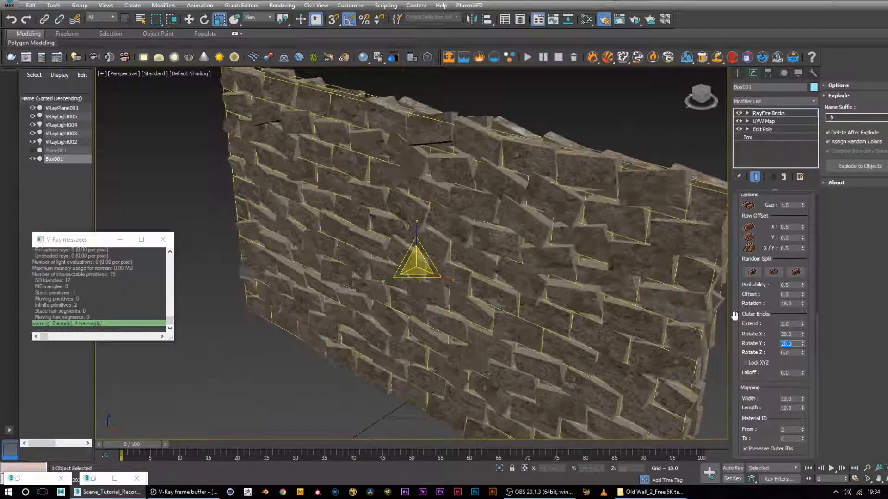
left_click(791, 353)
type("20")
key("Return")
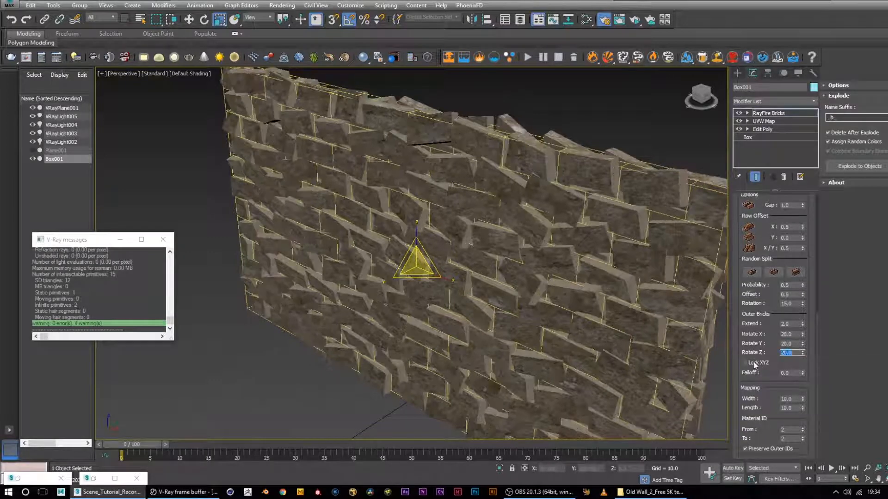
Step: Set the outer bricks' Rotate Y to 0 and Rotate X to 5
left_click_drag(793, 344, 743, 346)
left_click_drag(794, 334, 739, 334)
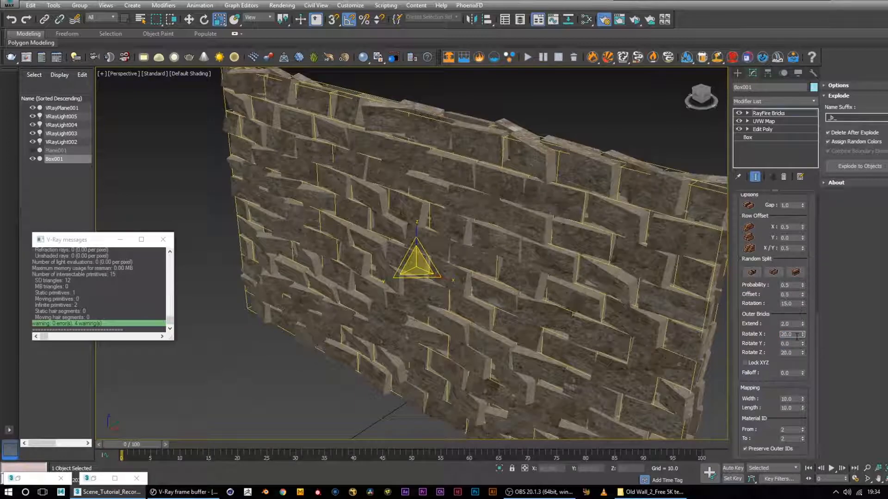
type("5")
key("Return")
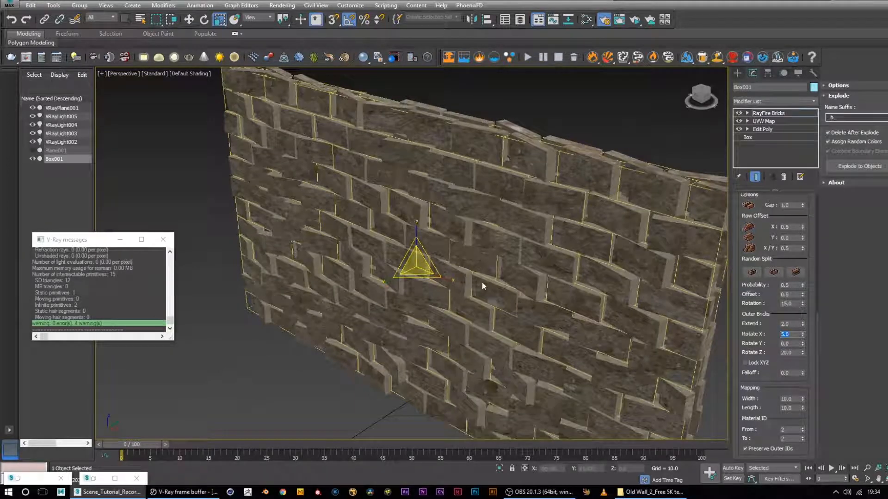
Step: Render the brick wall in the V-Ray frame buffer and move the frame buffer window farther off the wall in the viewport
middle_click_drag(466, 304, 448, 294, "alt")
left_click(163, 490)
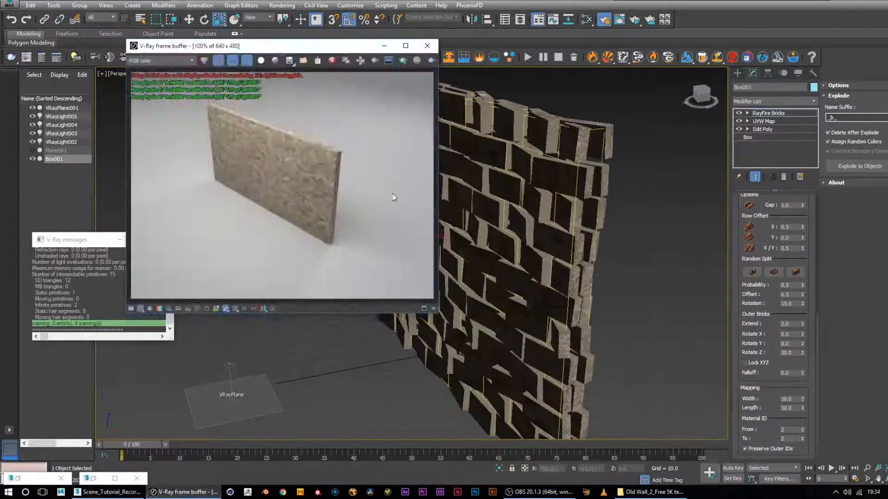
left_click(400, 62)
left_click_drag(340, 50, 247, 48)
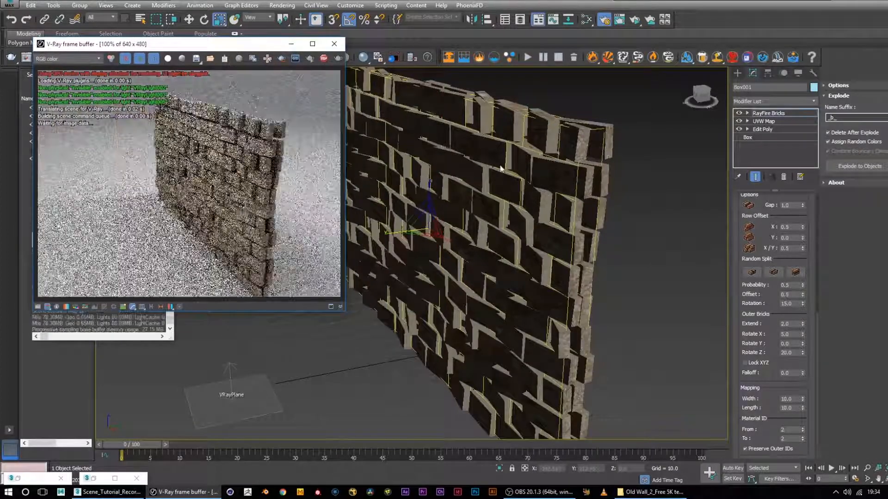
Step: Try the third random split type on the wall's bricks and switch it off again
middle_click_drag(476, 180, 589, 170, "alt")
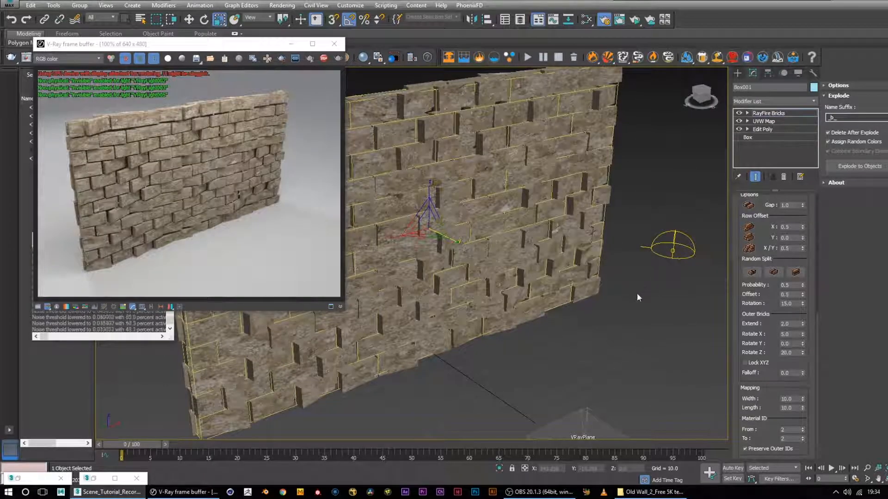
middle_click_drag(627, 290, 786, 356, "alt")
left_click_drag(817, 365, 807, 274)
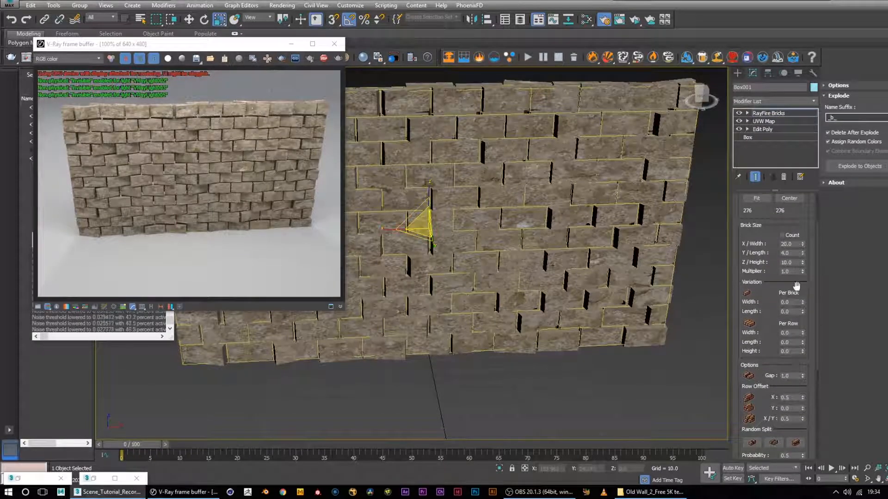
left_click_drag(818, 349, 817, 399)
left_click(795, 355)
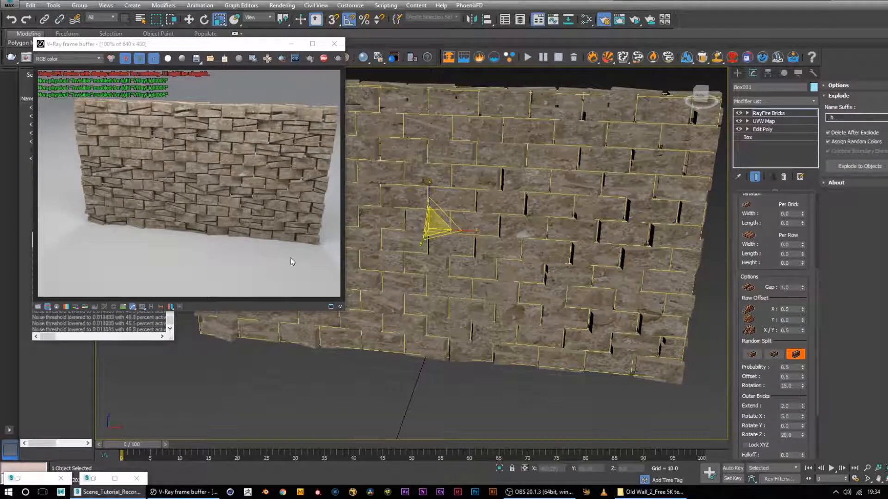
left_click(795, 354)
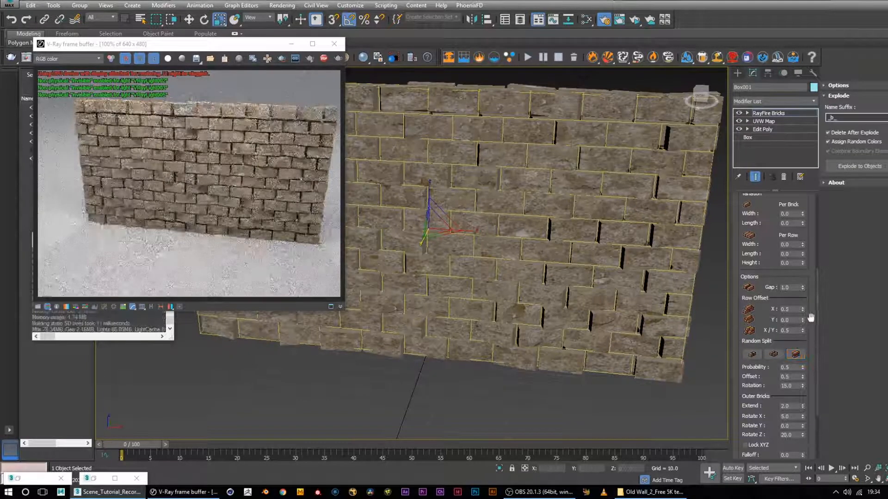
Step: Set the outer bricks' Rotate Z to 0 and their extend to 1
scroll(817, 320, "down", 4)
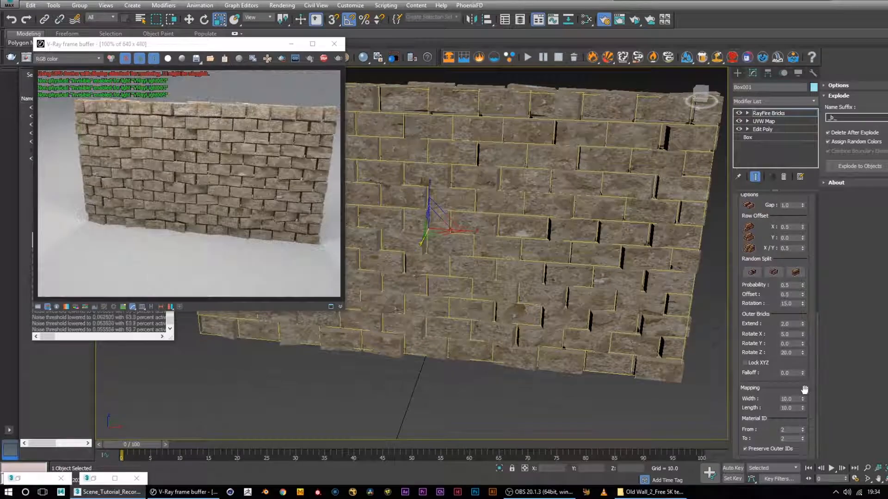
double_click(794, 353)
type("0")
key("Return")
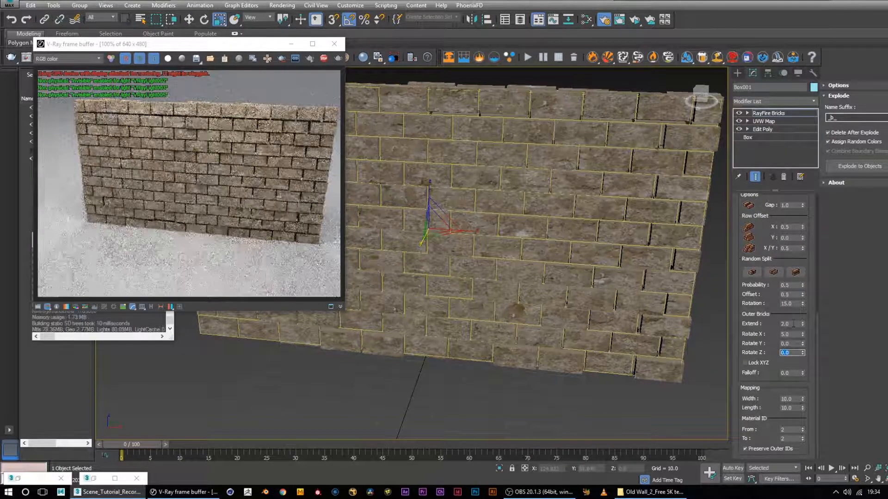
double_click(793, 325)
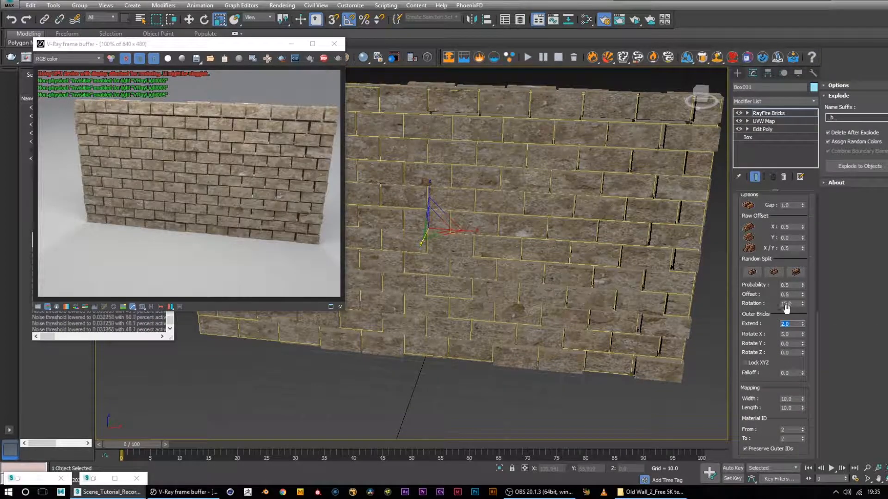
type("0.1")
key("Return")
Step: Set the gap between the wall's bricks to 0.3
middle_click_drag(574, 224, 541, 229, "alt")
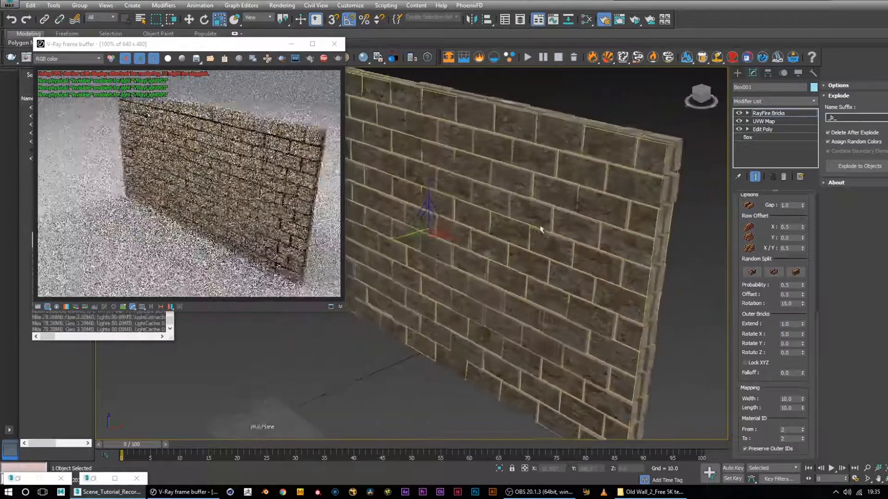
scroll(537, 228, "up", 3)
middle_click_drag(599, 246, 594, 248, "alt")
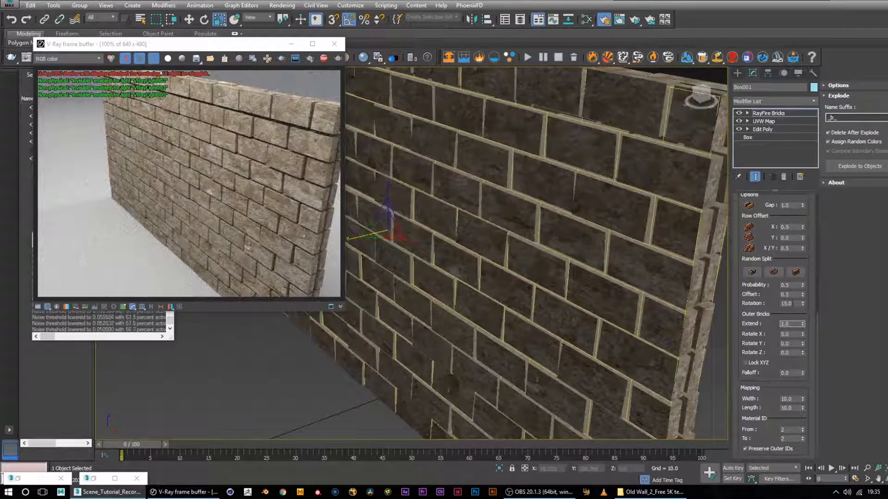
double_click(788, 205)
type("0.3")
key("Return")
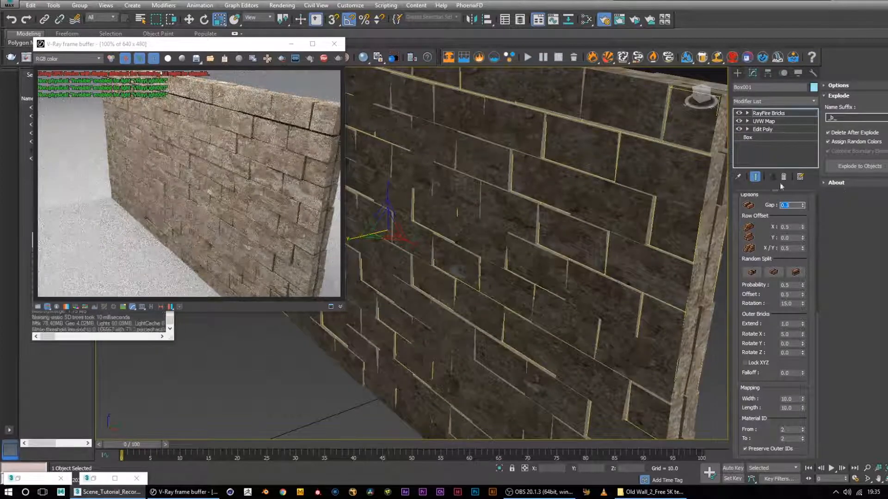
Step: Set the bricks' row offset in X to 0.4
middle_click_drag(484, 219, 590, 234, "alt")
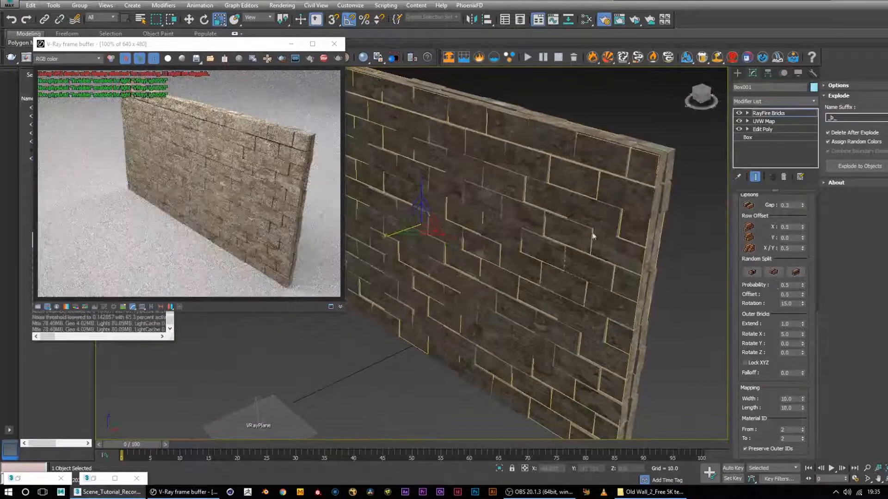
double_click(791, 227)
type("4")
key("Return")
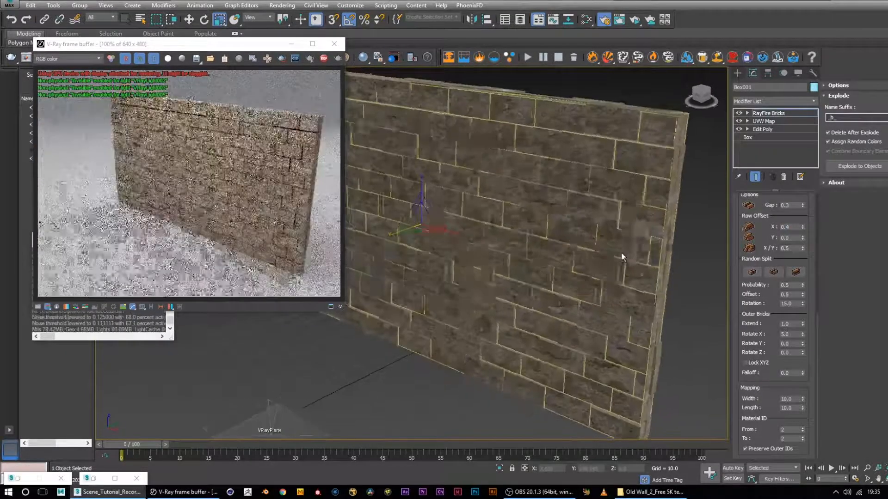
scroll(569, 253, "up", 5)
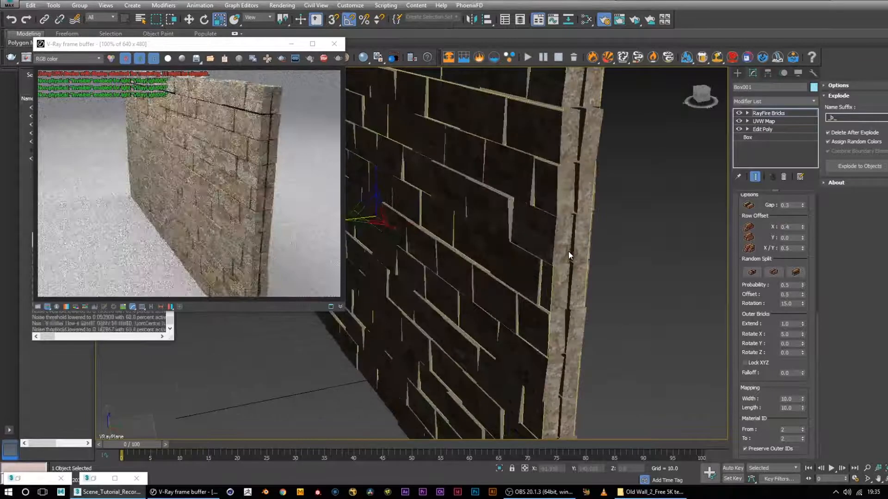
Step: Set the outer bricks' Rotate X to 0 and view the whole wall
left_click(795, 273)
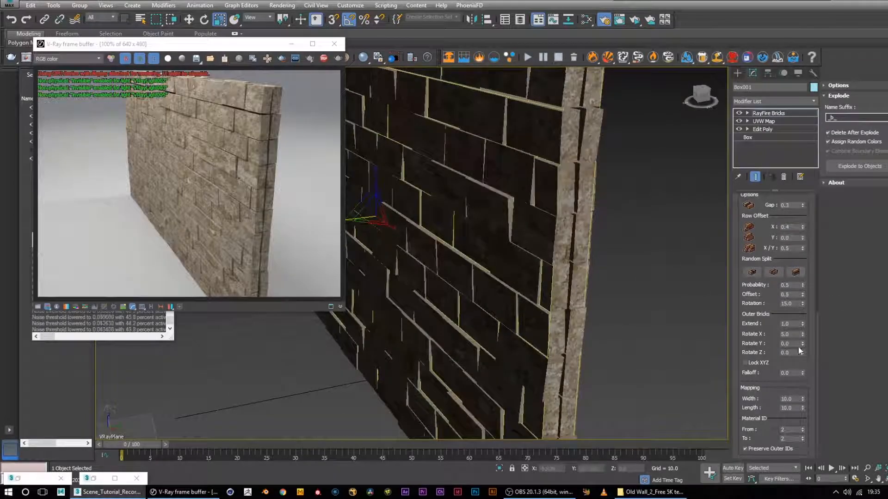
left_click(791, 334)
key("Return")
middle_click_drag(451, 246, 588, 248, "alt")
scroll(458, 242, "down", 6)
left_click_drag(819, 318, 815, 294)
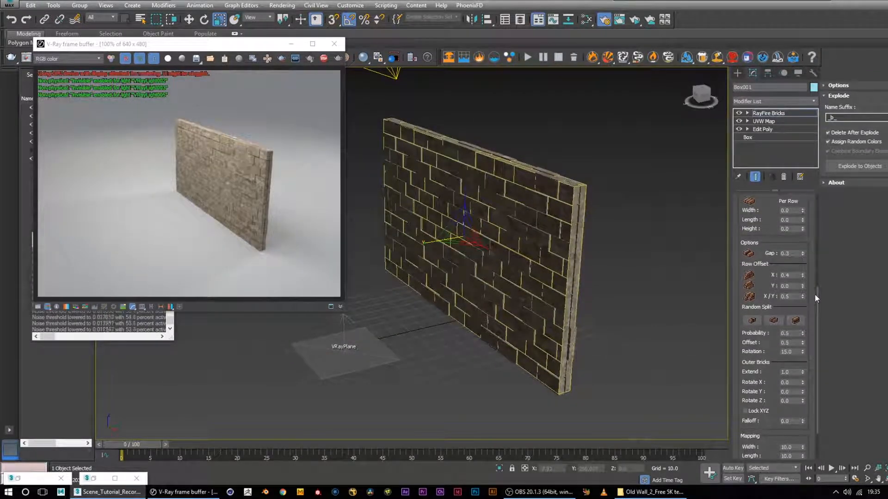
Step: Set the outer bricks' extend to 0.8 and the random split rotation to 0
mouse_move(648, 262)
middle_mouse_down("alt")
mouse_move(610, 279)
mouse_move(651, 277)
mouse_move(615, 282)
middle_mouse_up("alt")
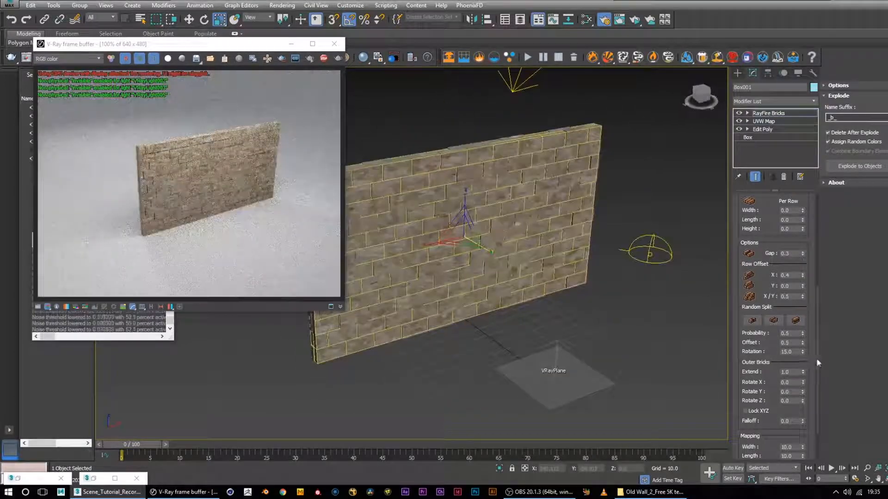
left_click(796, 373)
key("Return")
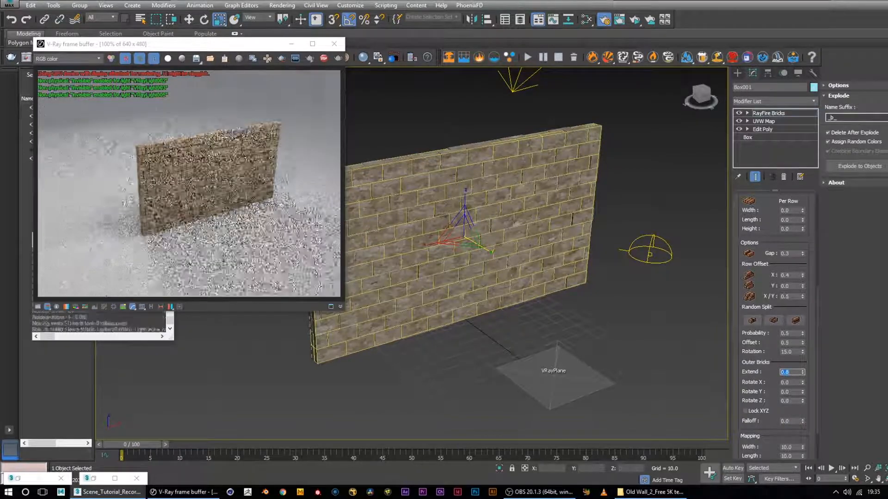
middle_click_drag(629, 297, 556, 289, "alt")
left_click(790, 352)
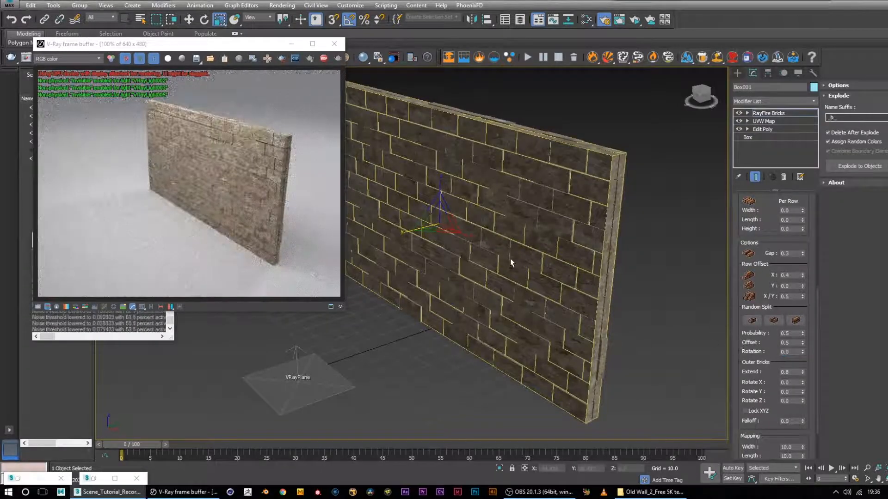
scroll(510, 259, "up", 6)
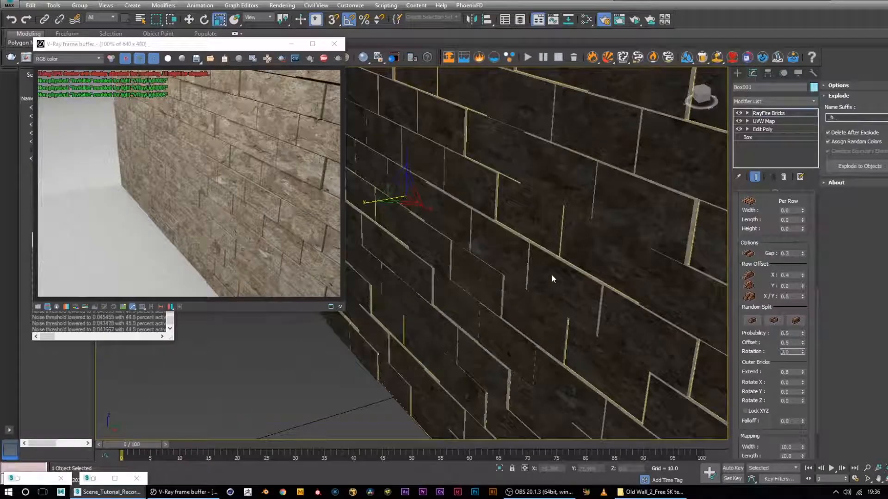
scroll(557, 290, "down", 2)
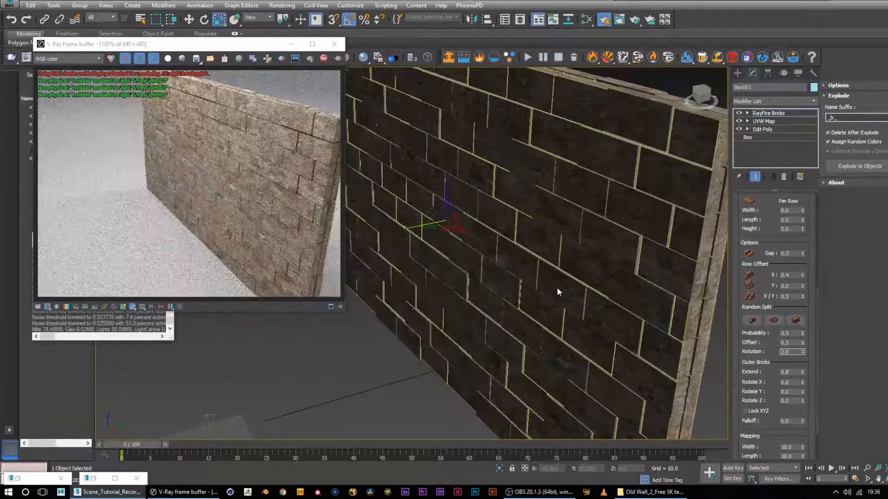
scroll(548, 279, "down", 6)
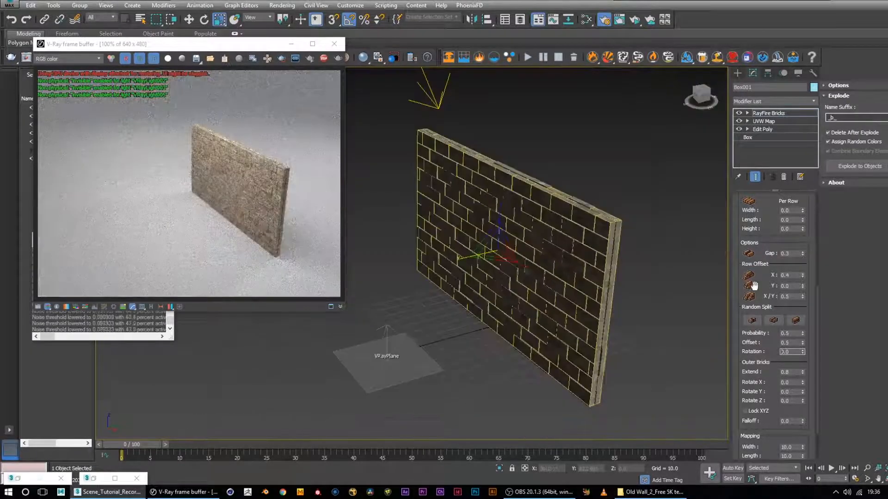
Step: Set the gap between the wall's bricks to 0.2
double_click(786, 254)
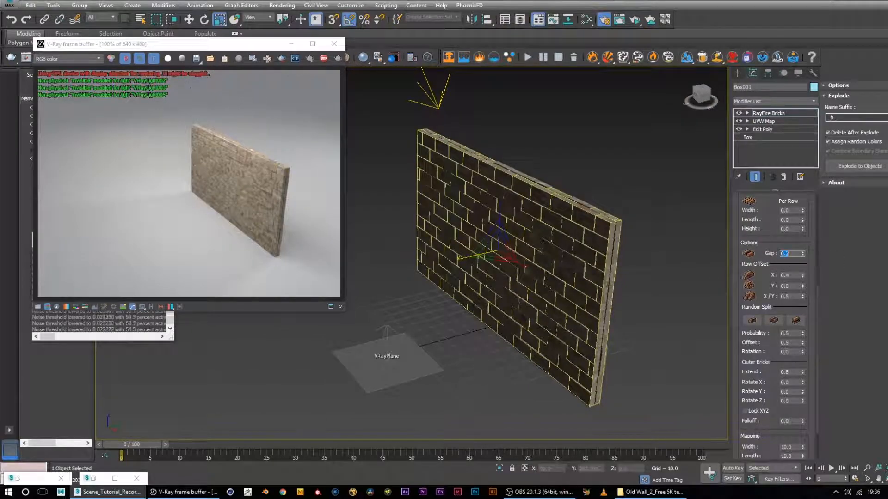
scroll(587, 242, "up", 3)
middle_click_drag(501, 266, 612, 257, "alt")
scroll(544, 271, "up", 3)
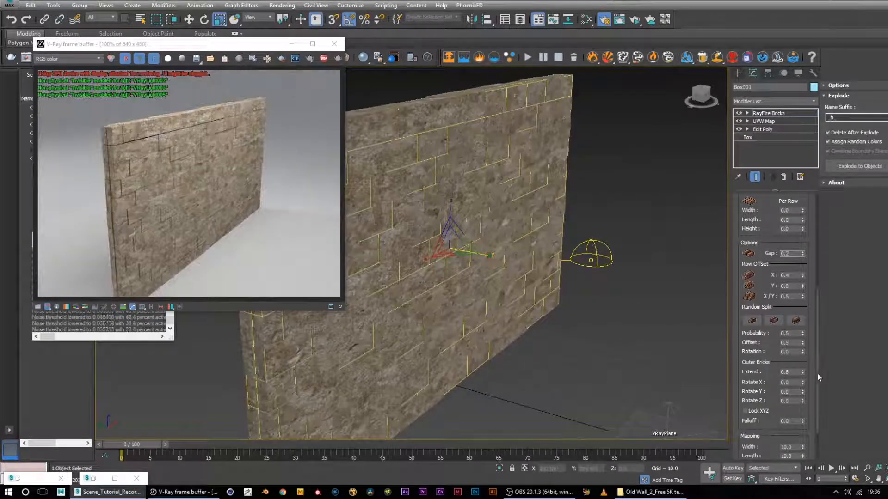
Step: Set the outer bricks' falloff to 1
left_click_drag(816, 362, 814, 374)
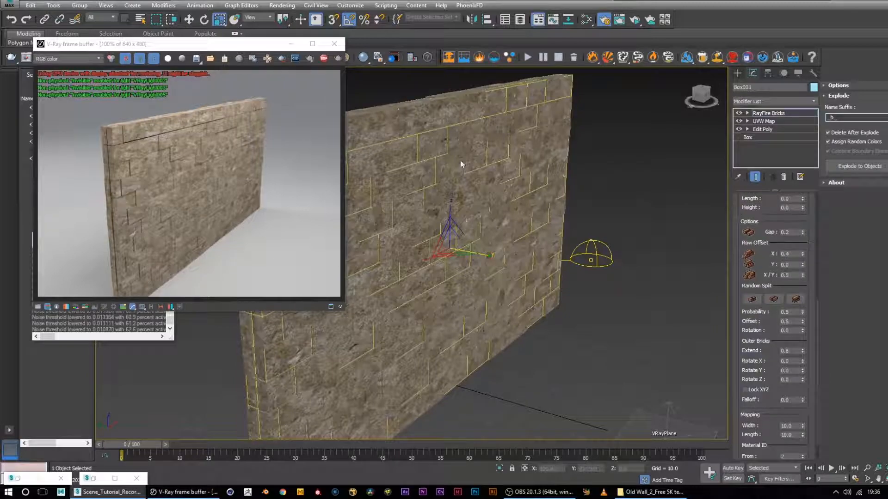
middle_click_drag(610, 294, 555, 292, "alt")
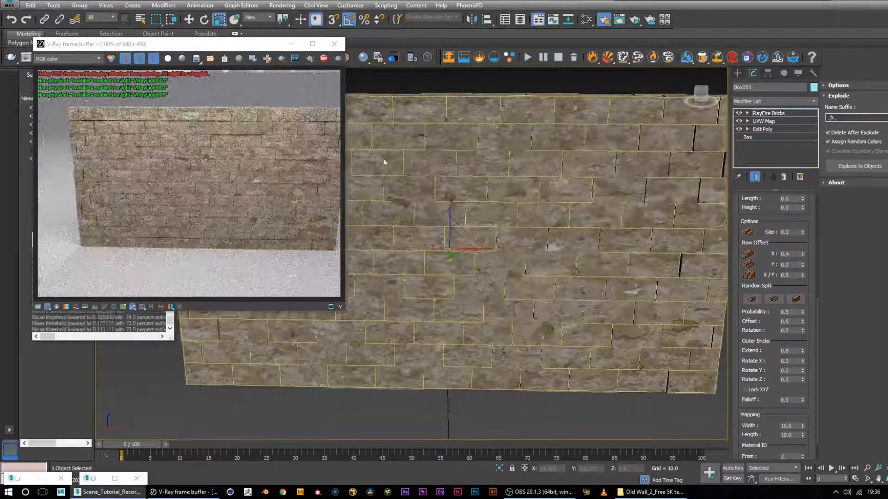
double_click(791, 400)
key("Return")
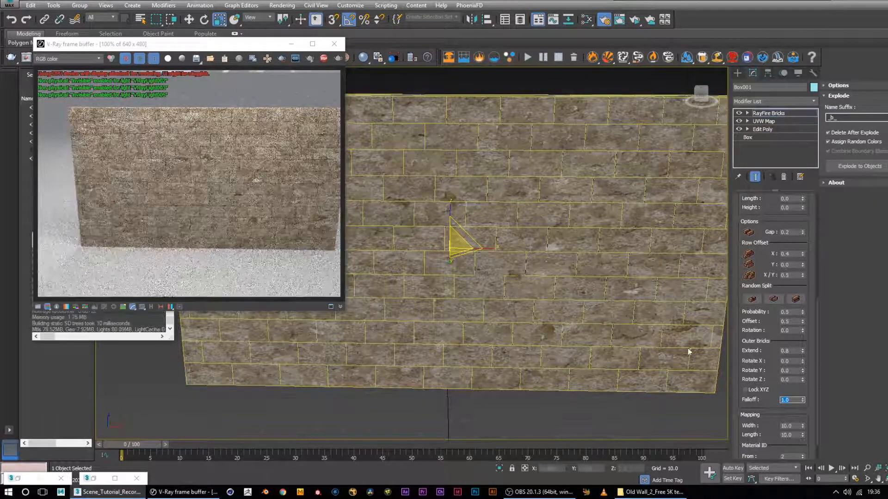
Step: Try an outer brick extend of 5 with the falloff on and examine the wall from the front
middle_click_drag(576, 240, 650, 248, "alt")
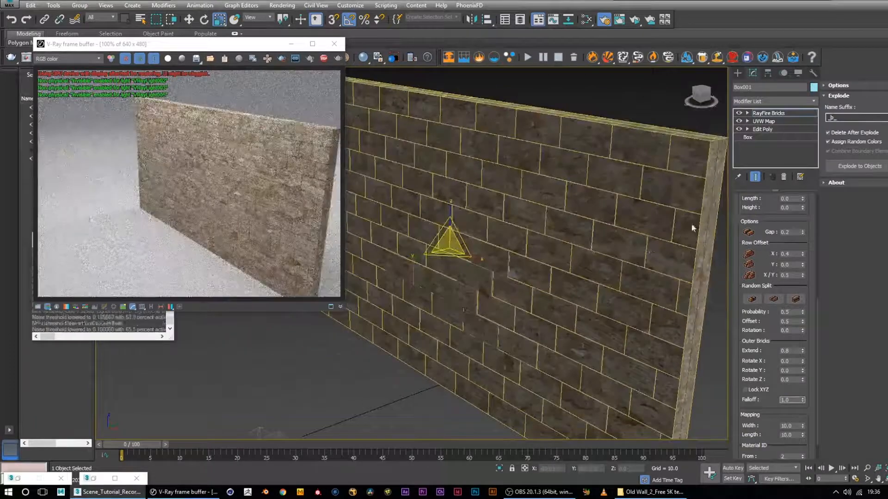
double_click(790, 351)
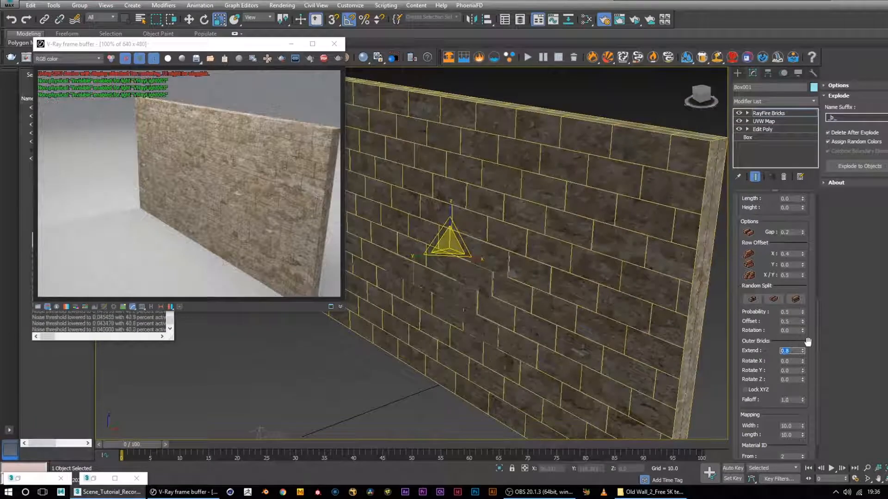
type("5.0")
key("Return")
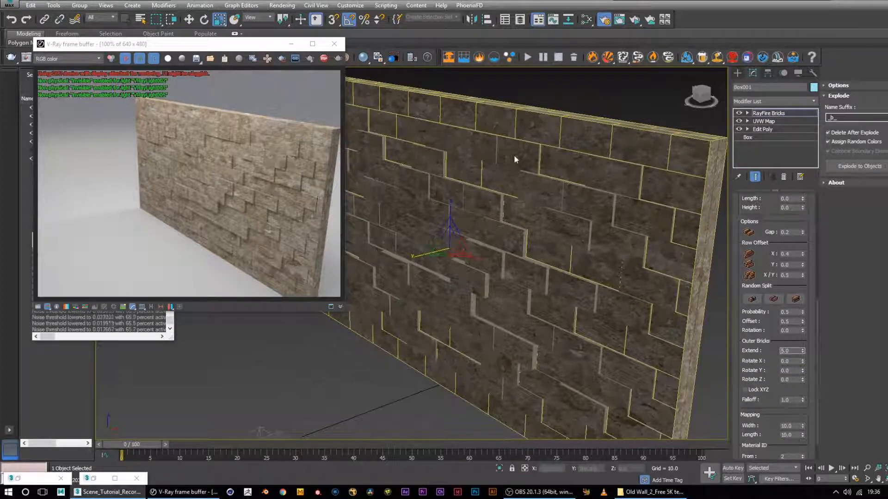
middle_click_drag(417, 232, 525, 240, "alt")
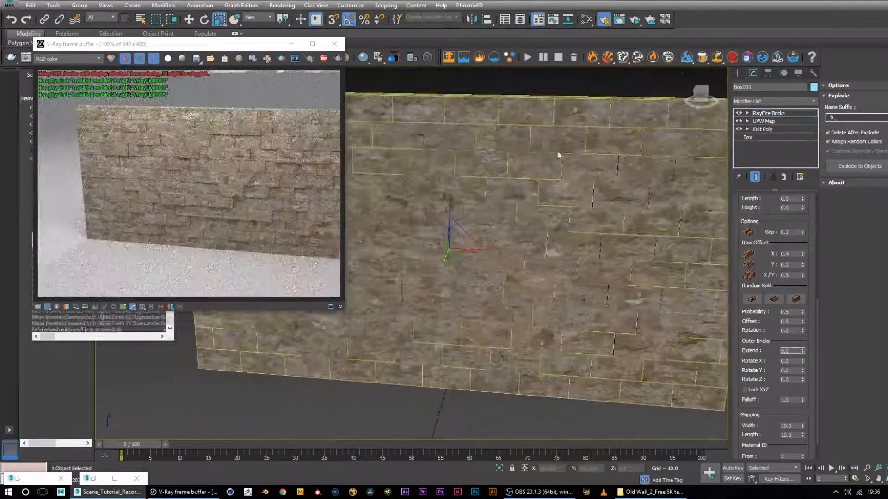
Step: Set the outer bricks' extend to 2 and inspect the wall from afar and close up
double_click(794, 351)
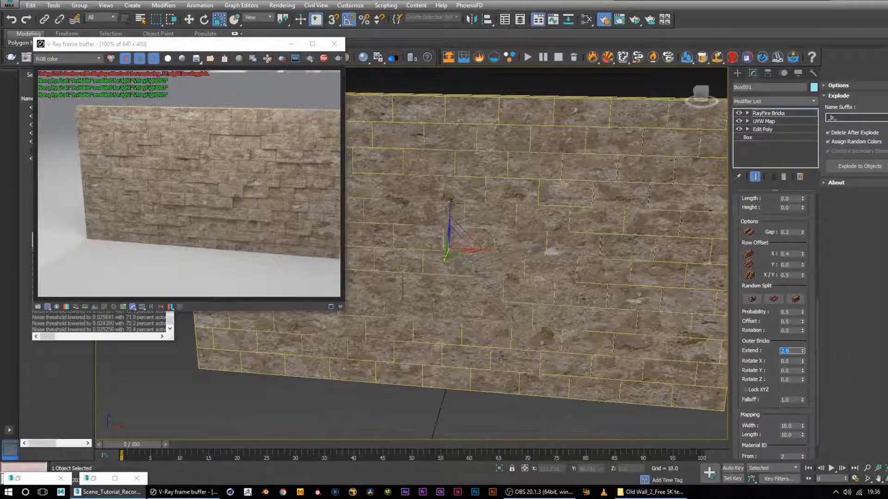
middle_click_drag(594, 297, 607, 317, "alt")
scroll(534, 291, "down", 5)
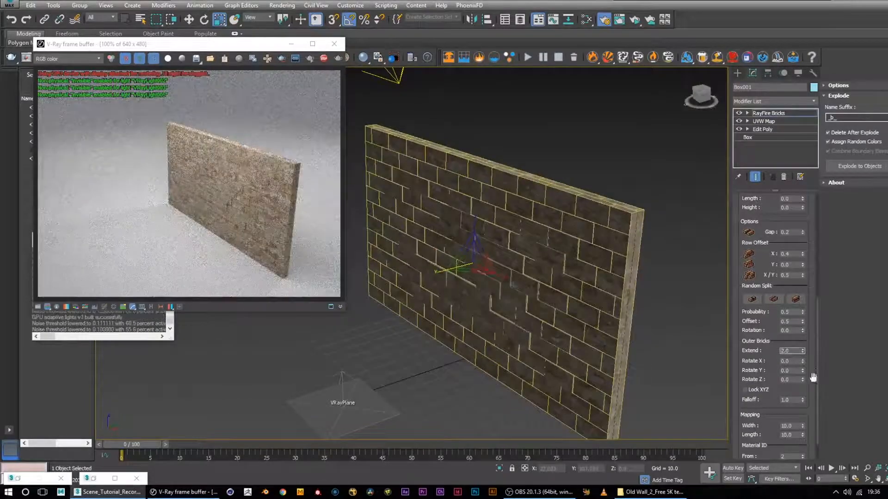
scroll(817, 363, "down", 2)
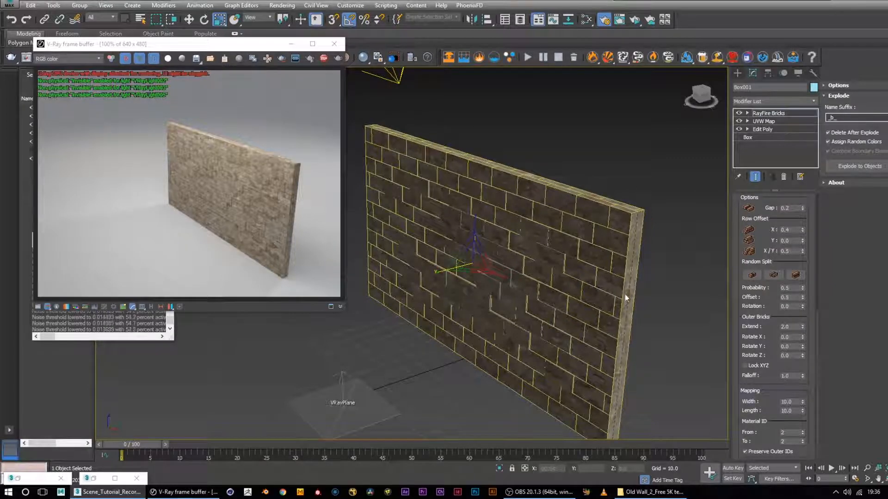
scroll(553, 280, "down", 1)
scroll(519, 281, "up", 8)
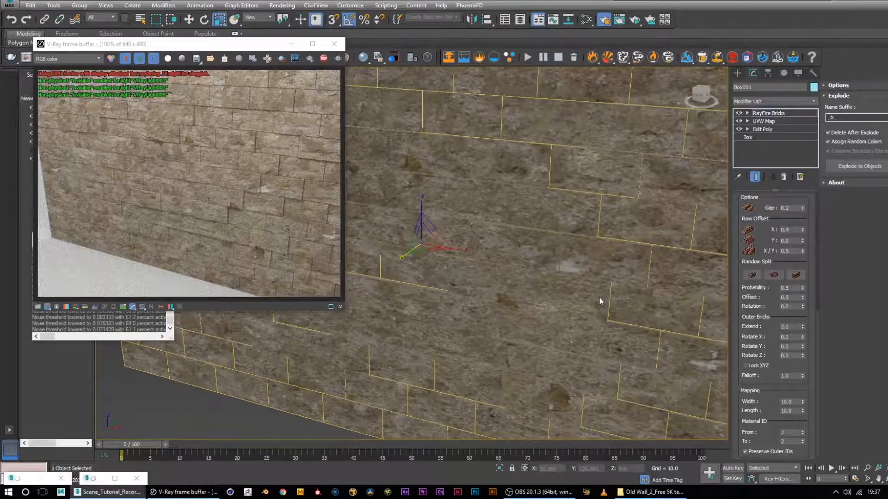
scroll(598, 300, "down", 3)
scroll(599, 300, "down", 3)
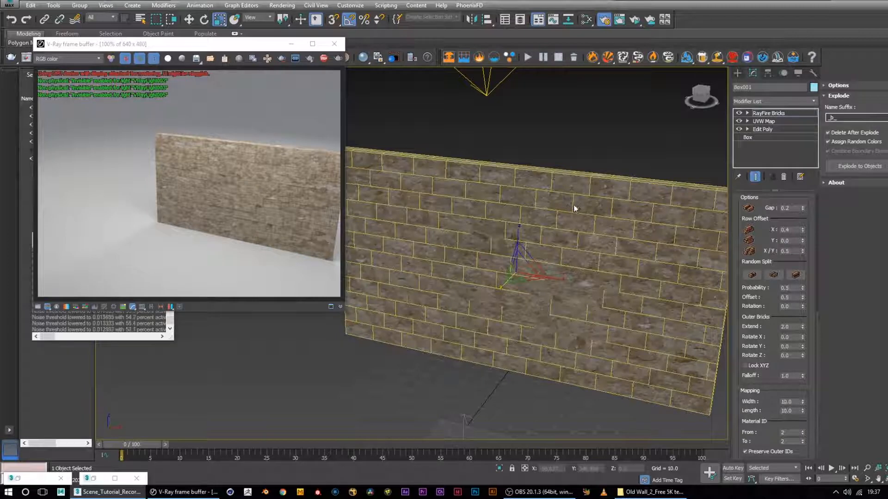
Step: Explode the RayFire Bricks wall into separate brick objects using the "_b_" name suffix
scroll(485, 195, "down", 3)
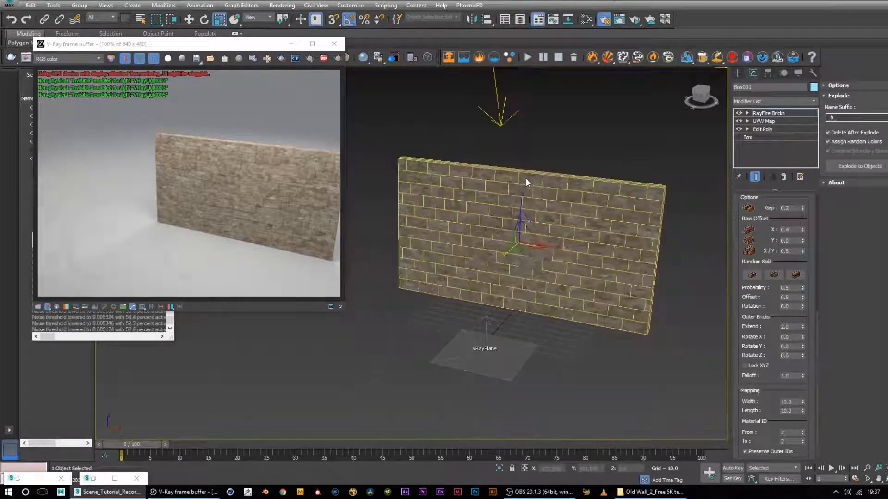
mouse_move(698, 254)
middle_mouse_down("alt")
mouse_move(660, 250)
mouse_move(691, 242)
middle_mouse_up("alt")
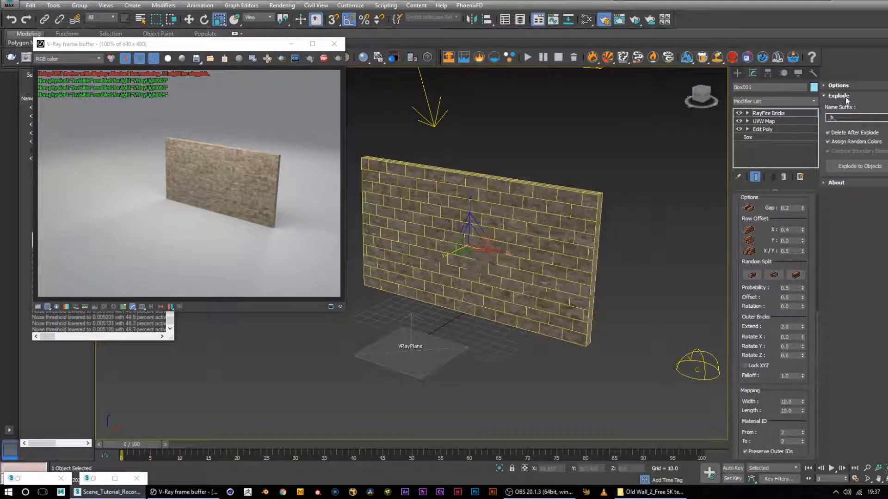
left_click(865, 168)
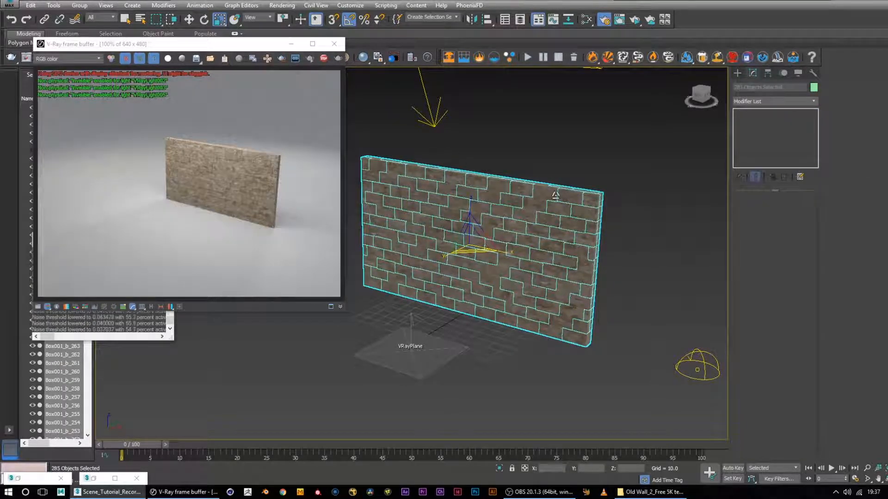
Step: Pick individual bricks across the exploded wall to check that each is a separate object
left_click(496, 140)
left_click(458, 202)
left_click(434, 230)
left_click(519, 250)
left_click(504, 211)
left_click(448, 192)
left_click(412, 207)
left_click(509, 261)
left_click(535, 228)
left_click(430, 210)
left_click(509, 261)
left_click(559, 207)
left_click(423, 217)
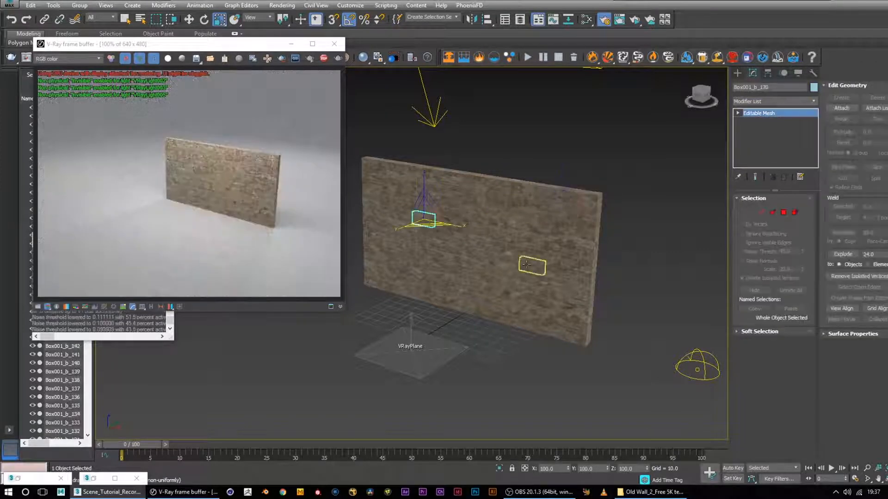
scroll(477, 214, "up", 2)
left_click(427, 193)
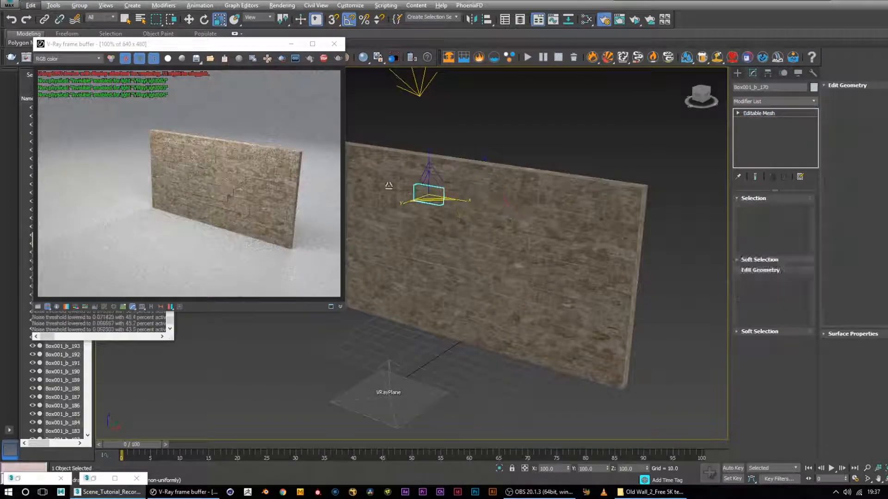
left_click(399, 160)
left_click(511, 209)
left_click(564, 267)
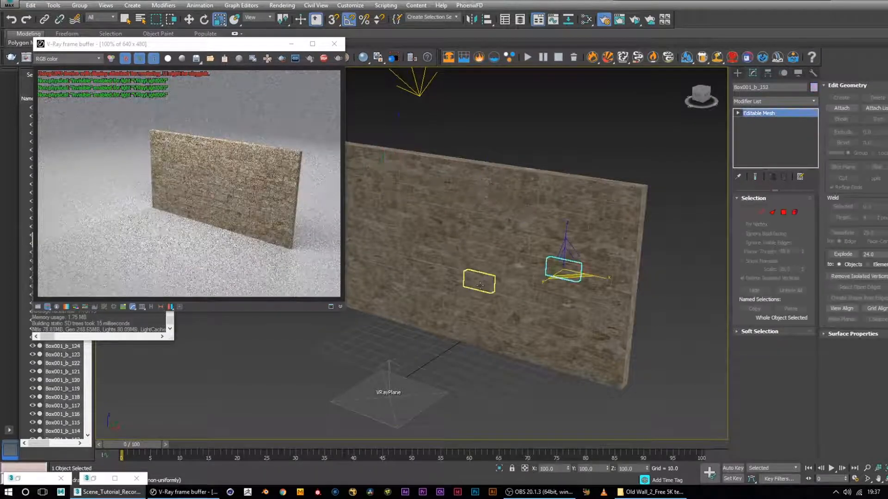
Step: Select all the wall's bricks without the VRayPlane and apply a Chamfer modifier to them
scroll(485, 287, "down", 2)
middle_click_drag(485, 287, 394, 236, "alt")
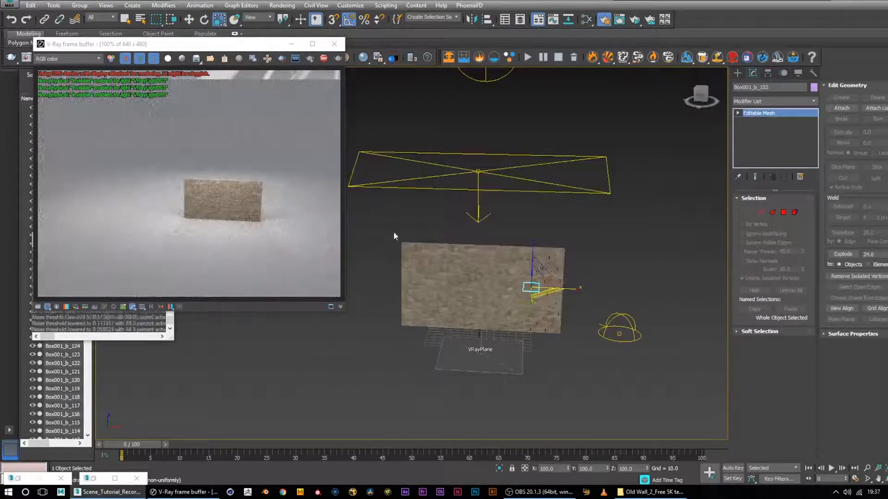
left_click_drag(586, 324, 583, 334)
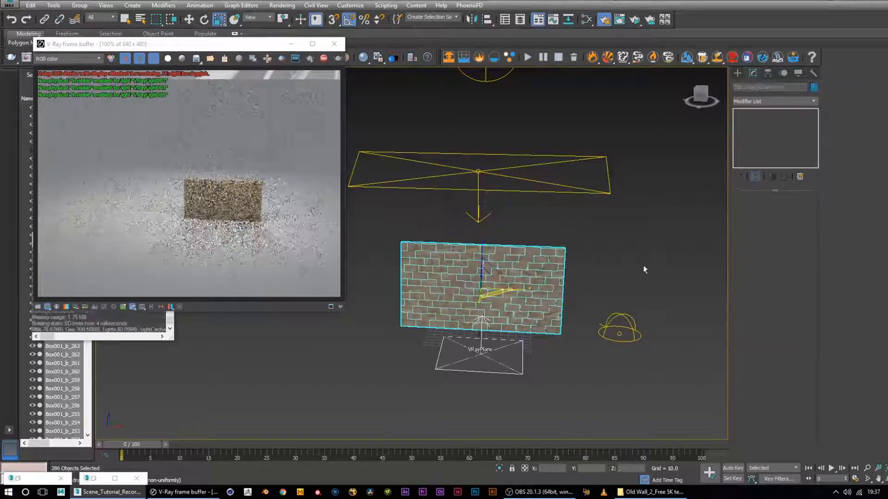
middle_click_drag(638, 268, 639, 269, "alt")
left_click(426, 371, "alt")
left_click(775, 102)
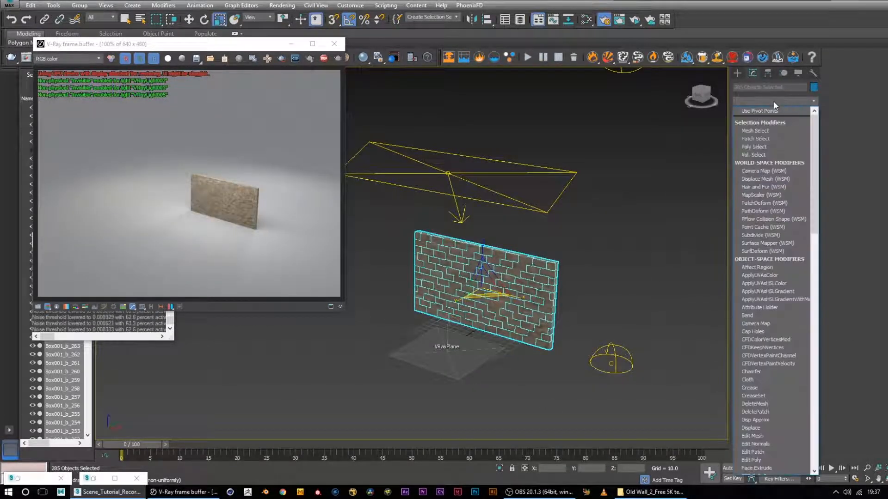
scroll(773, 101, "down", 1)
type("h")
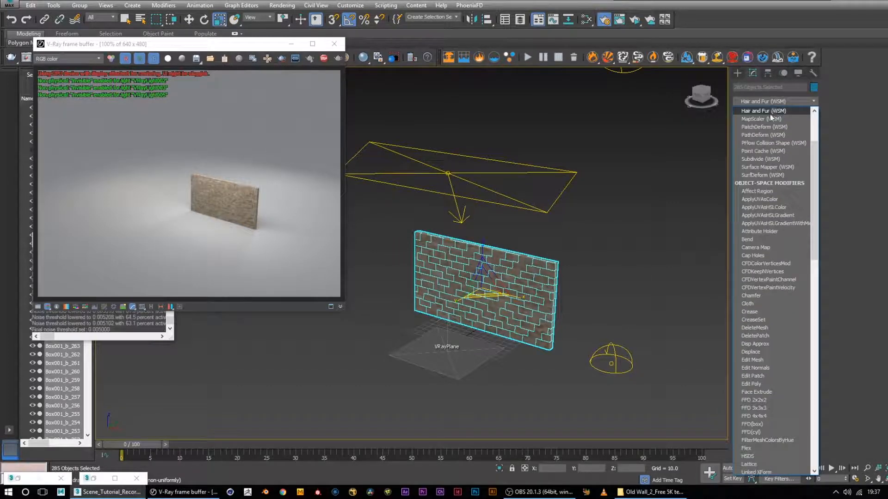
type("ch")
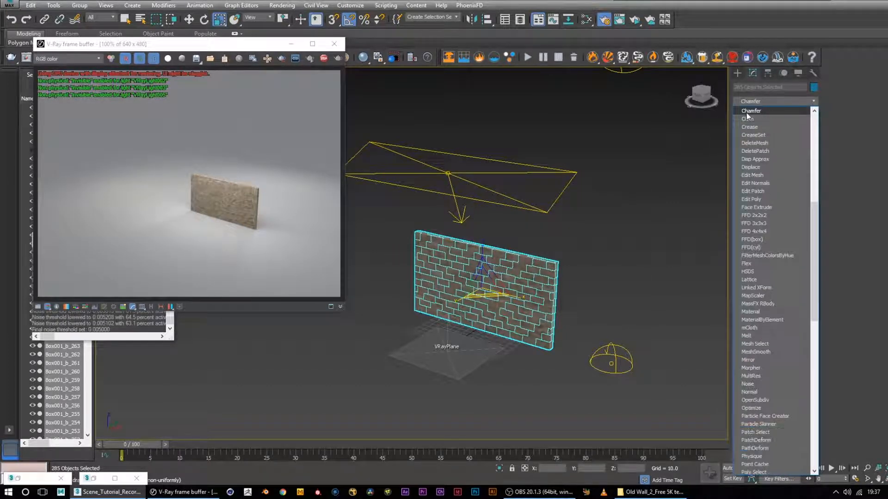
key("Return")
scroll(518, 293, "up", 5)
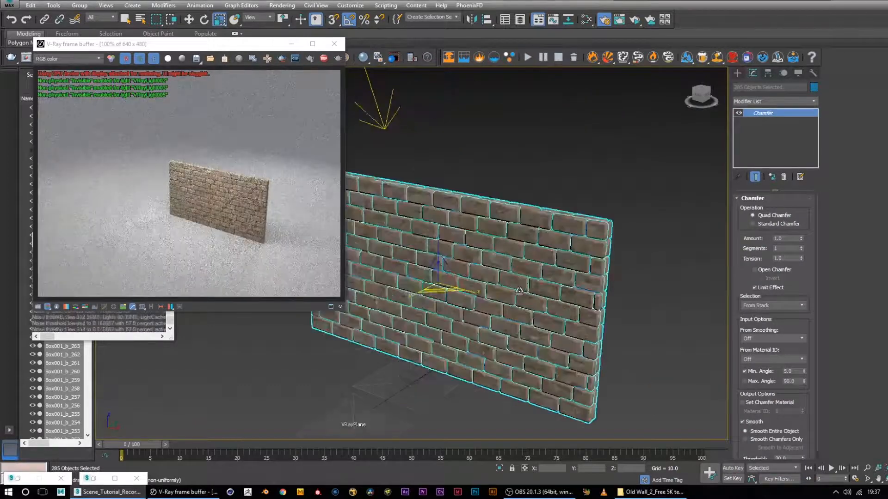
scroll(519, 291, "up", 3)
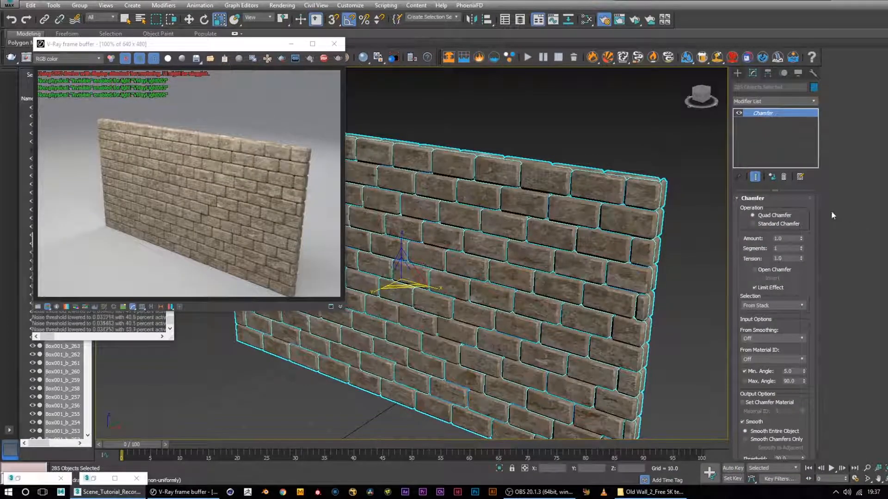
Step: Set the bricks' chamfer amount and tension to 0.5 and inspect the rendered wall from several angles
double_click(786, 239)
double_click(777, 259)
type("0.5")
key("Return")
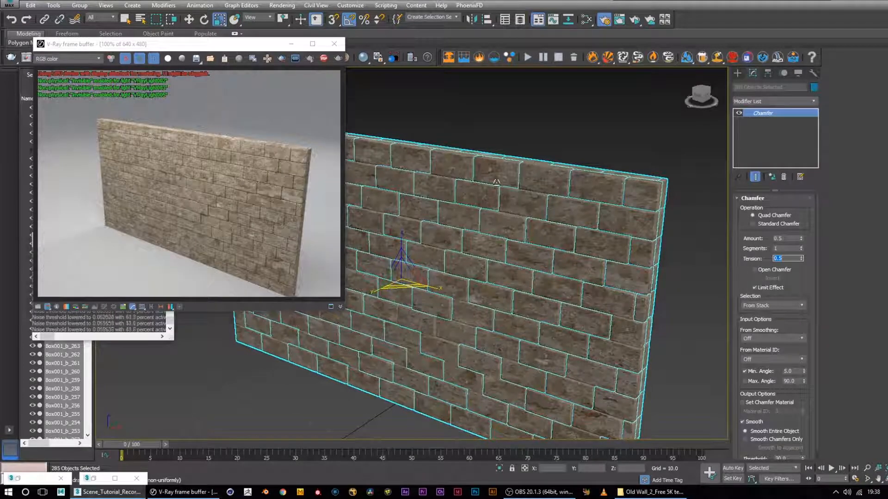
middle_click_drag(464, 207, 491, 236, "alt")
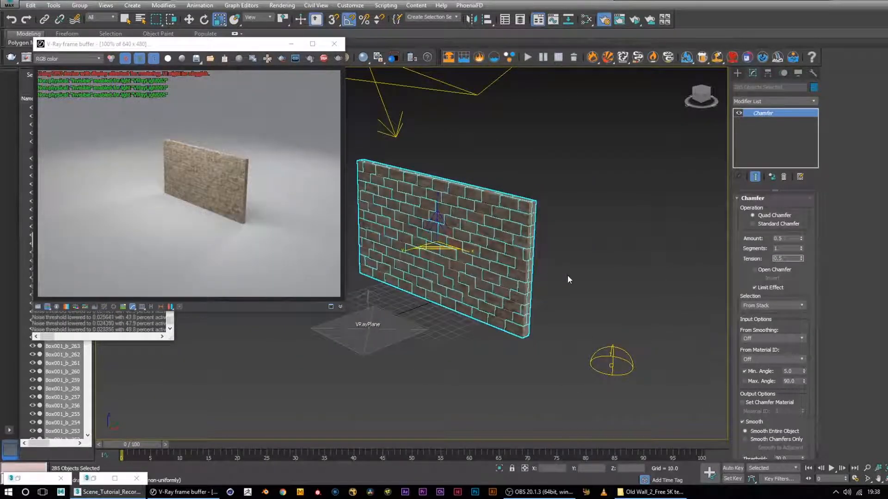
middle_click_drag(577, 259, 613, 275, "alt")
scroll(517, 254, "up", 3)
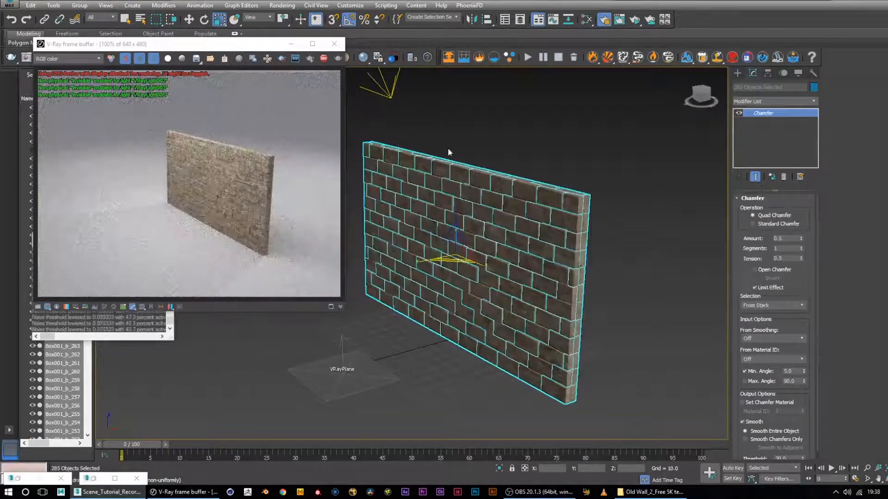
middle_click_drag(529, 157, 577, 149, "alt")
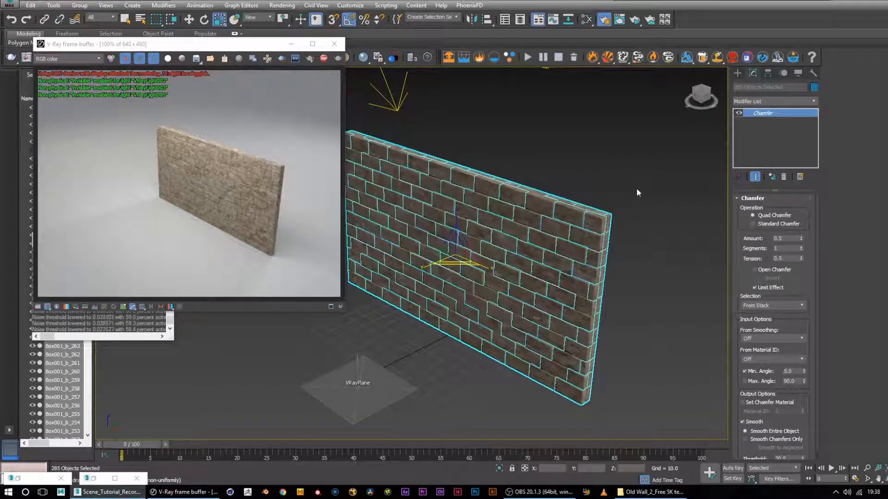
scroll(814, 319, "down", 1)
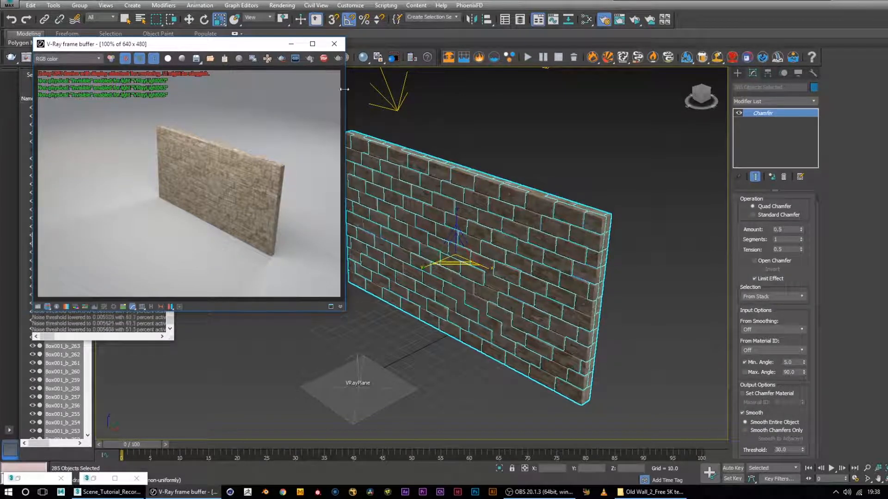
Step: Minimize the V-Ray frame buffer and messages windows and check individual chamfered bricks across the wall
left_click(291, 43)
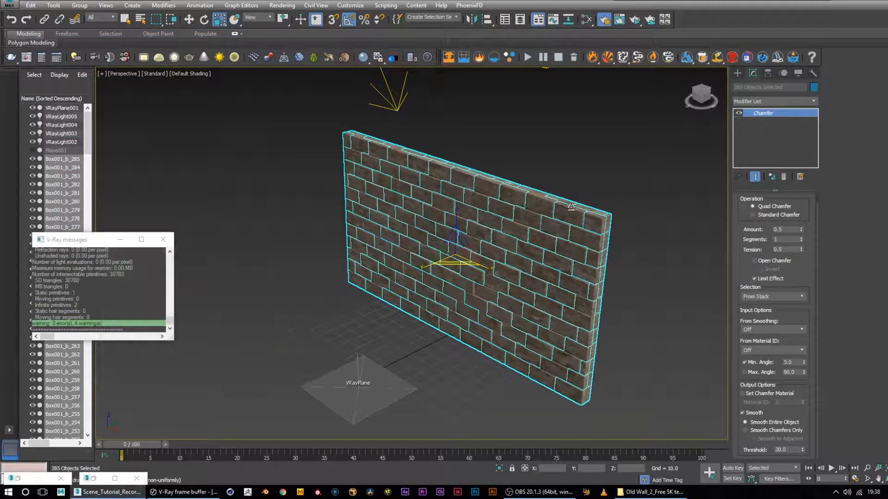
left_click(121, 240)
left_click(428, 213)
left_click(512, 276)
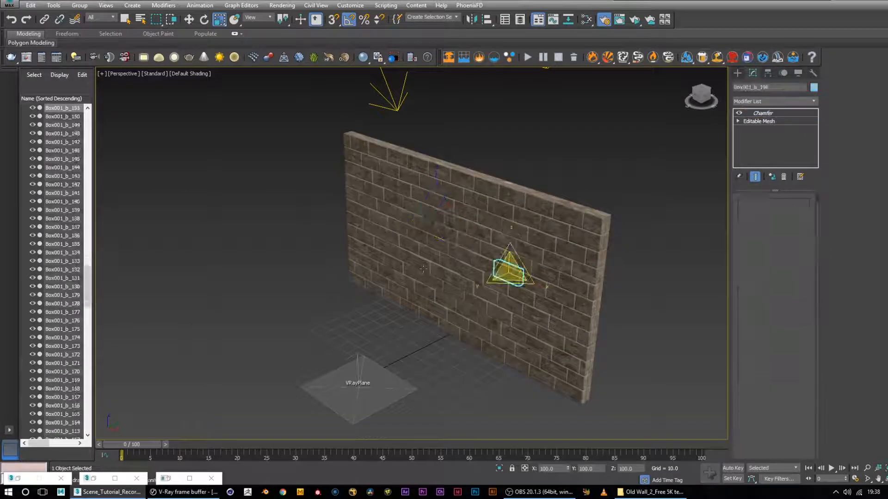
left_click(396, 262)
left_click(443, 204)
left_click(508, 273)
left_click(407, 212)
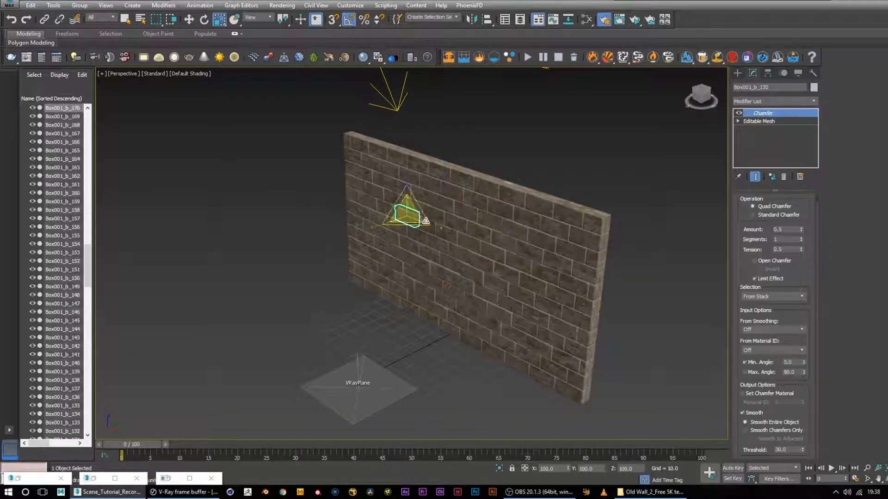
left_click(481, 230)
Step: Open the RayFire floater from the RayFire geometry category and make its window taller
left_click(737, 73)
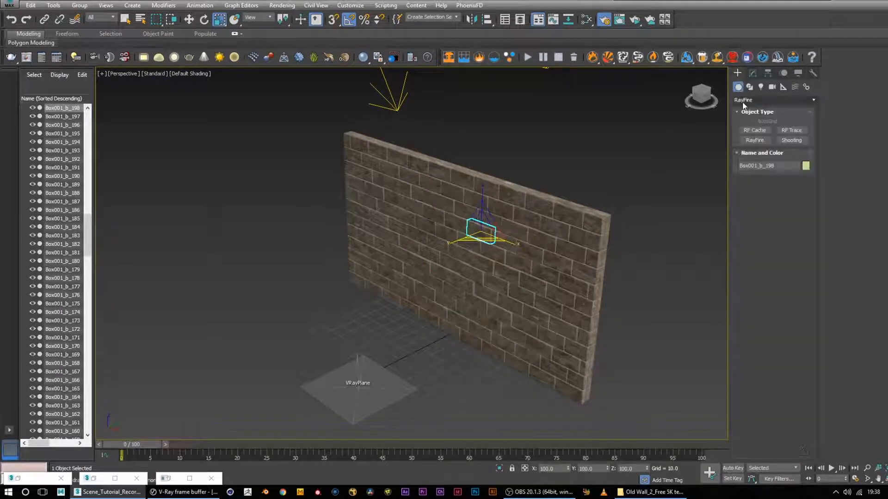
left_click(746, 100)
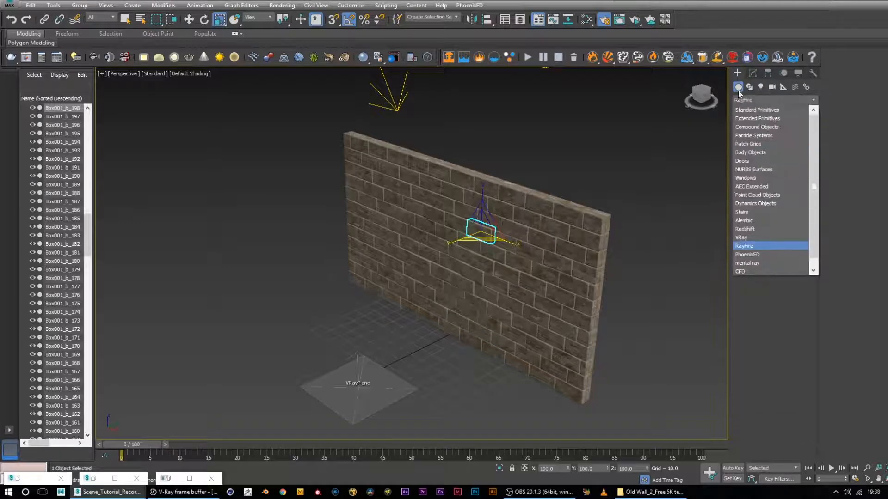
scroll(815, 169, "down", 1)
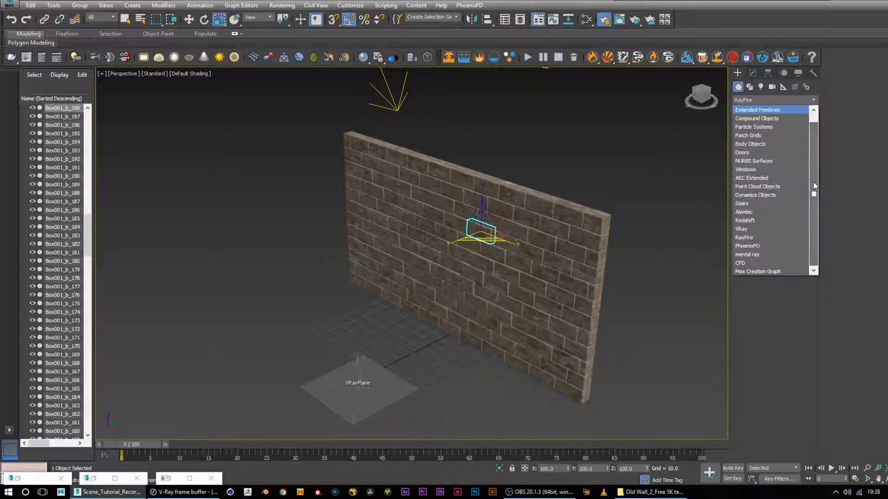
left_click(754, 238)
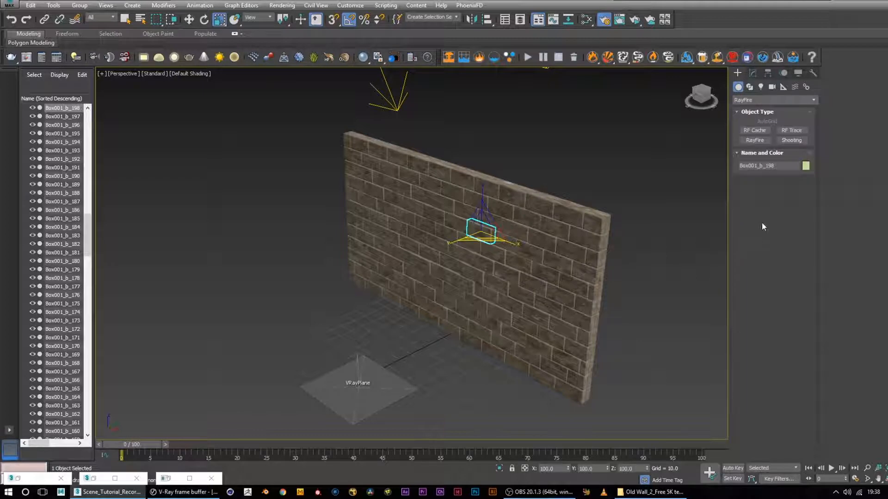
left_click(755, 140)
left_click(768, 195)
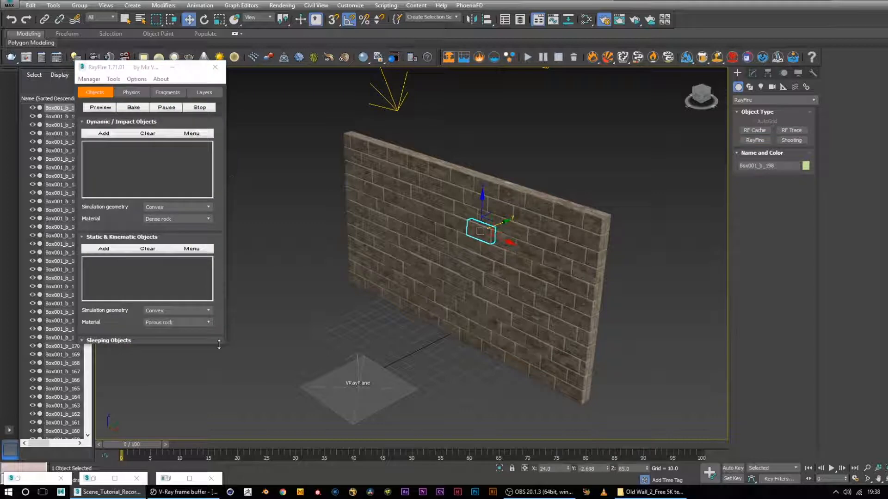
left_click_drag(219, 343, 289, 399)
Step: Examine the chamfered brick wall from the front, back and side, both close up and from afar
middle_click_drag(475, 199, 443, 192)
key("super")
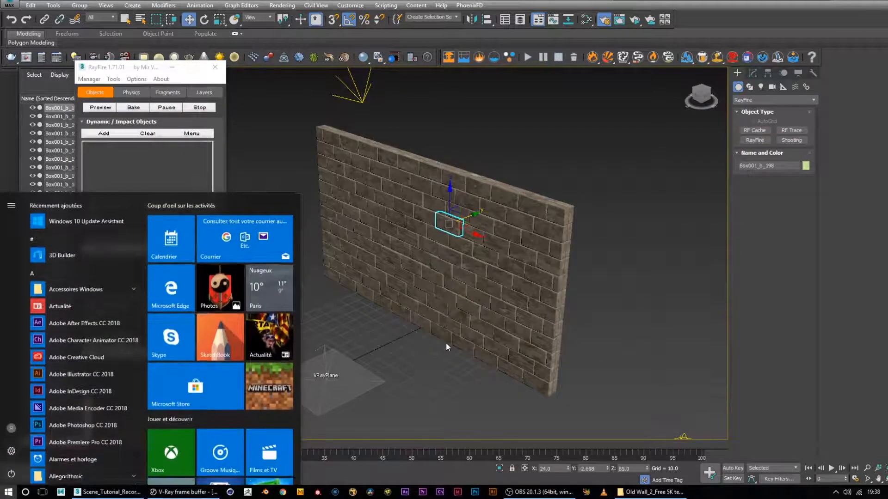
key("super")
middle_click_drag(392, 342, 436, 344, "alt")
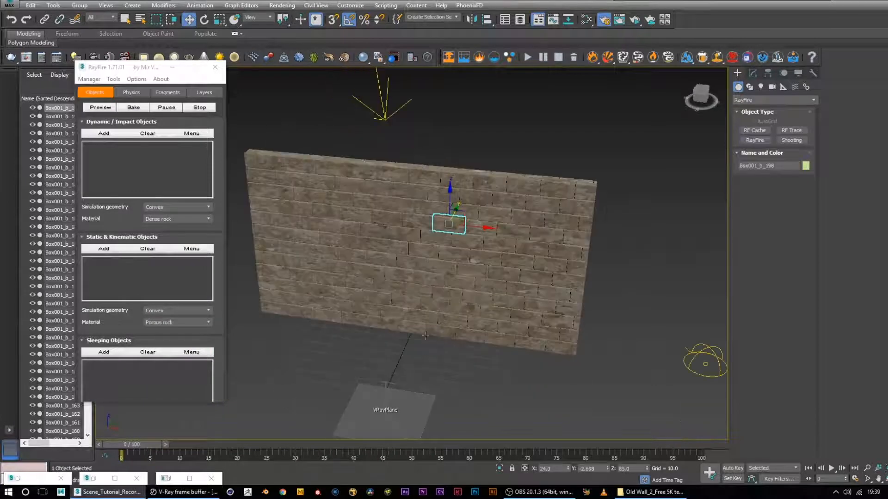
scroll(333, 186, "down", 3)
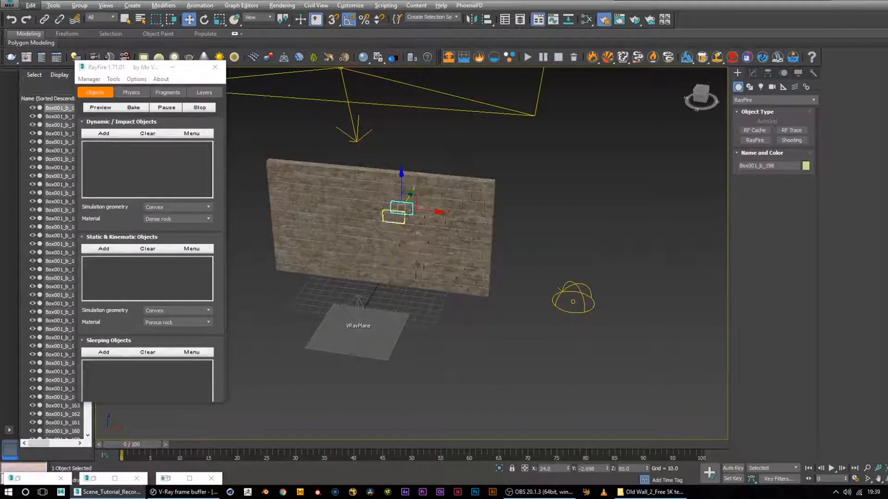
middle_click_drag(511, 234, 559, 274)
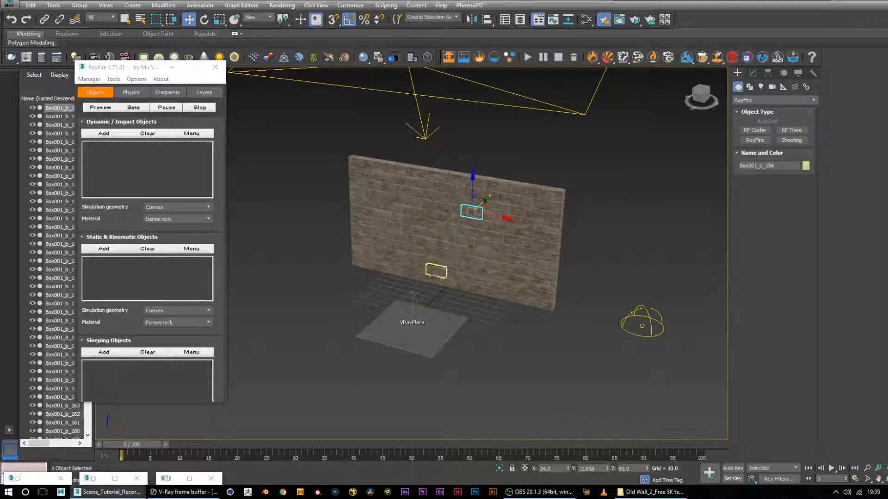
middle_click_drag(464, 235, 448, 218, "alt")
scroll(447, 217, "up", 4)
middle_click_drag(567, 308, 521, 283, "alt")
scroll(560, 300, "down", 4)
scroll(517, 282, "up", 5)
scroll(515, 284, "down", 2)
scroll(515, 284, "down", 3)
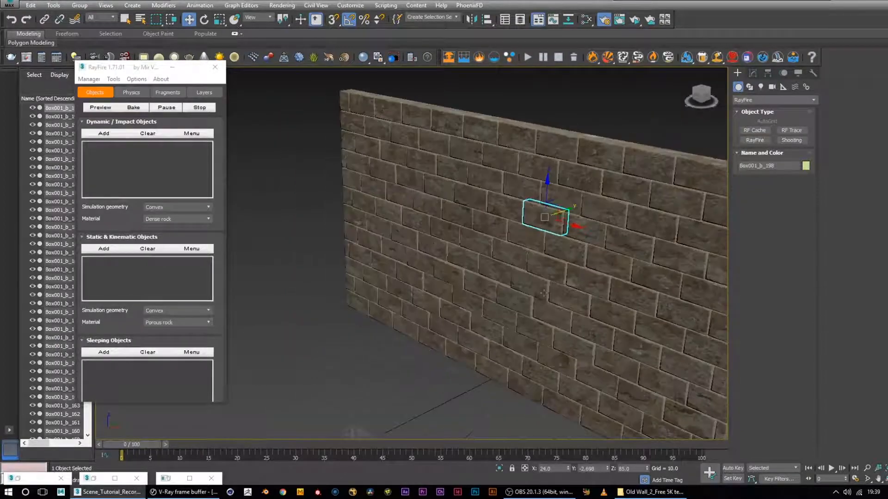
scroll(515, 284, "down", 3)
left_click_drag(216, 200, 218, 221)
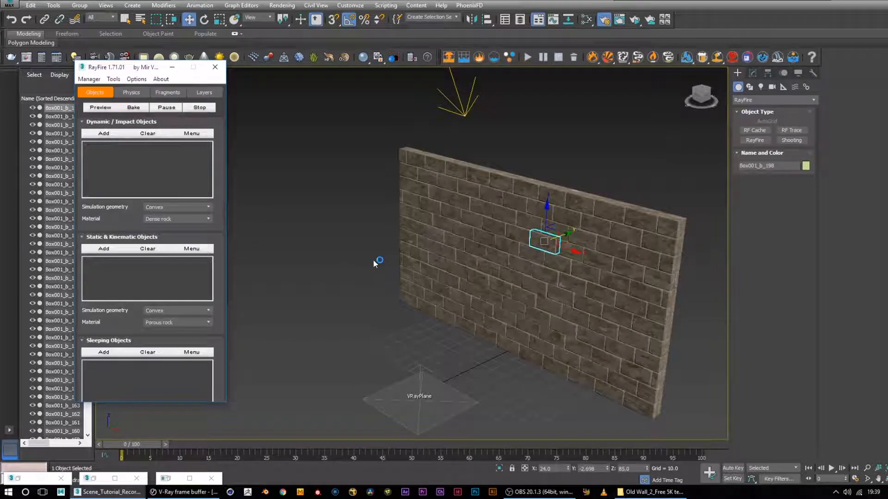
scroll(374, 261, "down", 3)
middle_click_drag(458, 278, 458, 284, "alt")
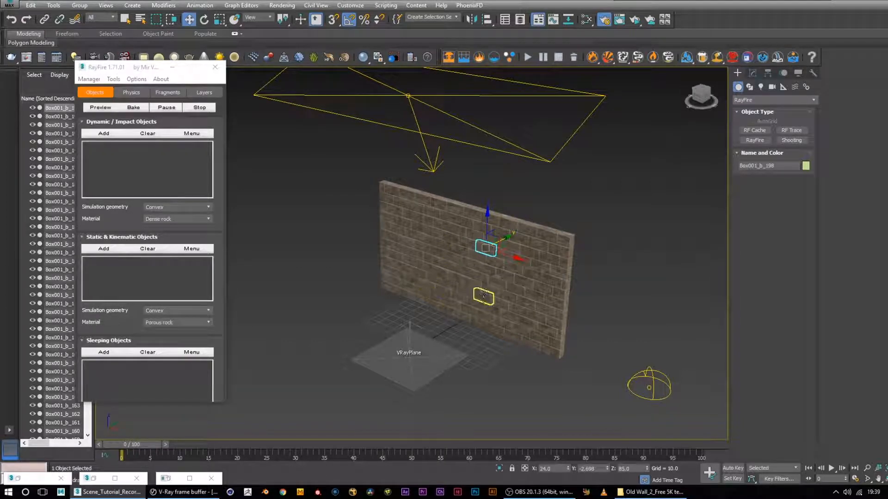
middle_click_drag(610, 313, 503, 257, "alt")
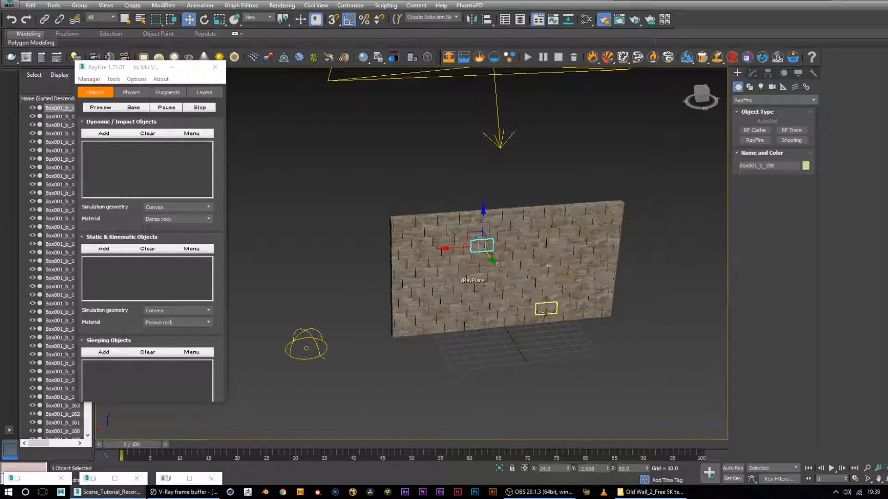
scroll(542, 313, "down", 3)
middle_click_drag(584, 325, 545, 245, "alt")
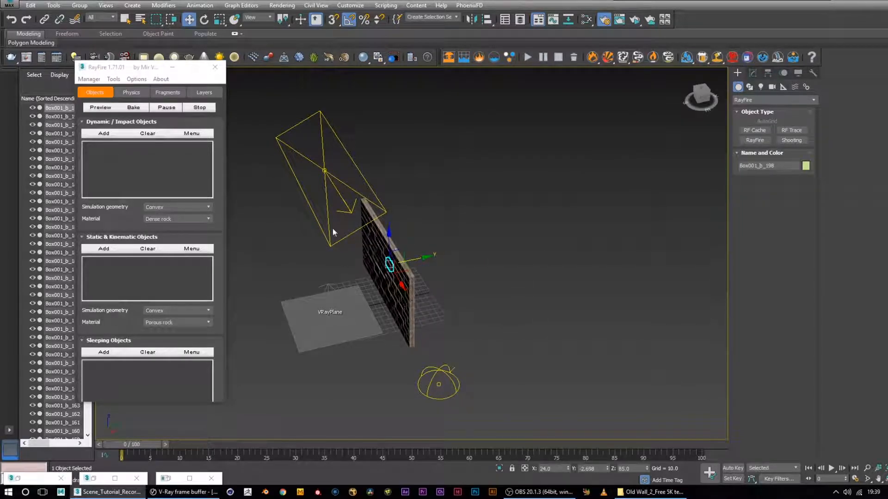
left_click(781, 88)
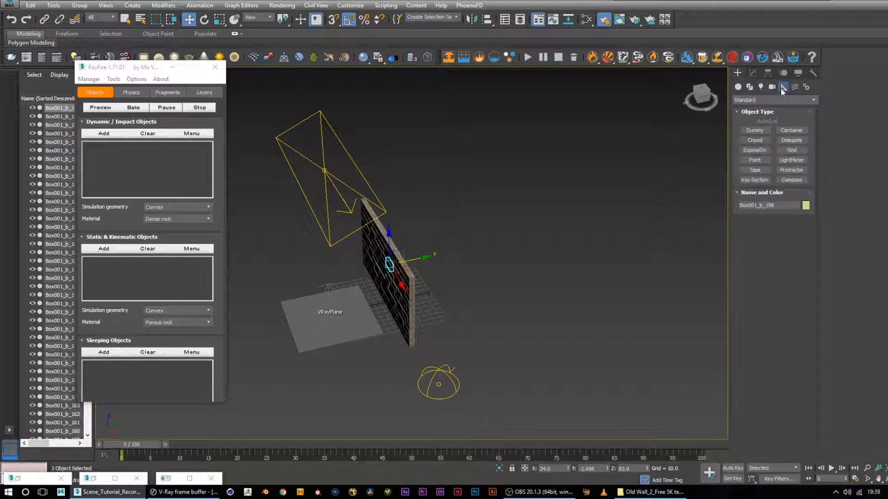
left_click(768, 100)
left_click(751, 187)
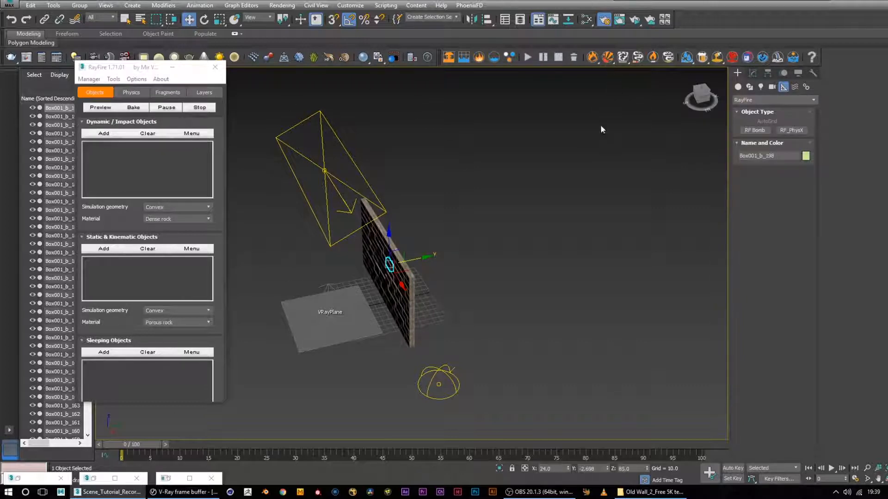
Step: Create a GeoSphere from the standard primitives beside the brick wall with a radius of about 24.6
left_click(738, 87)
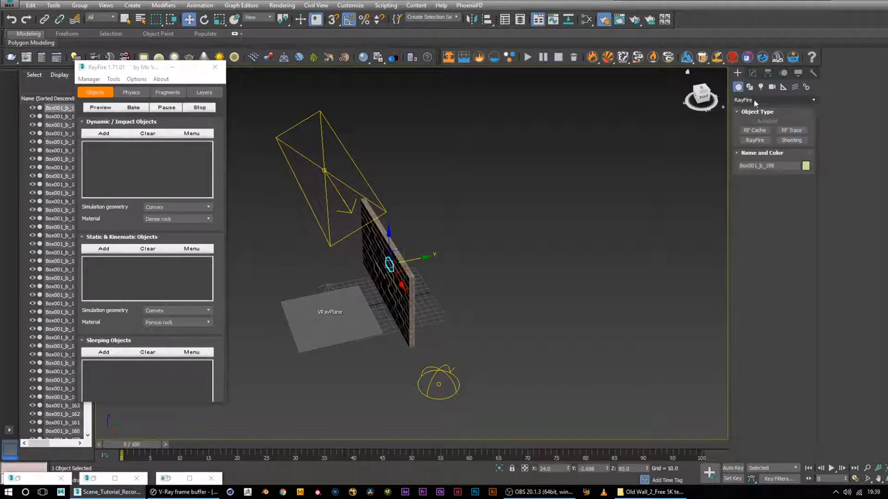
left_click(754, 100)
left_click(750, 110)
left_click(791, 140)
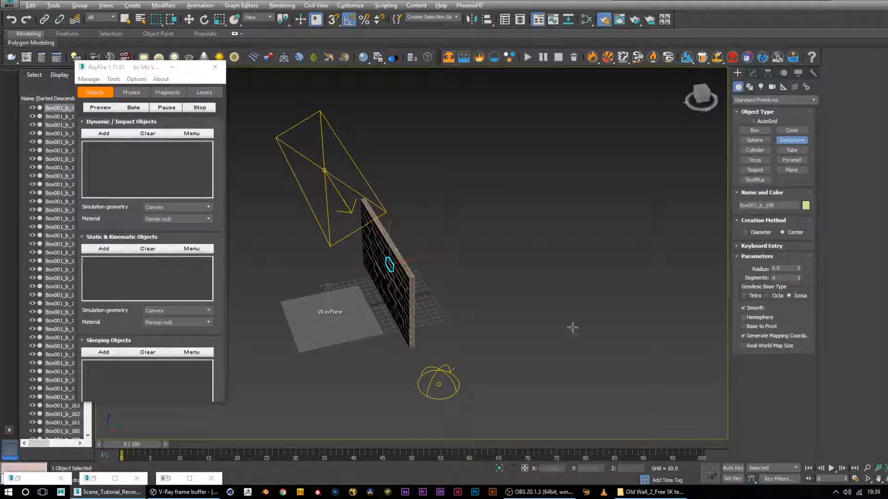
middle_click_drag(573, 324, 468, 326, "alt")
left_click_drag(442, 306, 459, 311)
middle_click_drag(496, 319, 521, 302, "alt")
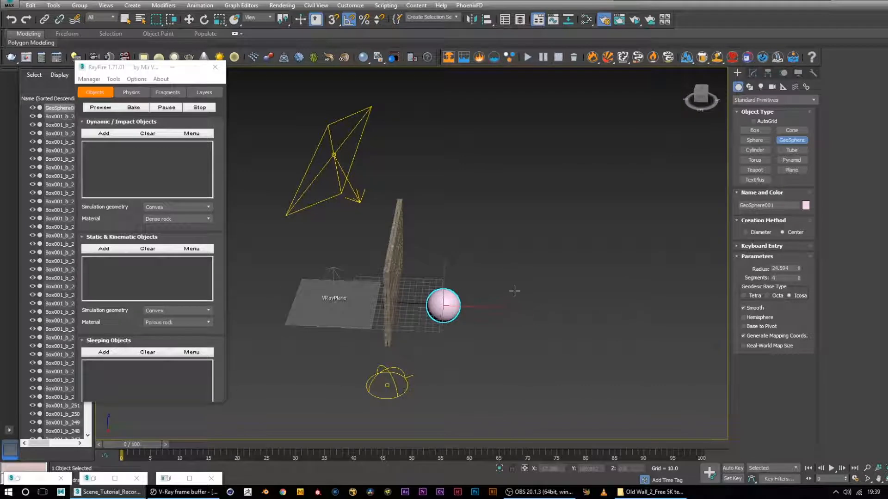
Step: Raise the sphere to a height of about 64.5 and minimize the RayFire floater
key("w")
left_click_drag(442, 279, 443, 243)
mouse_move(516, 300)
middle_mouse_down("alt")
mouse_move(391, 274)
mouse_move(511, 273)
mouse_move(495, 287)
mouse_move(518, 303)
middle_mouse_up("alt")
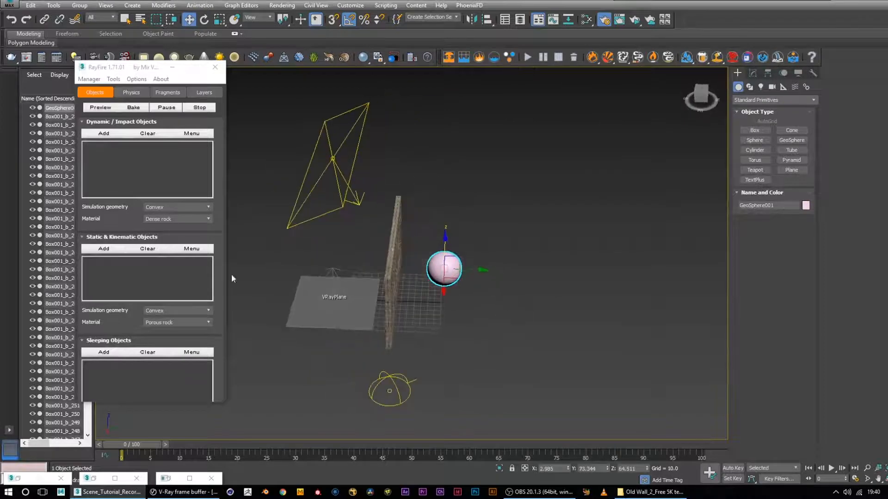
left_click(172, 67)
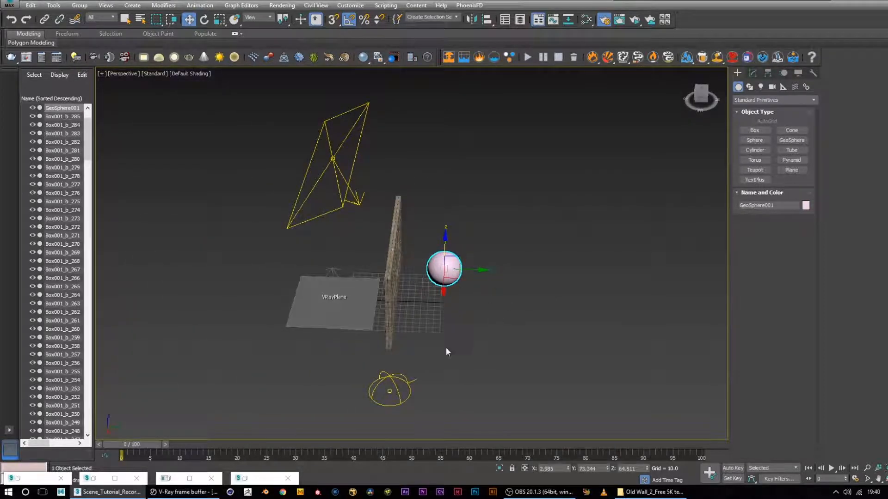
Step: Enable Auto Key and animate the sphere along Y through the brick wall to about 4.9 at frame 18
left_click(736, 468)
left_click_drag(127, 440, 148, 444)
left_click_drag(224, 440, 235, 442)
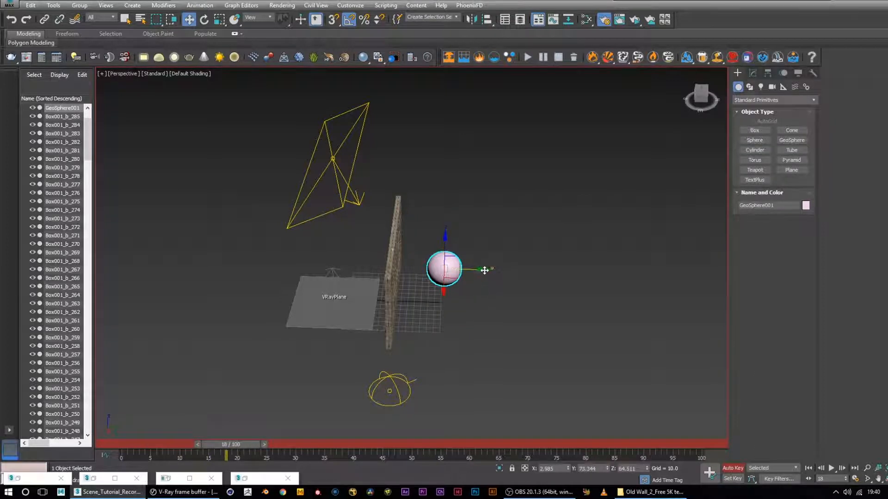
left_click_drag(484, 271, 438, 274)
mouse_move(438, 275)
middle_mouse_down("alt")
mouse_move(480, 264)
mouse_move(550, 266)
mouse_move(550, 278)
mouse_move(418, 296)
mouse_move(424, 277)
middle_mouse_up("alt")
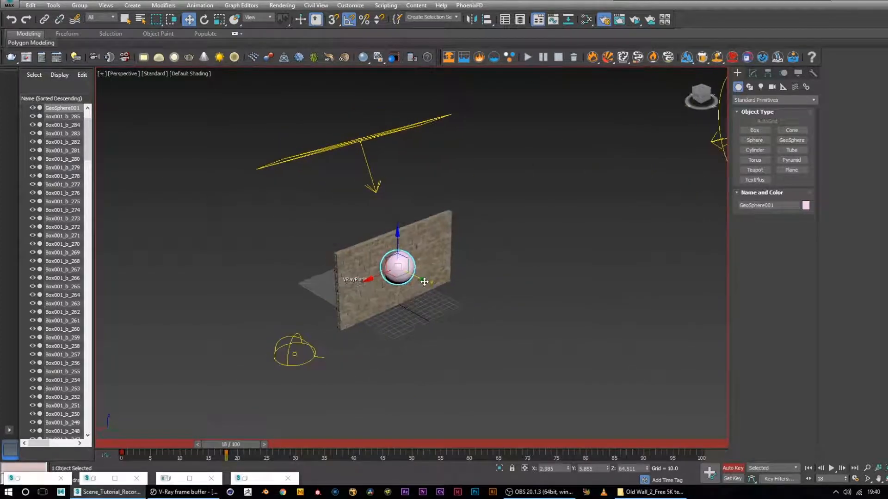
left_click_drag(424, 282, 431, 297)
middle_click_drag(431, 297, 498, 291, "alt")
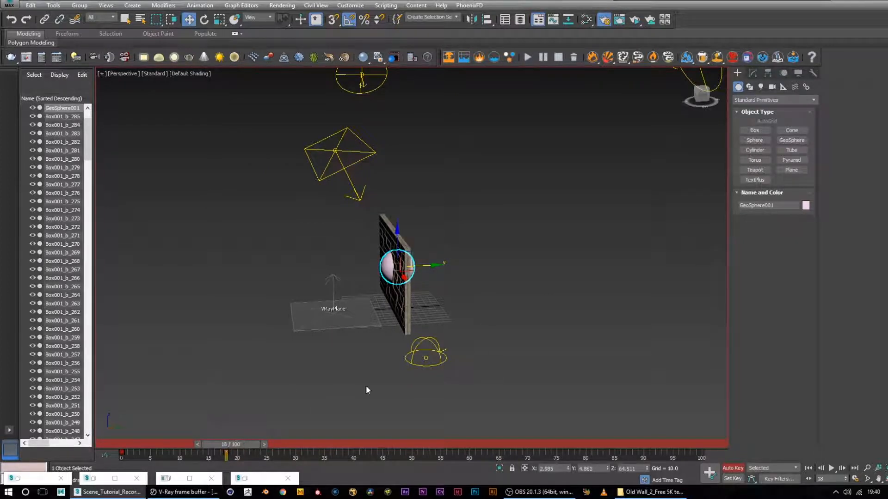
Step: At frame 30, animate the sphere back out of the wall to about Y 107 and turn off Auto Key
left_click_drag(230, 447, 312, 449)
left_click_drag(432, 267, 500, 262)
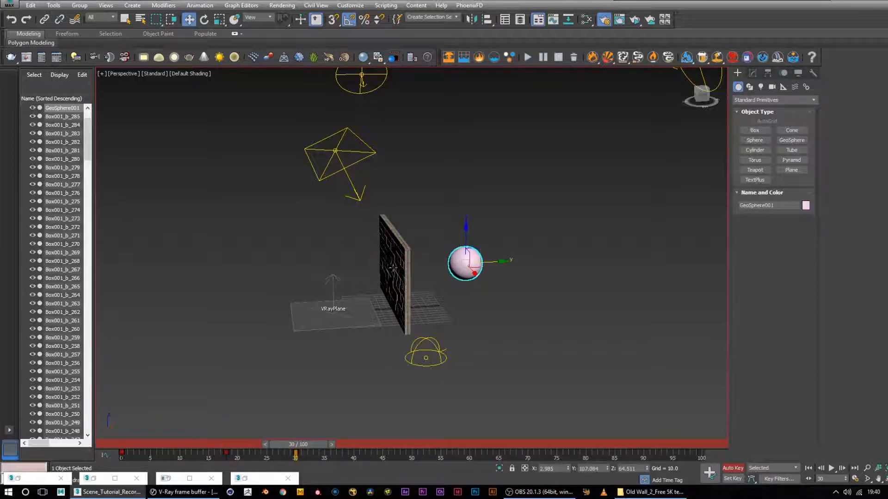
left_click(764, 469)
left_click(734, 469)
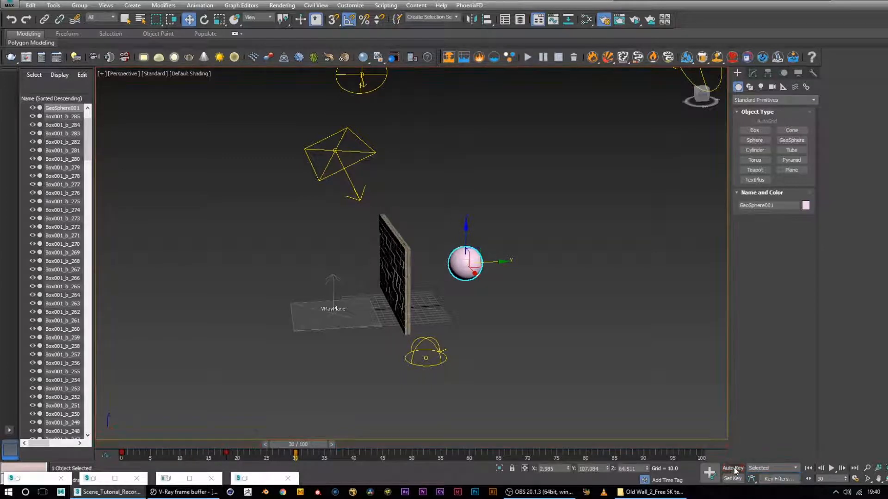
Step: Play back the sphere's animation and retime its impact key to frame 16 and its return key to frame 27
left_click(832, 468)
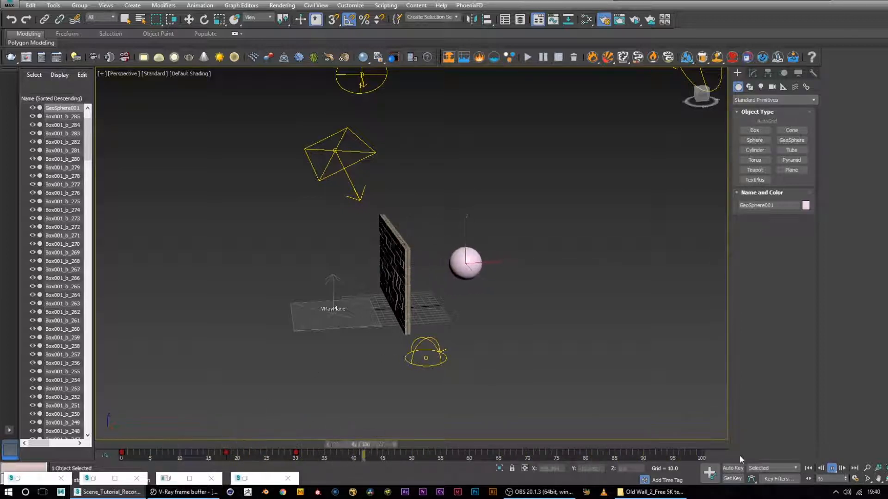
left_click(832, 469)
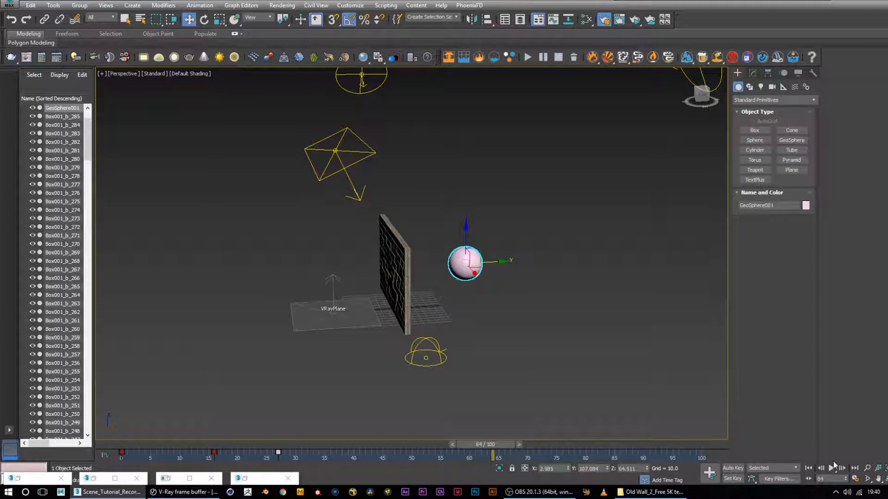
left_click(832, 468)
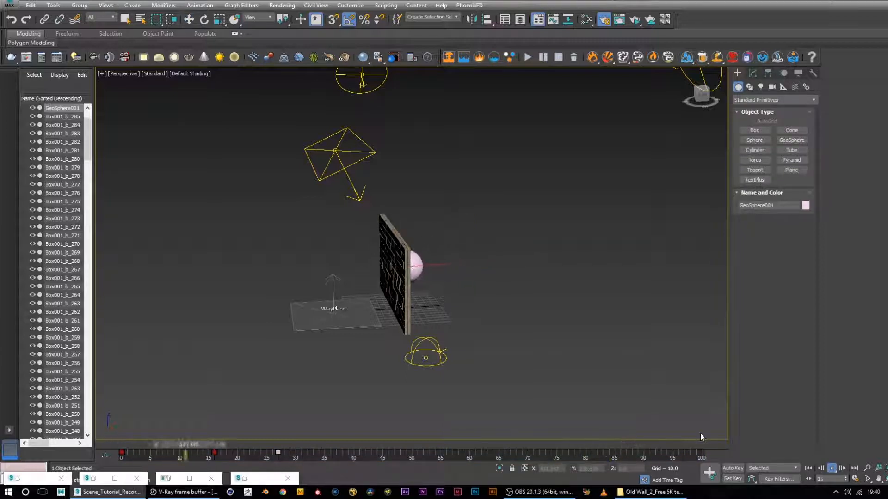
middle_click_drag(481, 336, 458, 303, "alt")
scroll(458, 303, "up", 2)
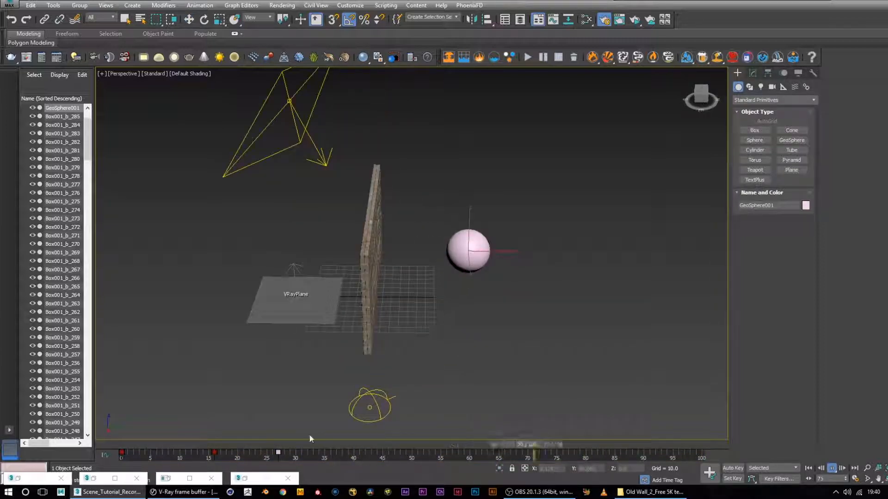
left_click(832, 468)
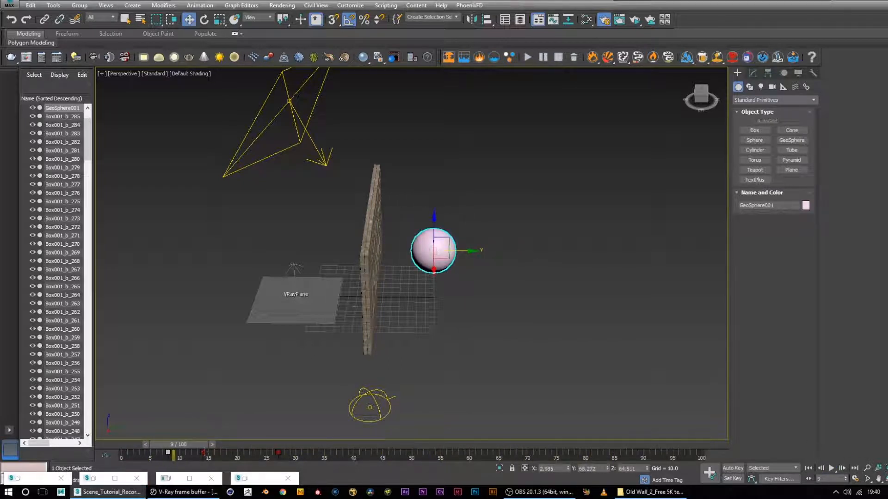
Step: Retime the sphere's three position keys to frames 8, 20 and 36, checking the timing in playback
left_click_drag(204, 453, 232, 453)
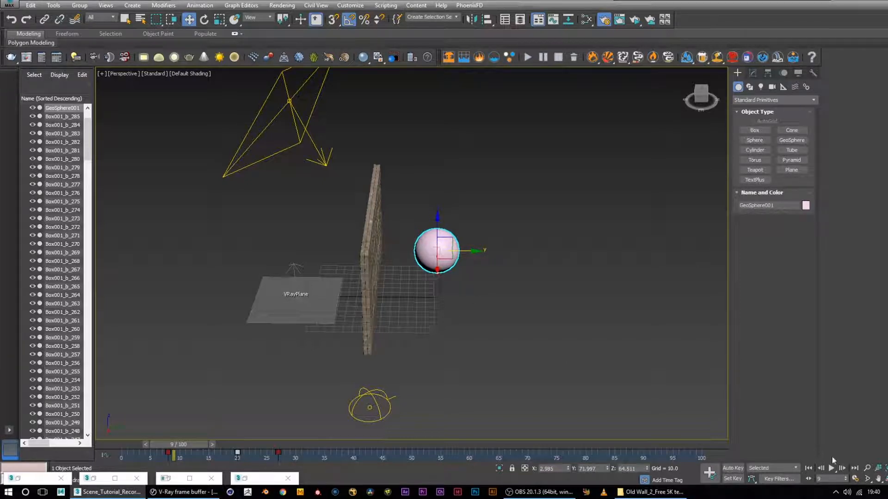
left_click(832, 468)
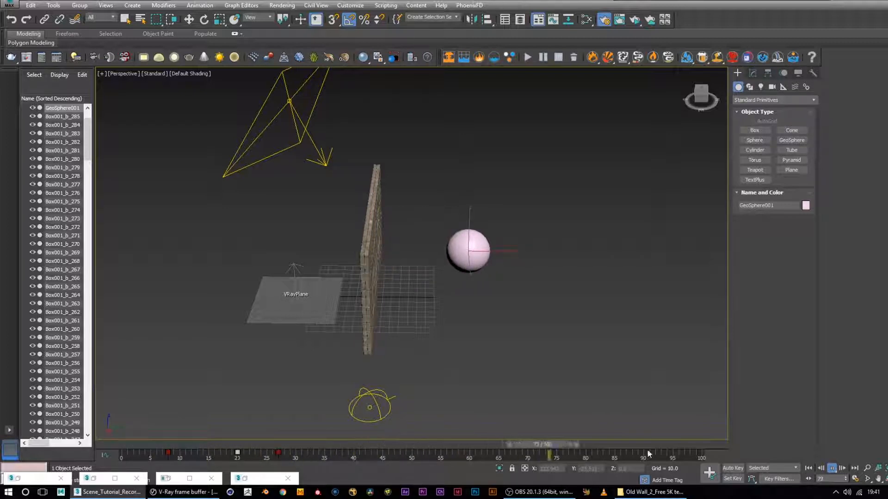
left_click(832, 469)
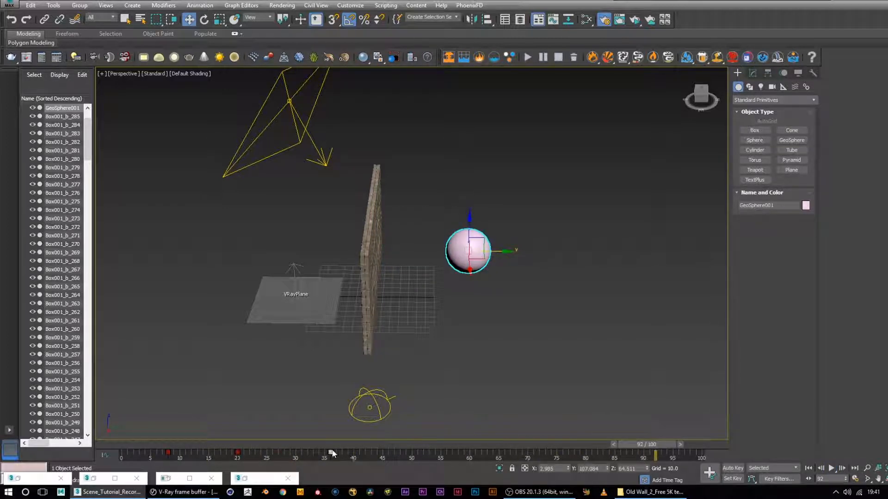
left_click(831, 468)
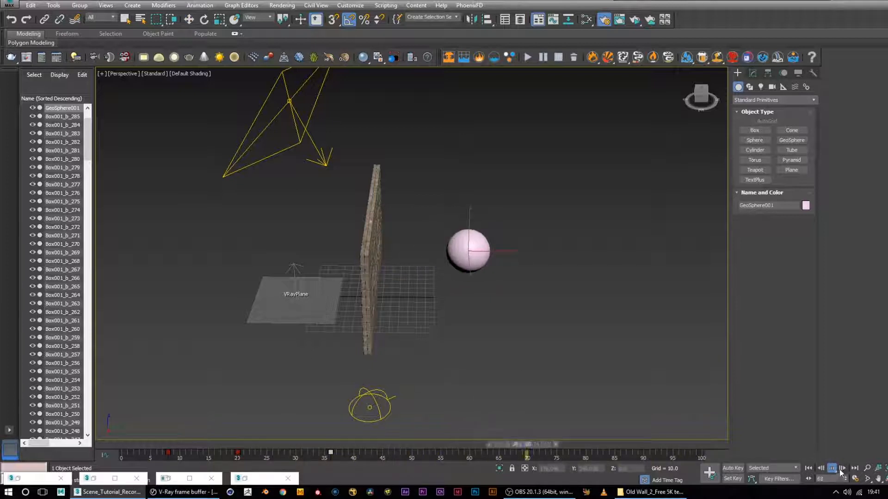
left_click(831, 468)
Step: Examine the brick wall and the sphere from the front, back and side, including a closer view of the bricks
middle_click_drag(578, 300, 589, 318, "alt")
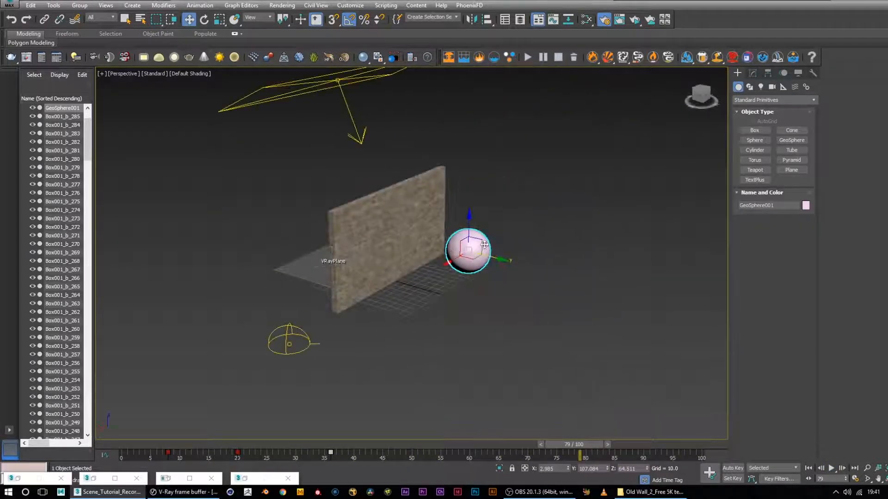
middle_click_drag(460, 269, 507, 292, "alt")
middle_click_drag(417, 320, 524, 356, "alt")
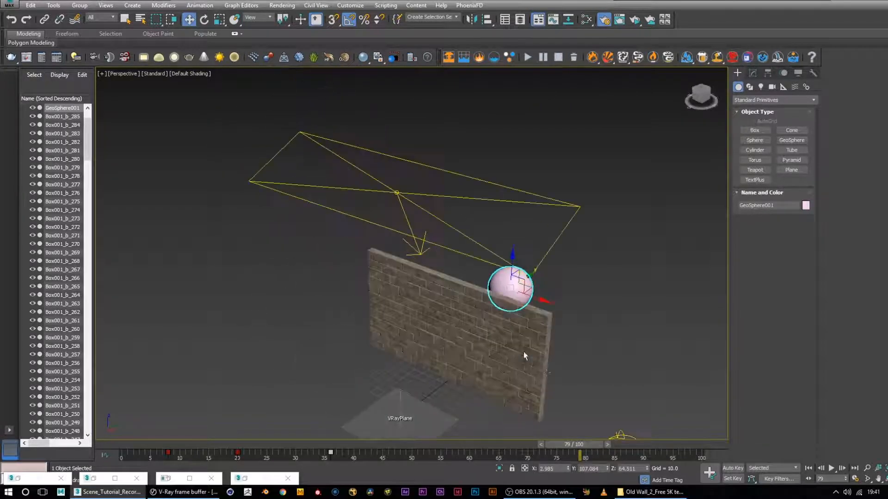
middle_click_drag(593, 362, 554, 269)
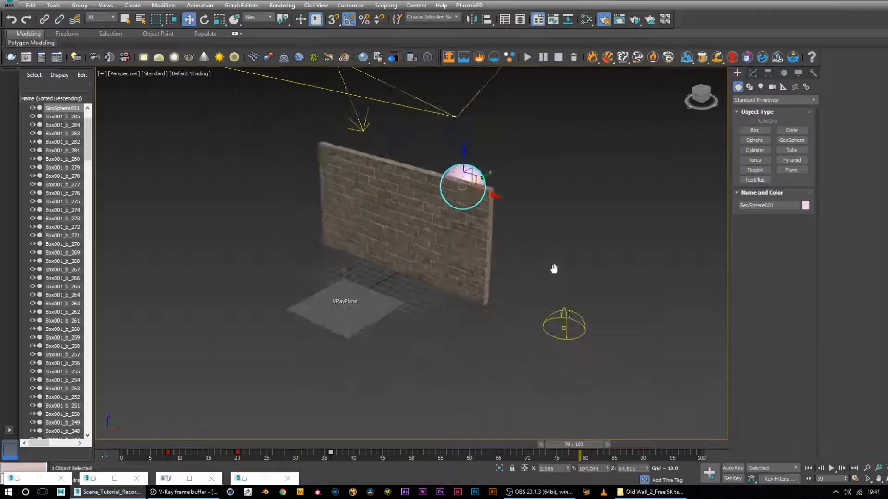
middle_click_drag(540, 298, 509, 337, "alt")
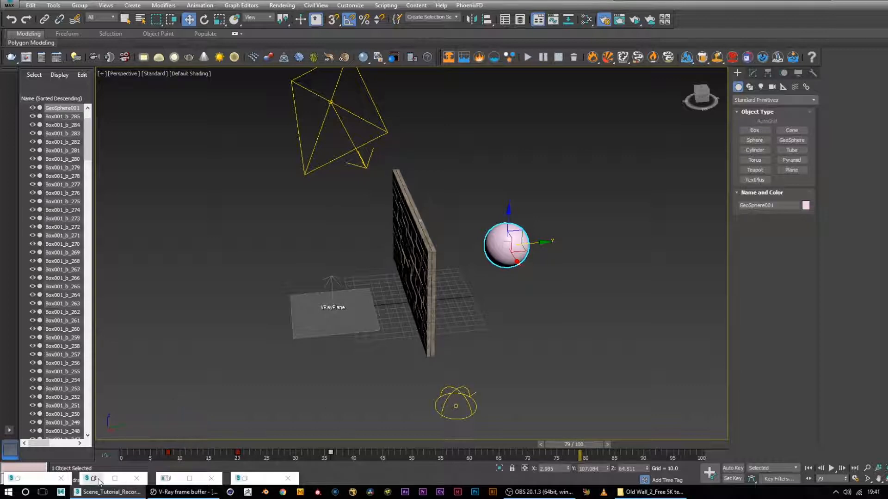
middle_click_drag(319, 313, 488, 314, "alt")
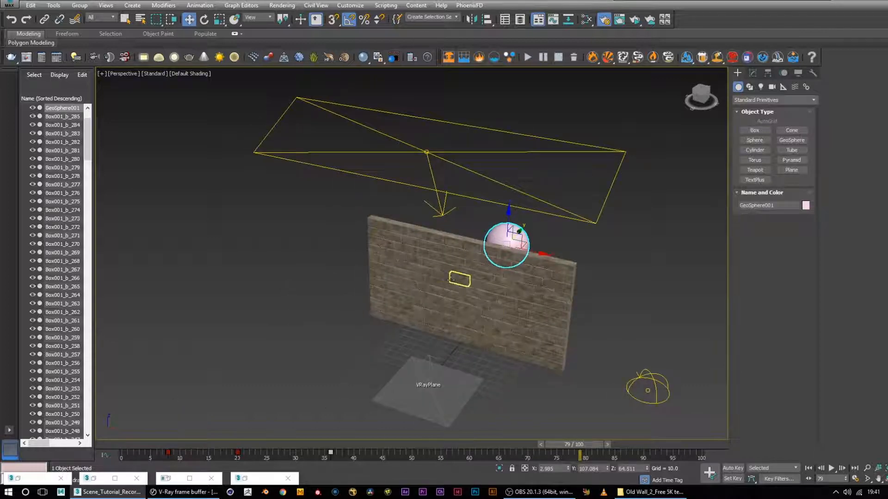
scroll(453, 276, "up", 3)
middle_click_drag(456, 275, 387, 285, "alt")
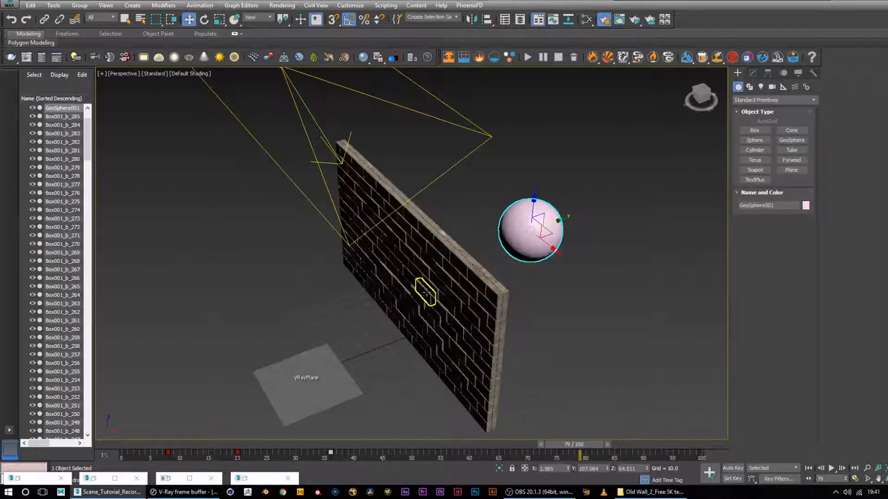
middle_click_drag(376, 311, 542, 310, "alt")
middle_click_drag(619, 318, 464, 303)
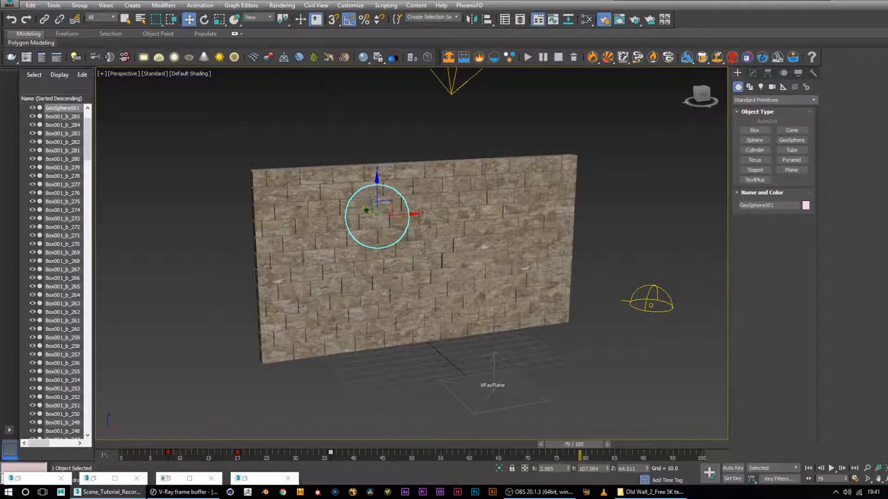
middle_click_drag(562, 344, 452, 321, "alt")
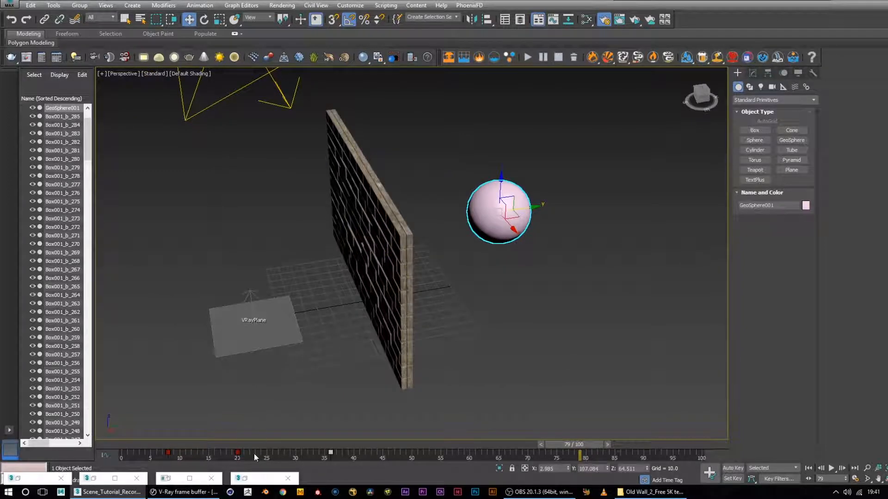
Step: Close the minimized Slate Material Editor and restore the RayFire floater
left_click(113, 479)
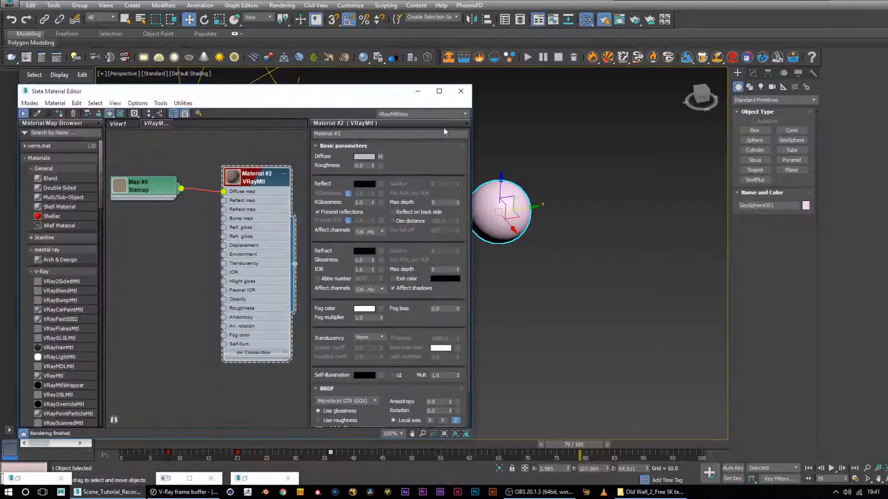
left_click(461, 91)
right_click(249, 480)
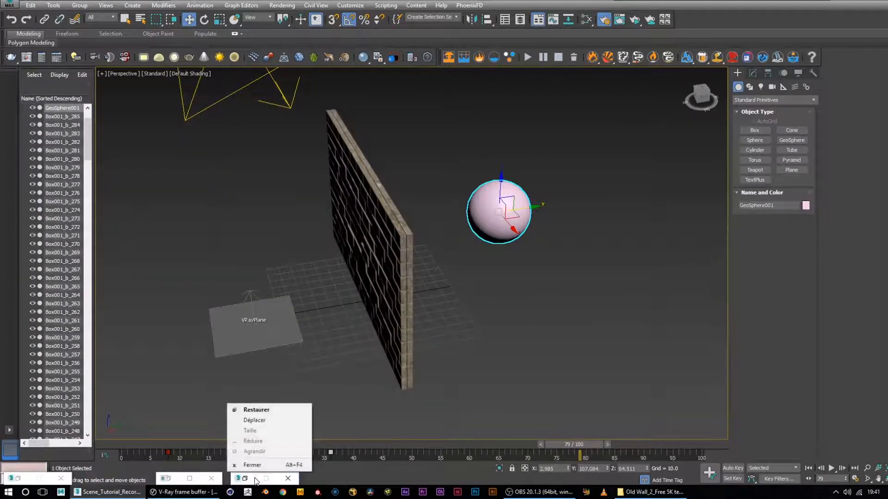
left_click(244, 480)
Step: Go to frame 19 and add the two bricks along the sphere's lower edge to the selection
middle_click_drag(365, 293, 498, 284, "alt")
scroll(498, 285, "up", 4)
scroll(451, 286, "down", 2)
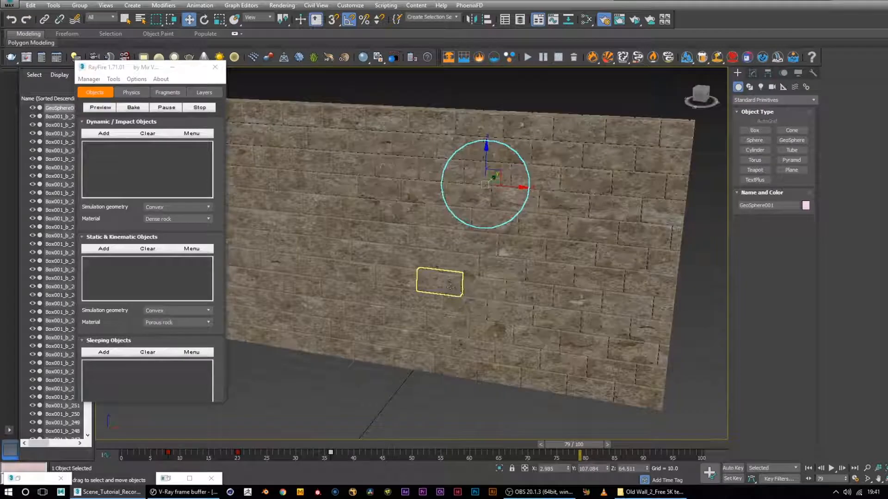
left_click_drag(555, 445, 233, 450)
key("w")
middle_click_drag(356, 307, 375, 295, "alt")
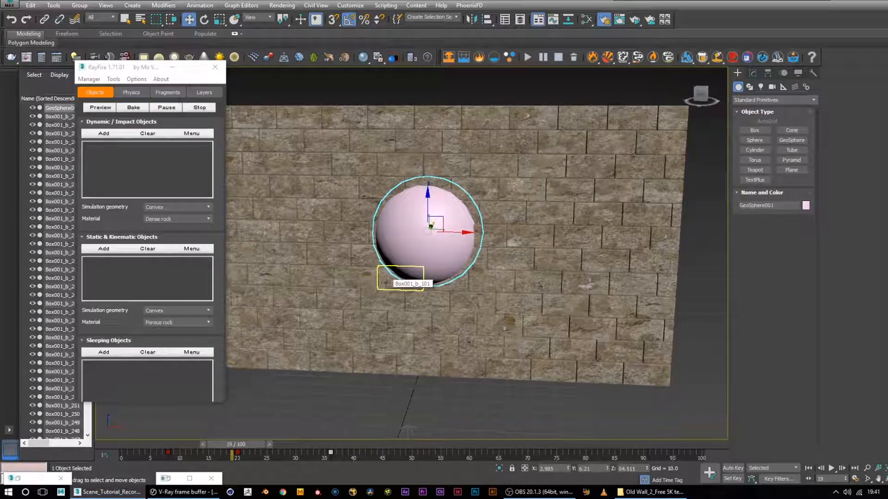
left_click(385, 283, "ctrl")
left_click(445, 280, "ctrl")
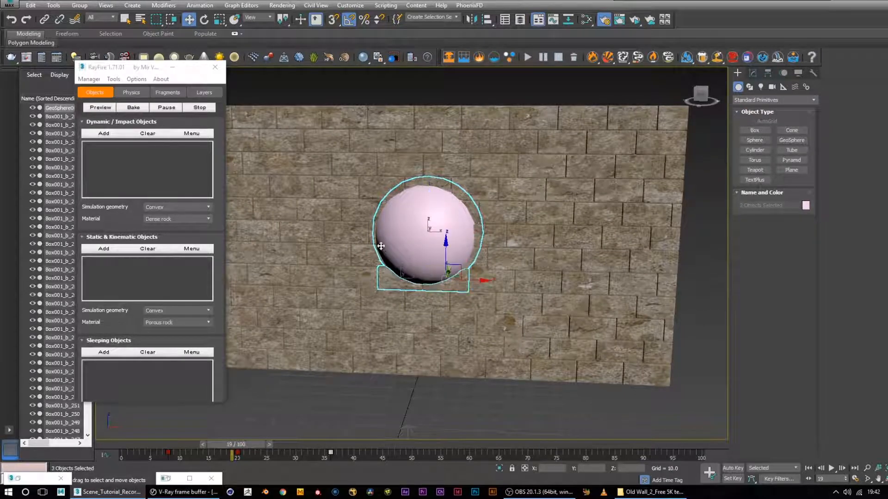
Step: At frame 10, add the bricks around and inside the sphere's outline on the wall's far layer to the selection
left_click_drag(235, 444, 190, 446)
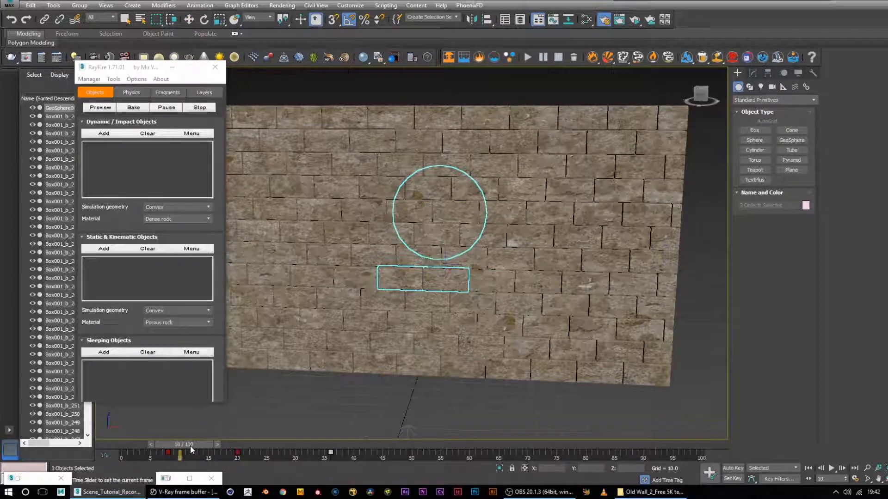
left_click(482, 239, "ctrl")
left_click(462, 258, "ctrl")
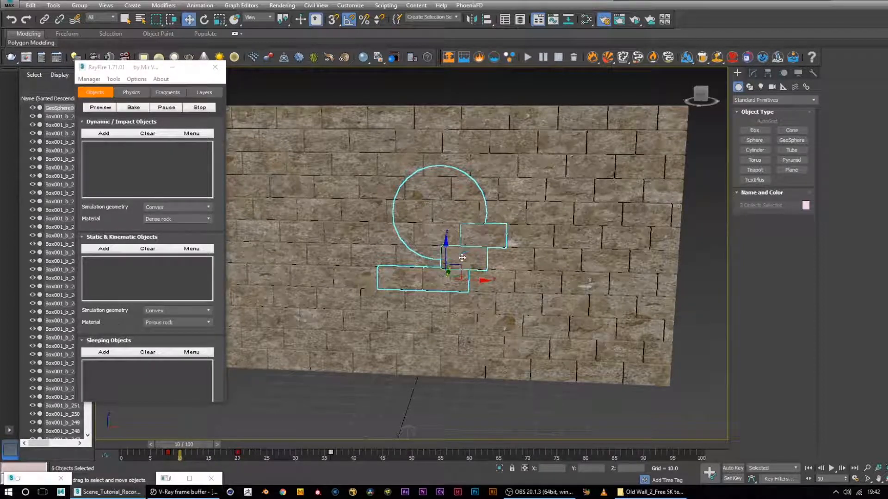
left_click(391, 232, "ctrl")
left_click(365, 210, "ctrl")
left_click(381, 187, "ctrl")
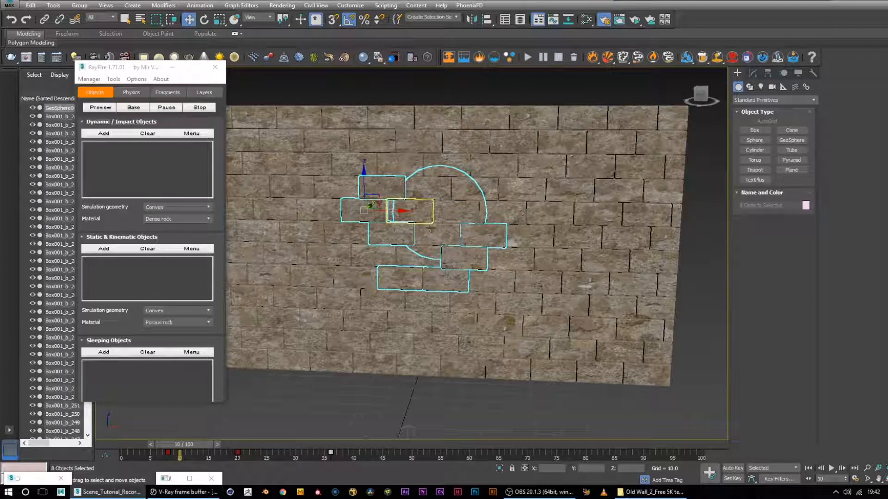
left_click(427, 256, "ctrl")
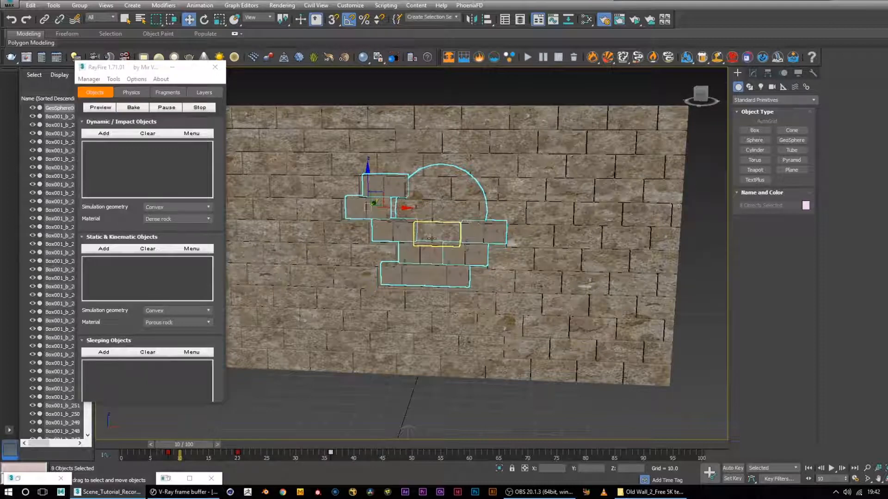
left_click(410, 210, "ctrl")
left_click(455, 212, "ctrl")
left_click(435, 188, "ctrl")
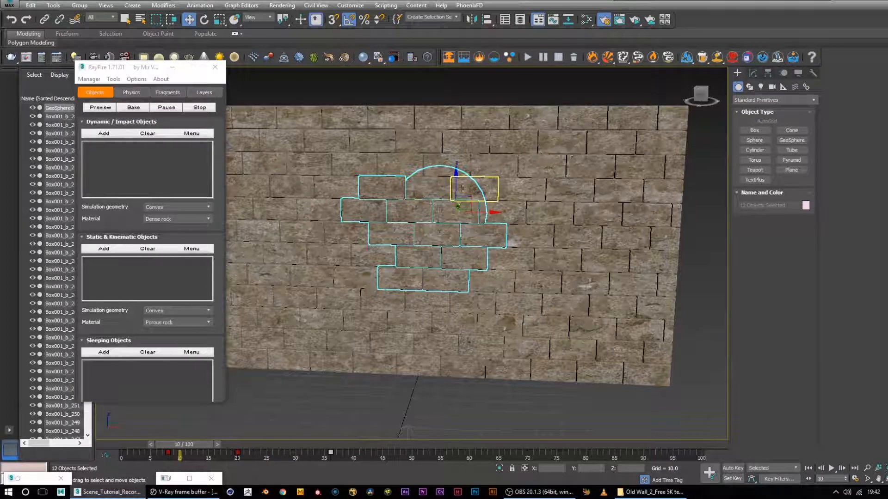
left_click(436, 187, "ctrl")
Step: Extend the selection with the bricks of the impact area on the side of the wall facing the sphere
middle_click_drag(559, 260, 455, 270, "alt")
left_click(365, 254, "ctrl")
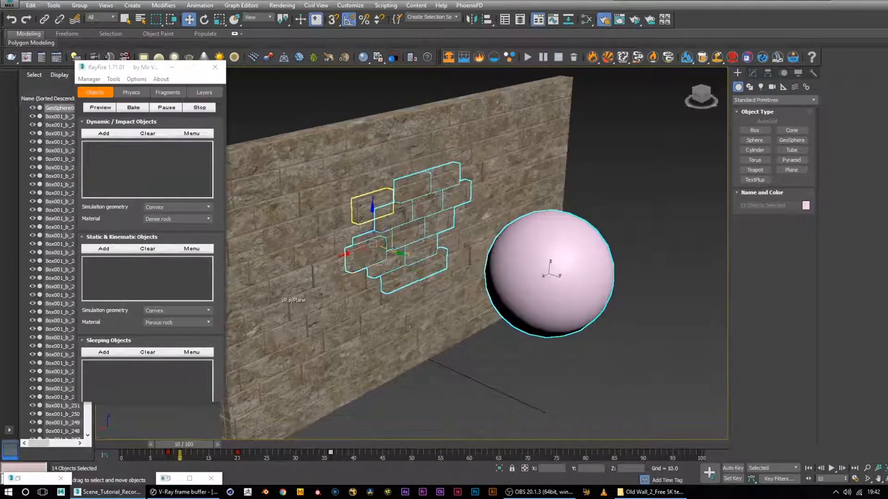
left_click(361, 218, "ctrl")
left_click(396, 217, "ctrl")
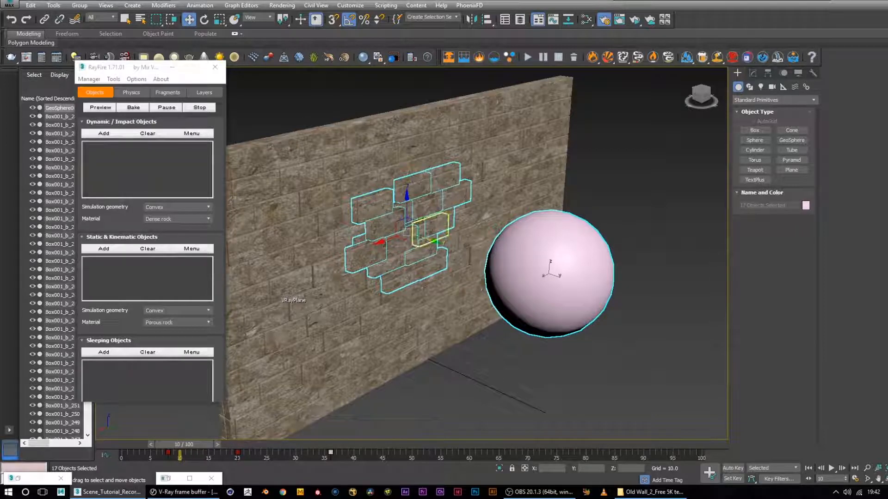
left_click(421, 256, "ctrl")
left_click(396, 290, "ctrl")
left_click(426, 275, "ctrl")
left_click(469, 235, "ctrl")
left_click(395, 178, "ctrl")
left_click(449, 203, "ctrl")
left_click(345, 234, "ctrl")
left_click(407, 255, "ctrl")
Step: Add the last bricks at the edges of the impact patch and load the selection into RayFire's Dynamic / Impact Objects list
middle_click_drag(407, 256, 539, 203, "alt")
left_click(388, 169, "ctrl")
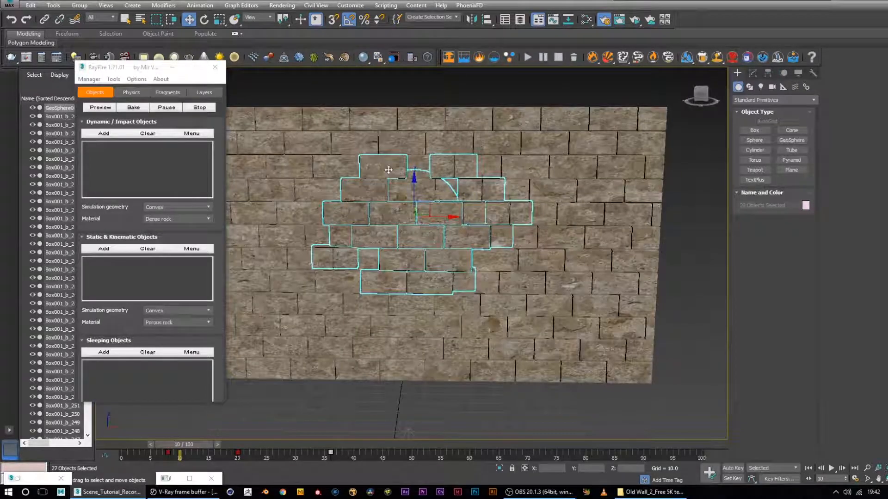
left_click(422, 303, "ctrl")
middle_click_drag(514, 282, 428, 277, "alt")
left_click(358, 253, "ctrl")
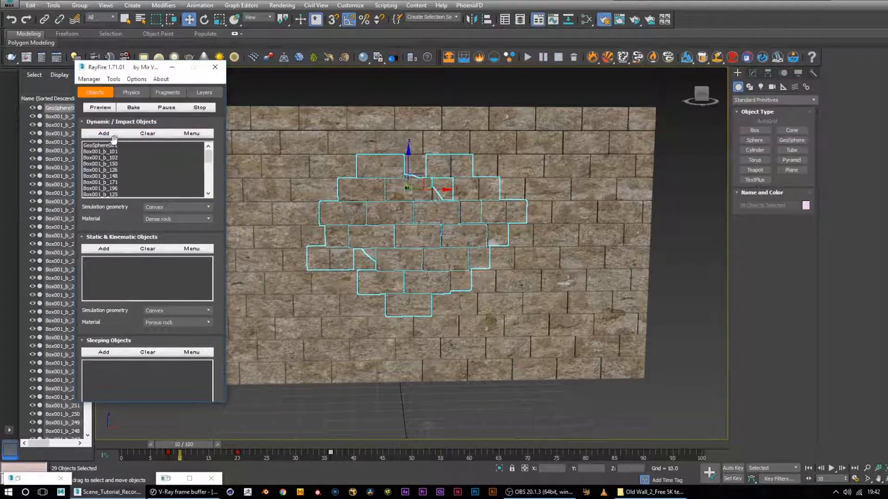
Step: Try to remove GeoSphere001 from the Dynamic / Impact Objects list, and undo the deletion
middle_click_drag(489, 169, 437, 203, "alt")
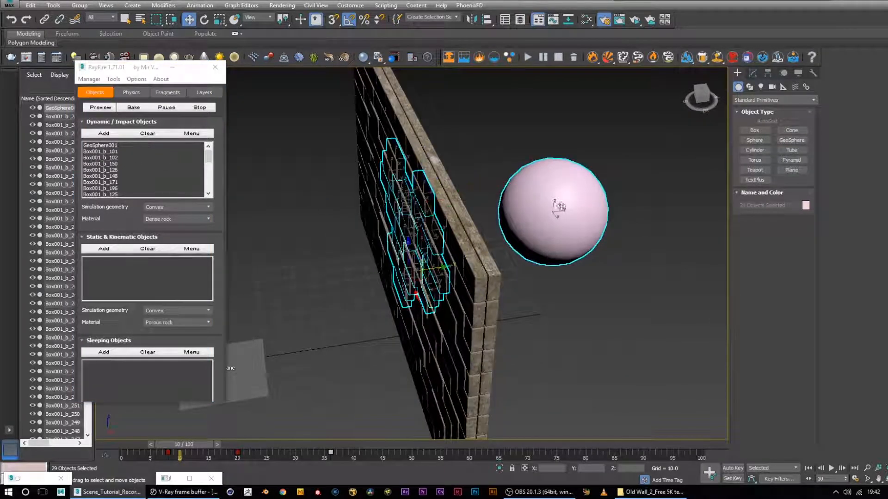
left_click(114, 145)
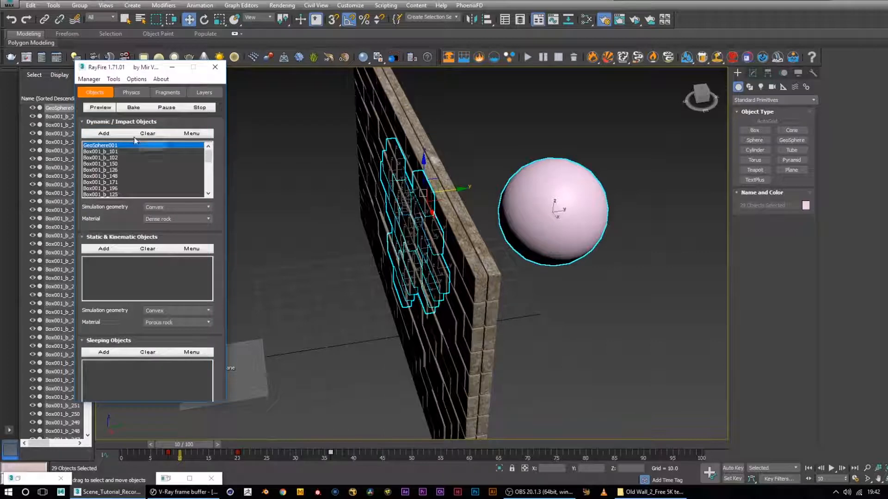
left_click(192, 133)
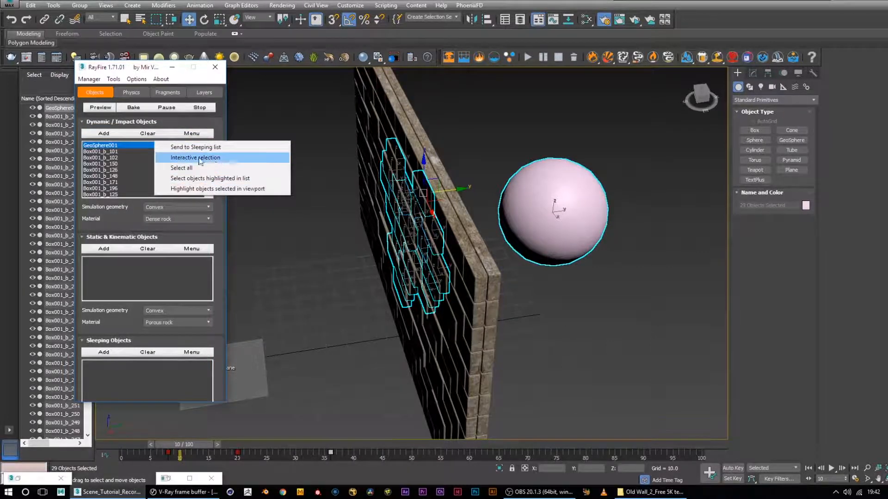
left_click(111, 148)
key("Delete")
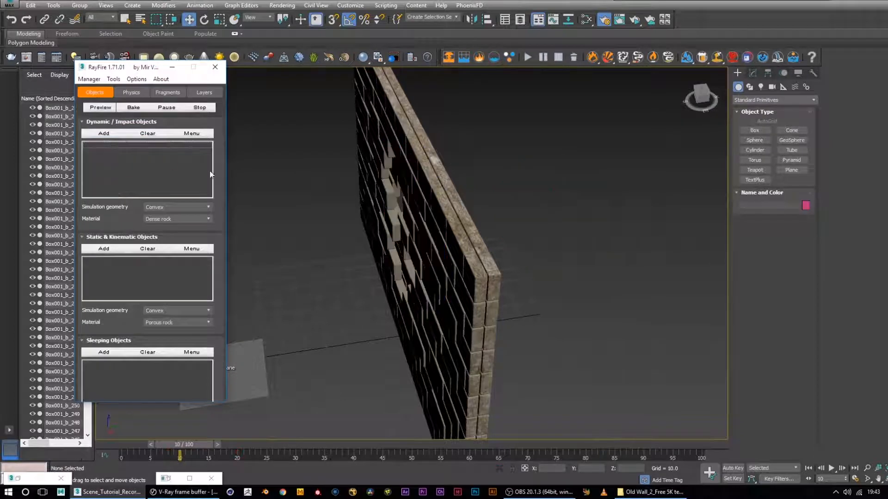
key("ctrl+z")
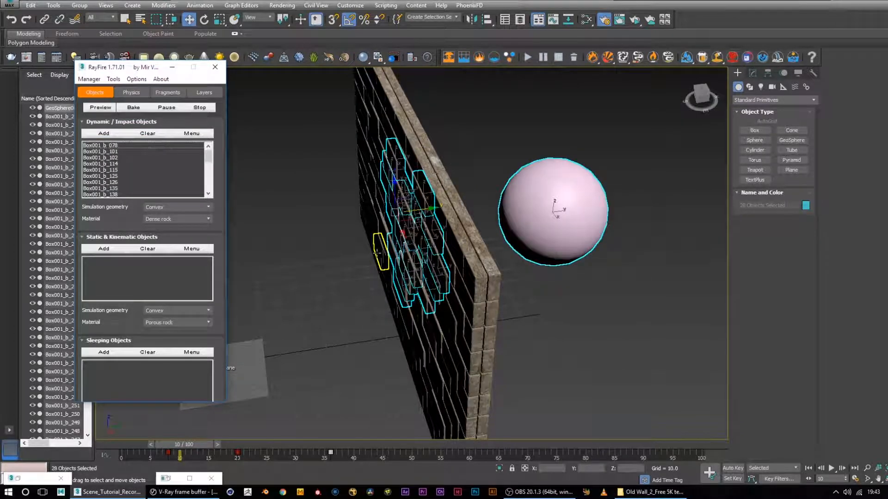
Step: Clear the Dynamic / Impact Objects list and refill it with only the selected bricks, leaving out the sphere
middle_click_drag(311, 222, 325, 235, "alt")
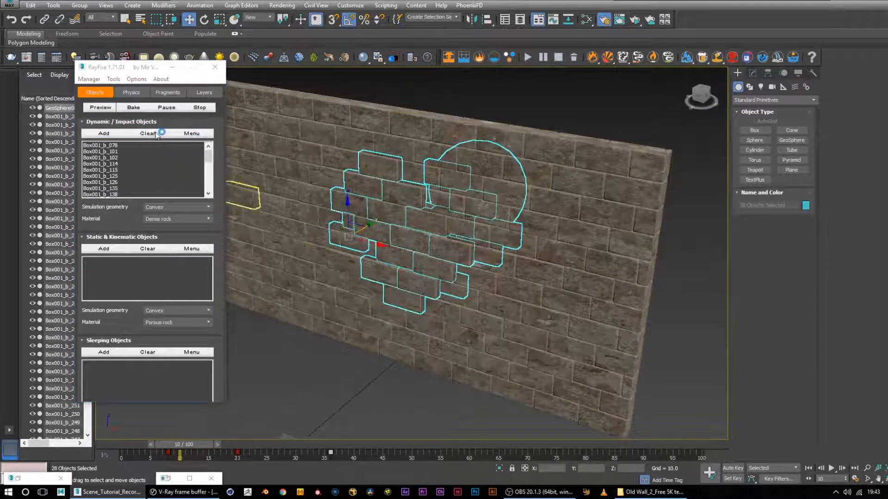
left_click(159, 133)
scroll(416, 213, "down", 5)
middle_click_drag(499, 237, 477, 259, "alt")
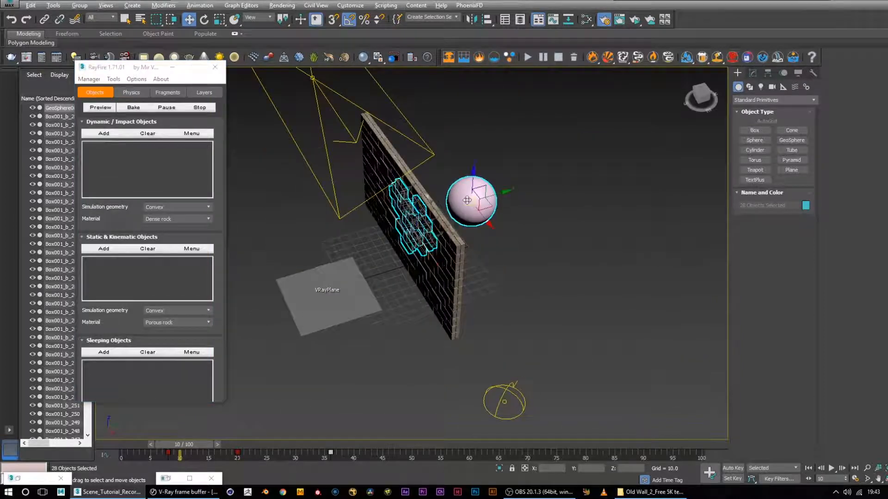
left_click(467, 200, "alt")
middle_click_drag(298, 242, 317, 237, "alt")
left_click(104, 133)
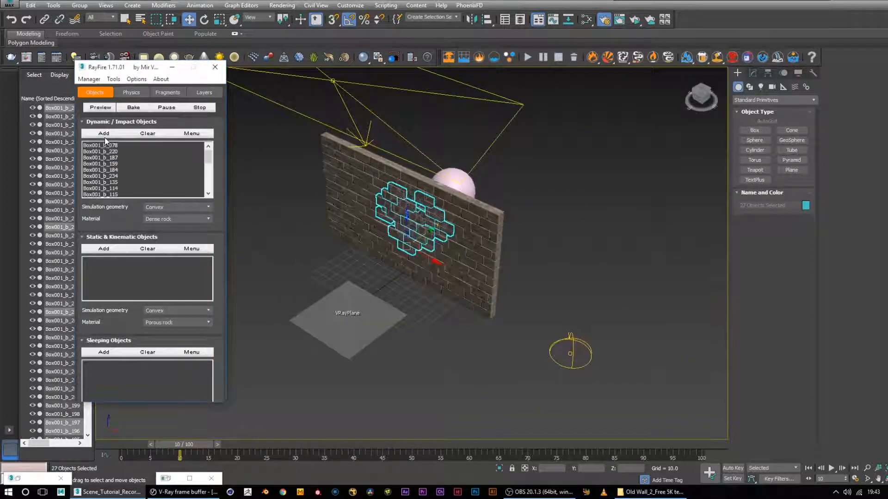
Step: Open RayFire's fragmentation options for the selected bricks and choose the Voronoi - Irregular fragmentation type
scroll(207, 163, "down", 2)
scroll(198, 165, "up", 2)
left_click(168, 92)
middle_click_drag(345, 251, 352, 244, "alt")
scroll(223, 194, "up", 2)
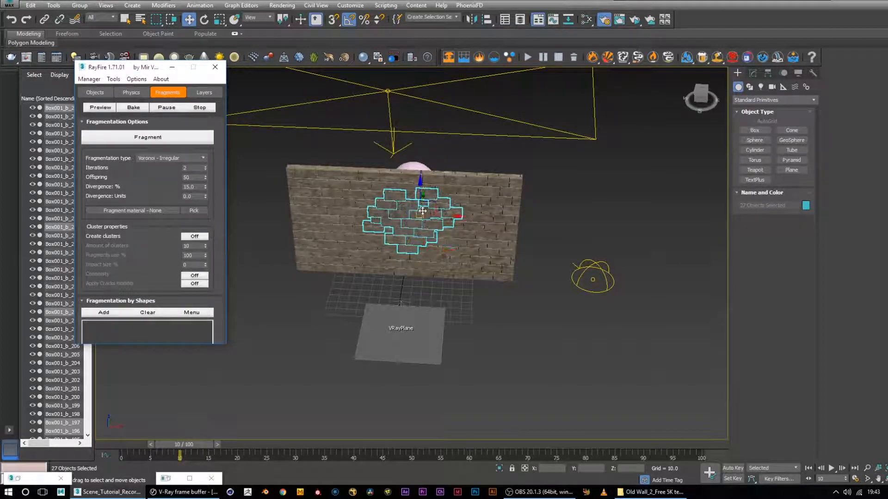
scroll(398, 203, "up", 3)
middle_click_drag(456, 265, 451, 262, "alt")
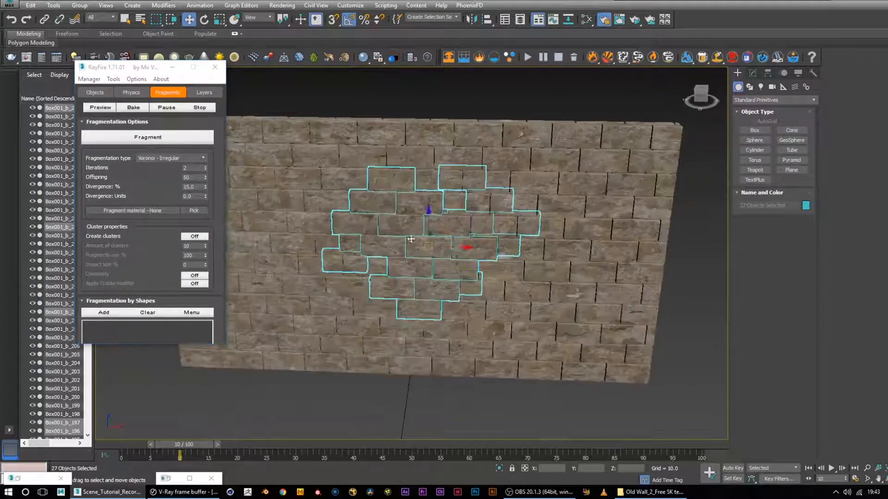
left_click(188, 159)
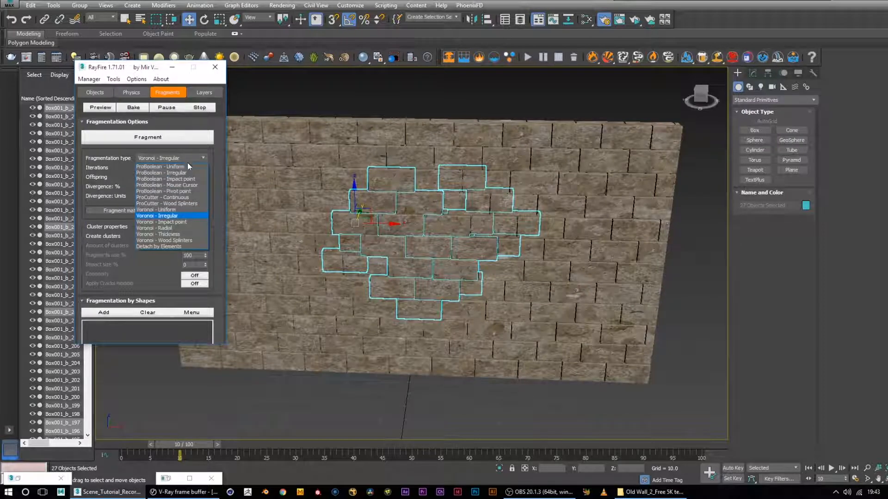
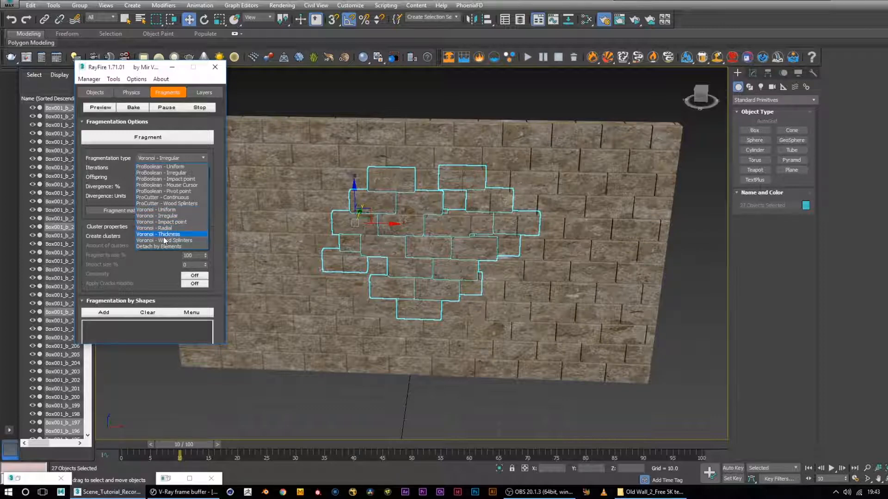
left_click(176, 216)
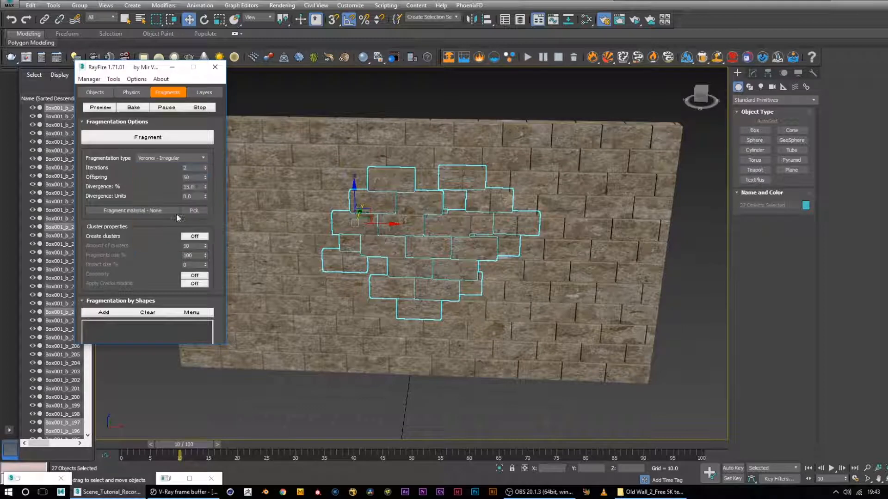
Step: Keep Iterations at 2 and fragment the selected bricks
left_click(193, 169)
left_click(193, 170)
middle_click_drag(442, 223, 401, 262, "alt")
scroll(401, 249, "down", 5)
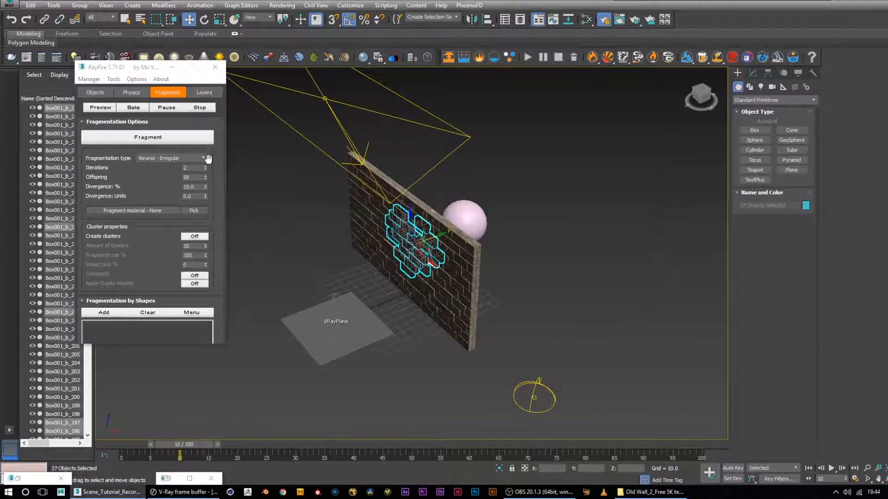
left_click(157, 138)
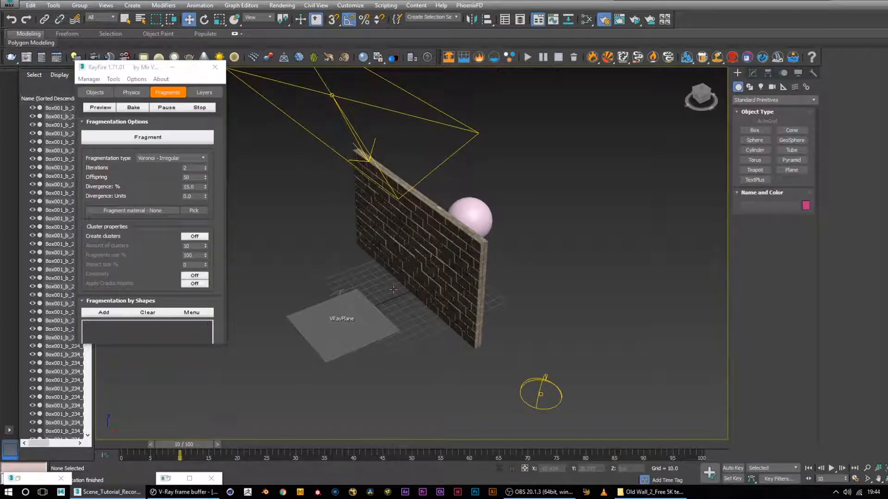
Step: Examine the fragmented bricks up close, temporarily selecting the whole wall to reveal the fragment outlines
middle_click_drag(402, 291, 437, 283, "alt")
scroll(475, 215, "up", 7)
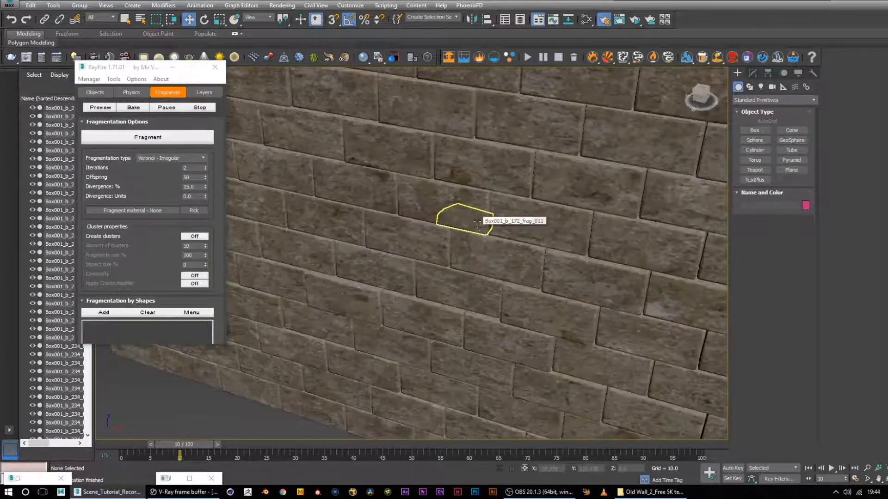
scroll(385, 272, "down", 3)
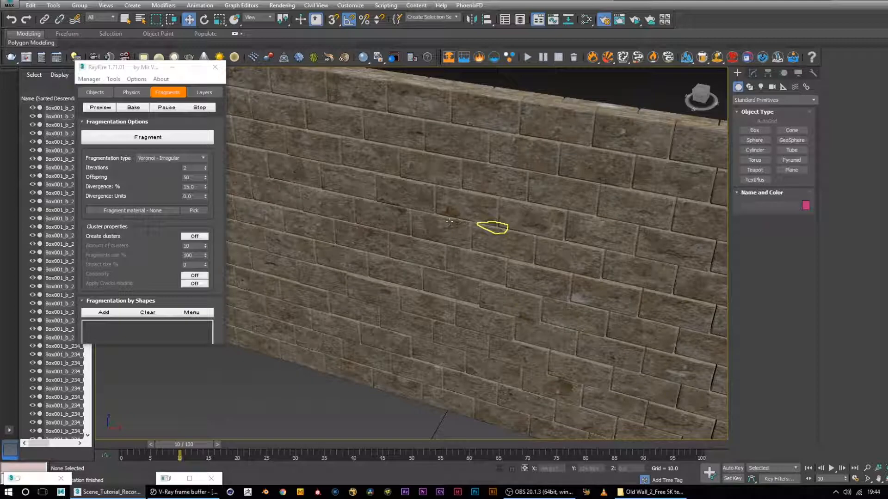
scroll(450, 185, "down", 5)
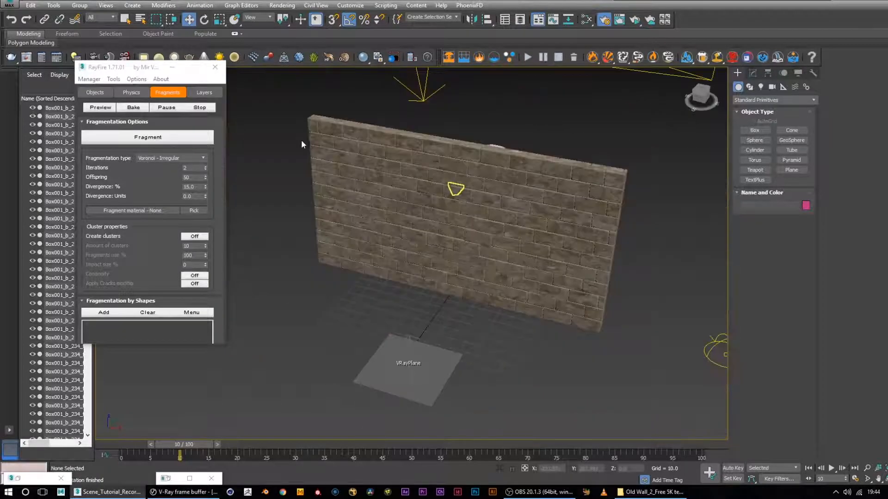
left_click_drag(630, 332, 654, 314)
middle_click_drag(653, 314, 660, 279, "alt")
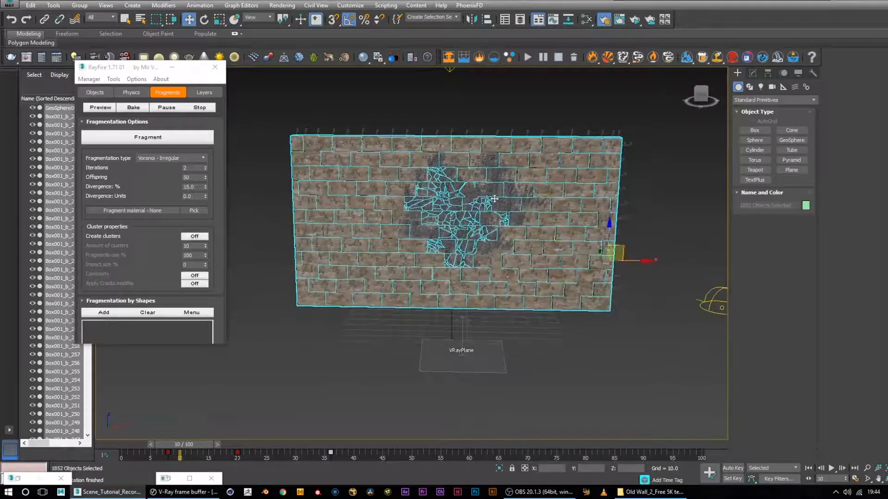
scroll(488, 198, "up", 4)
middle_click_drag(570, 258, 576, 279, "alt")
scroll(562, 258, "down", 5)
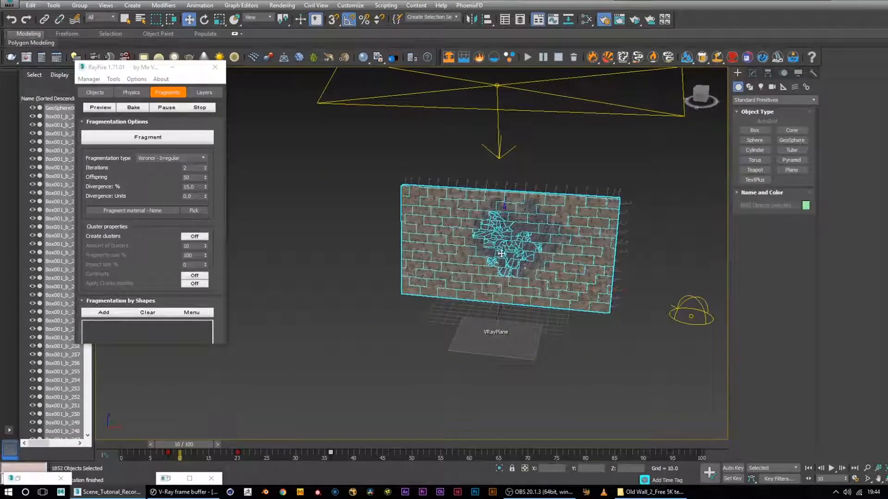
left_click(568, 311)
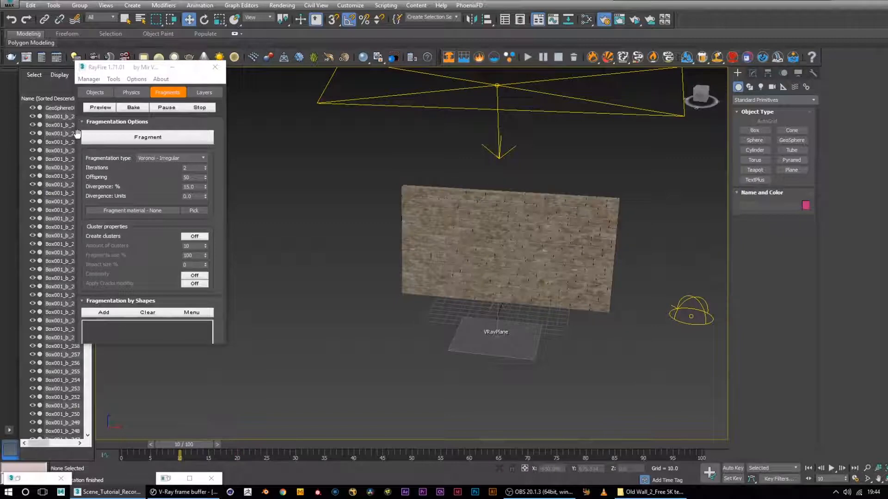
Step: Replace the Dynamic / Impact Objects with one intact brick and one large fragment from the impact area, and fragment both
left_click(486, 253)
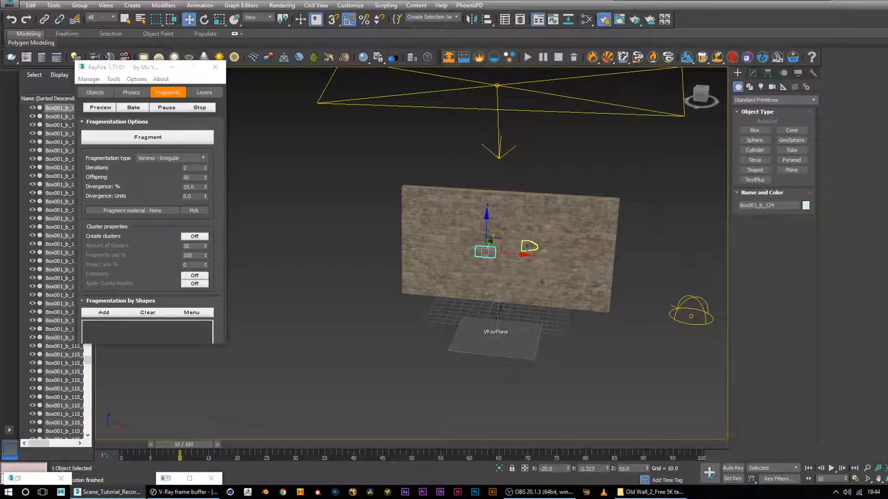
left_click(526, 246, "ctrl")
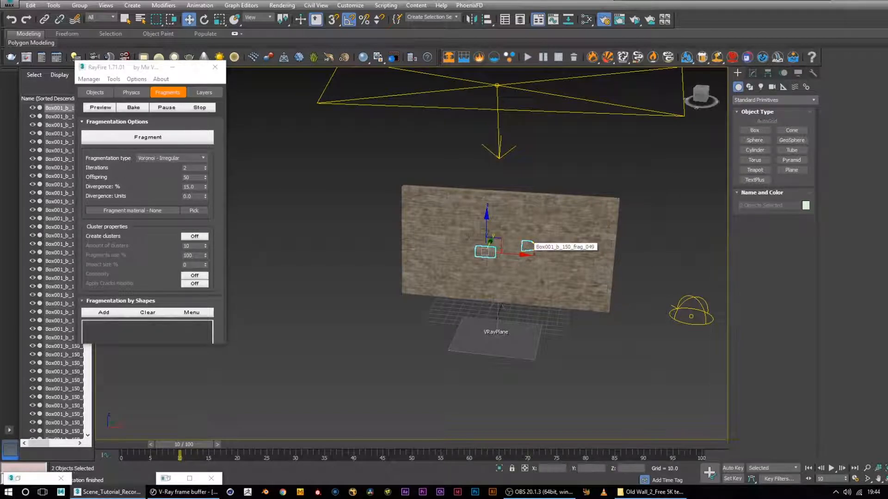
left_click(95, 93)
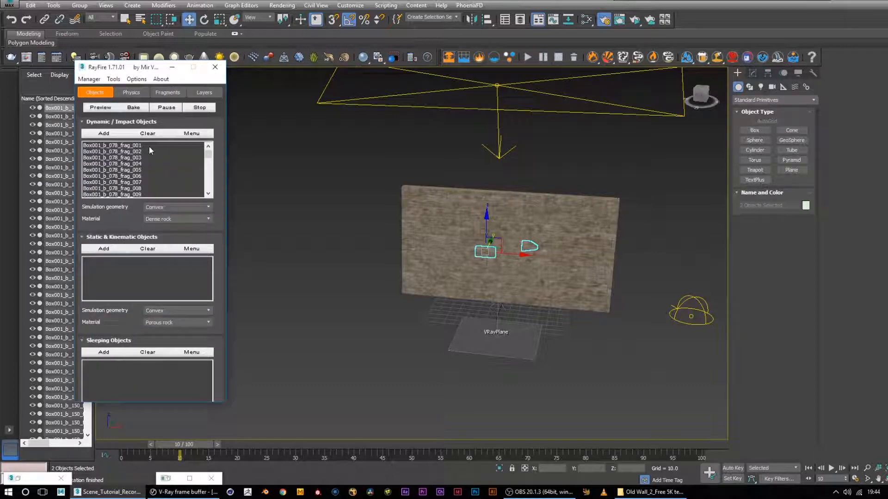
left_click(147, 133)
left_click(111, 134)
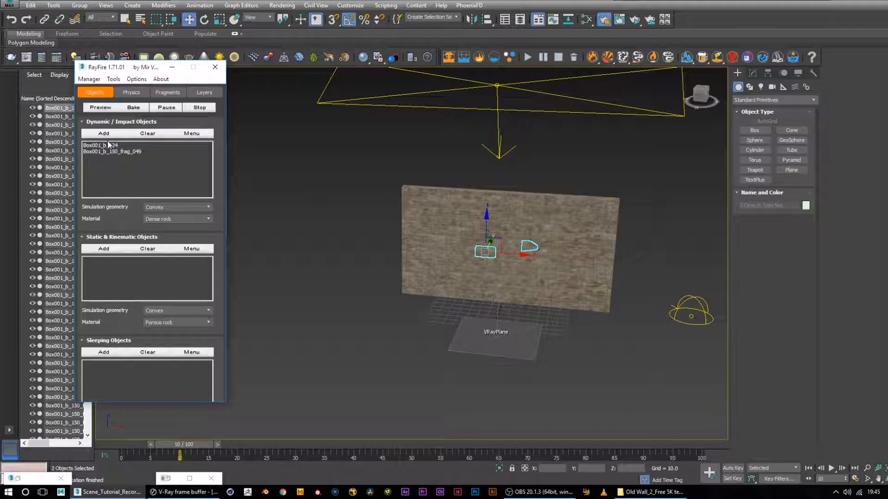
left_click(167, 92)
left_click(145, 136)
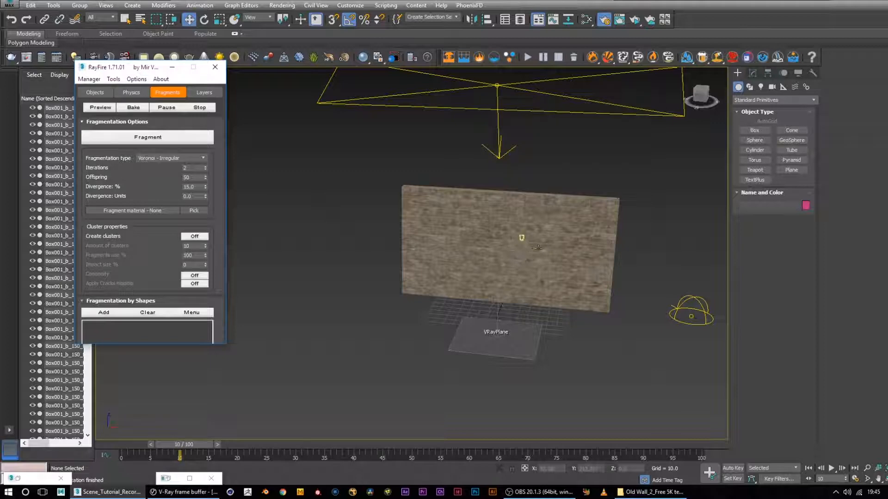
Step: Examine the wall's fragmented impact area from several angles and compare it with the sphere's position at frame 19
left_click_drag(371, 175, 637, 312)
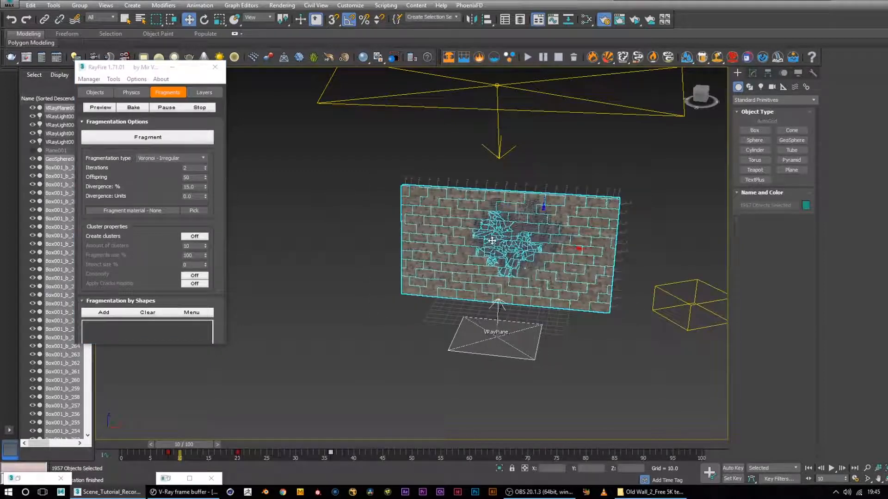
scroll(529, 245, "up", 4)
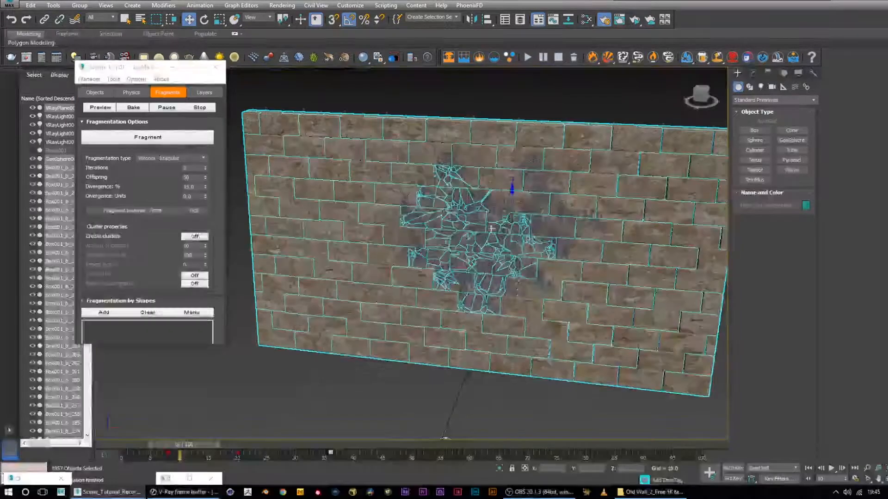
middle_click_drag(609, 254, 446, 287, "alt")
scroll(586, 283, "down", 5)
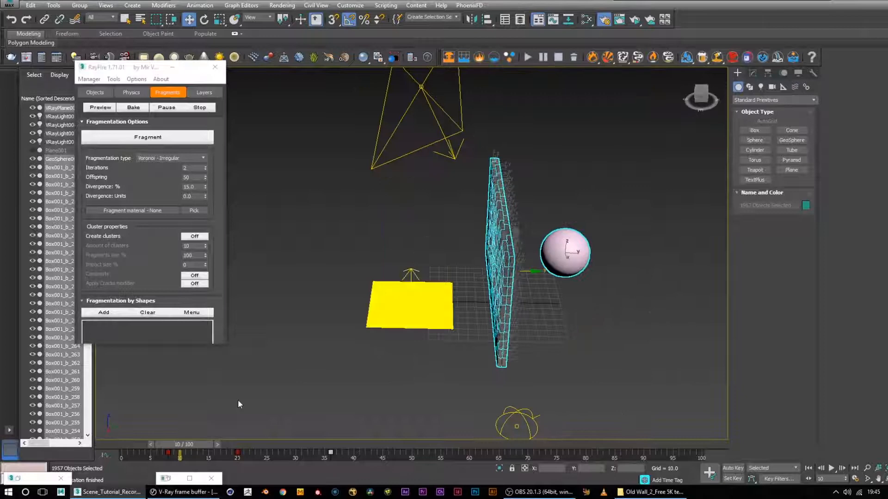
left_click_drag(185, 445, 237, 447)
middle_click_drag(415, 339, 469, 321, "alt")
scroll(508, 242, "up", 4)
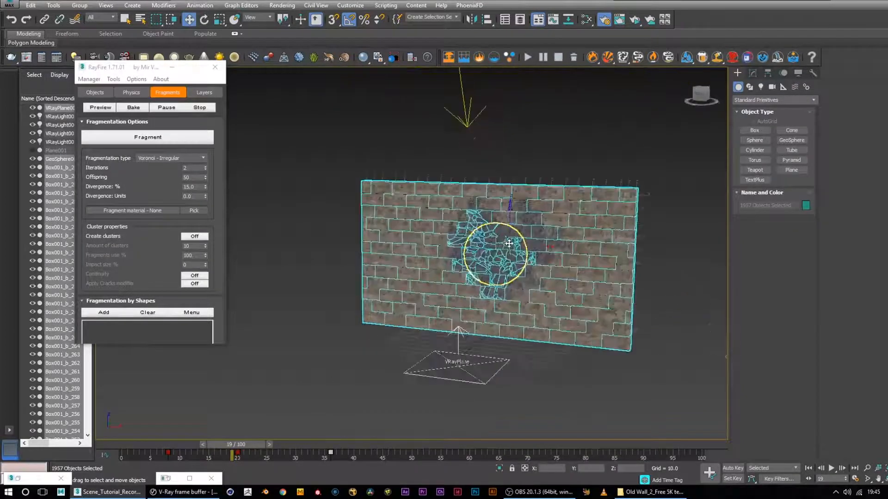
left_click(523, 120)
left_click(519, 222)
middle_click_drag(519, 222, 425, 212, "alt")
scroll(403, 187, "down", 2)
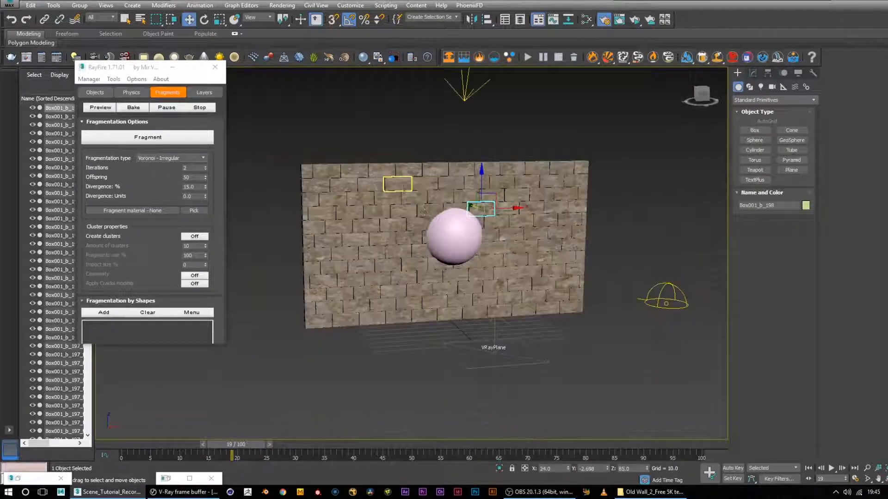
middle_click_drag(553, 317, 488, 314, "alt")
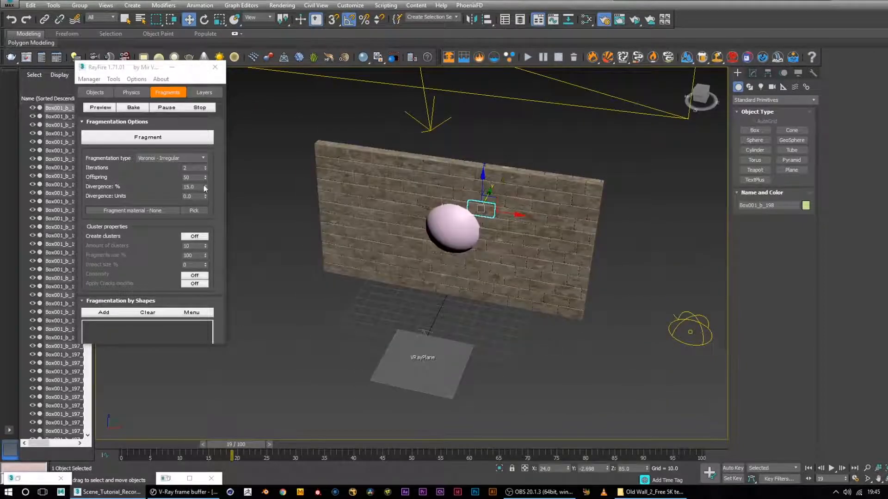
left_click(196, 211)
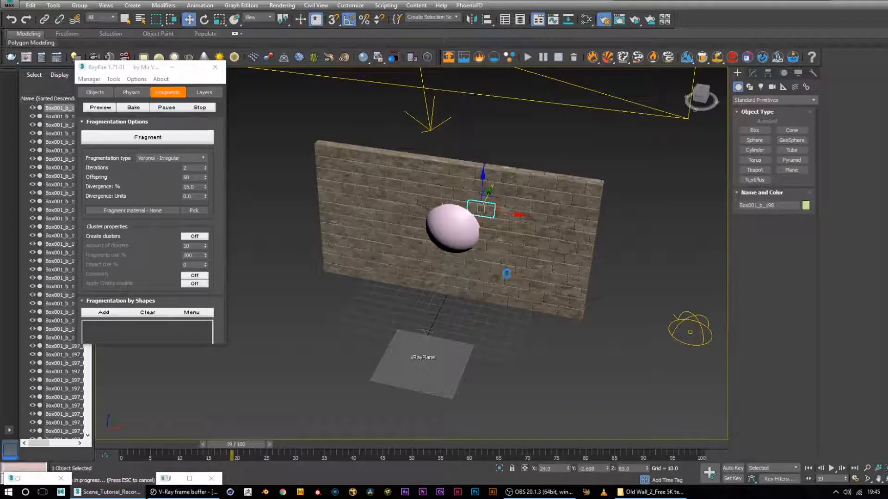
scroll(472, 266, "down", 3)
Step: Return the animation to frame 0 and clear RayFire's Dynamic / Impact Objects list
left_click_drag(236, 445, 140, 446)
key("w")
middle_click_drag(562, 323, 468, 298, "alt")
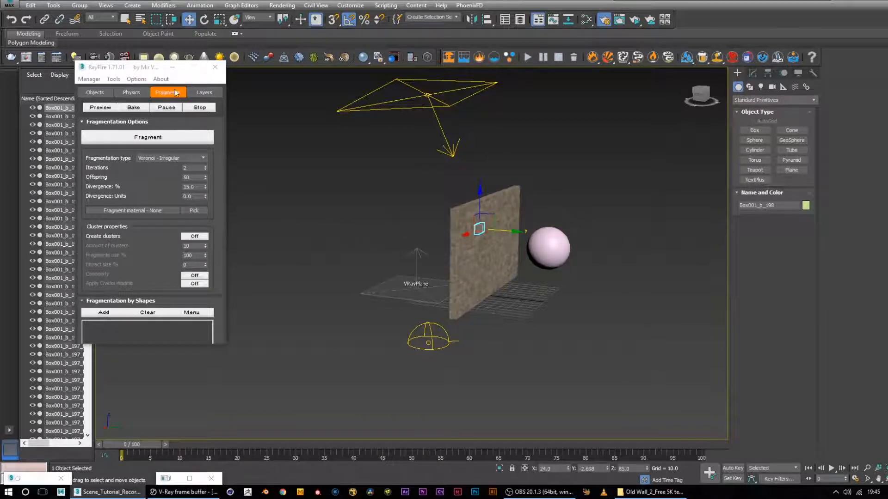
left_click(95, 92)
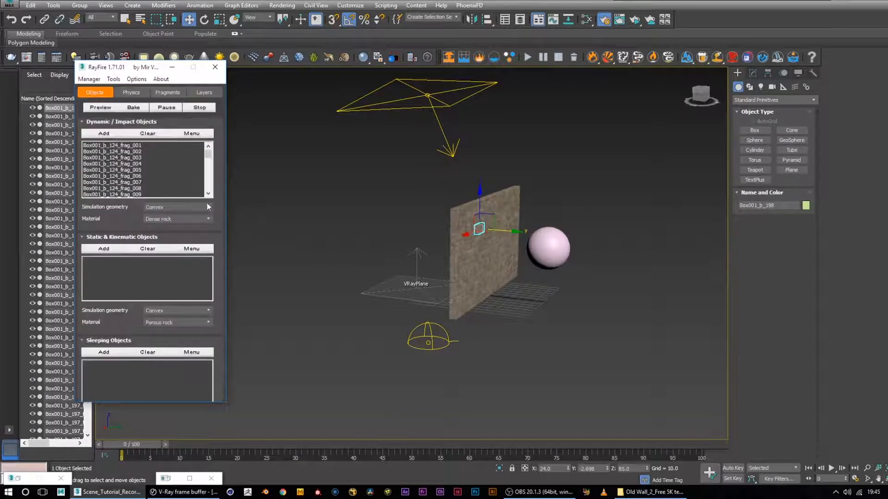
left_click(146, 133)
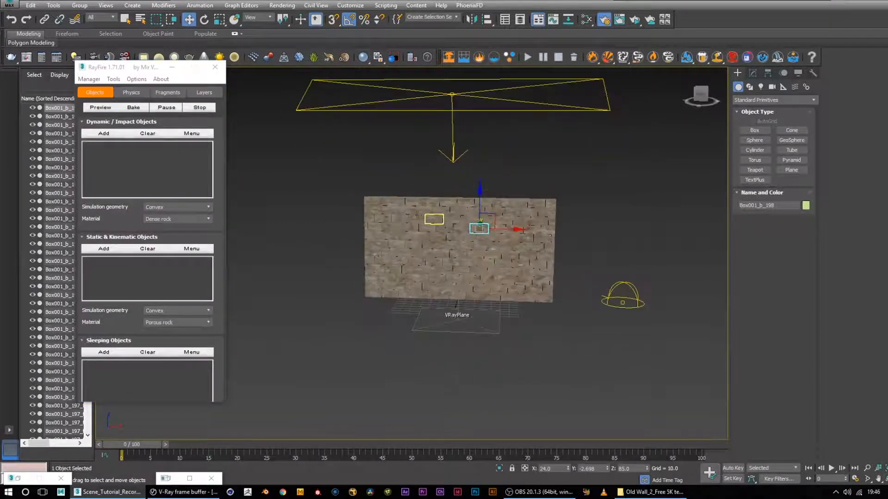
Step: Select all the wall's bricks and fragments without the sphere and VRayPlane, and add them to RayFire's Sleeping Objects
left_click_drag(331, 166, 586, 306)
middle_click_drag(595, 254, 517, 277, "alt")
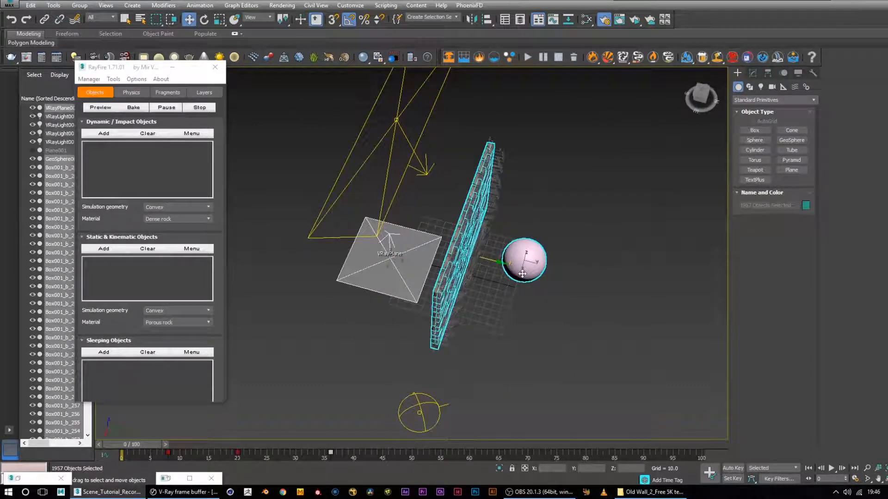
left_click(525, 273, "alt")
left_click_drag(307, 264, 308, 263, "alt")
middle_click_drag(342, 332, 431, 284, "alt")
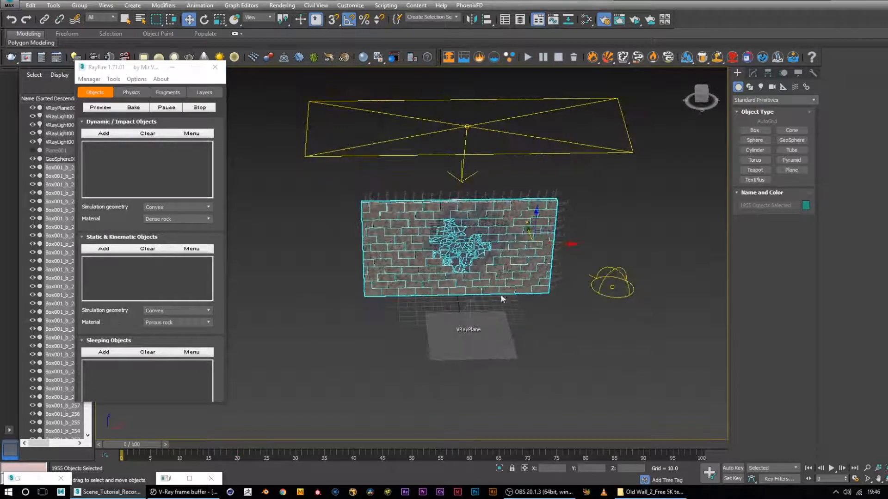
left_click_drag(215, 245, 215, 139)
left_click(104, 246)
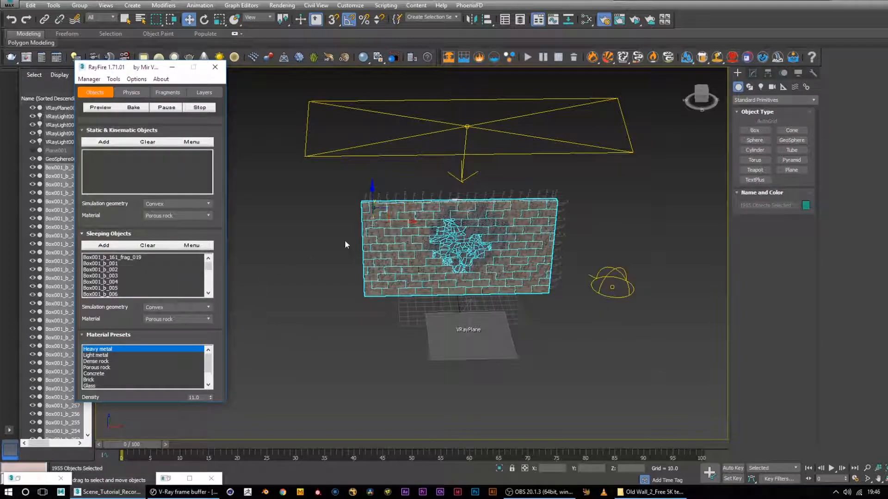
Step: Add the sphere to RayFire's Static & Kinematic Objects
middle_click_drag(508, 259, 421, 340, "alt")
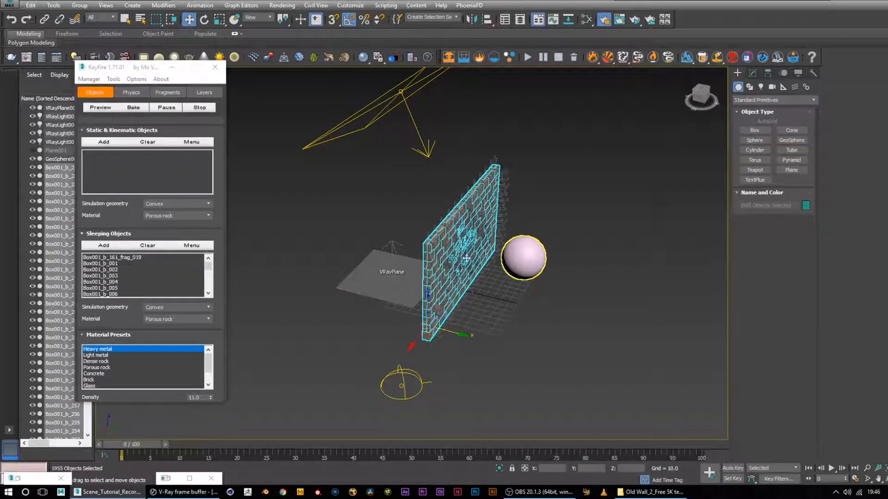
left_click(525, 271)
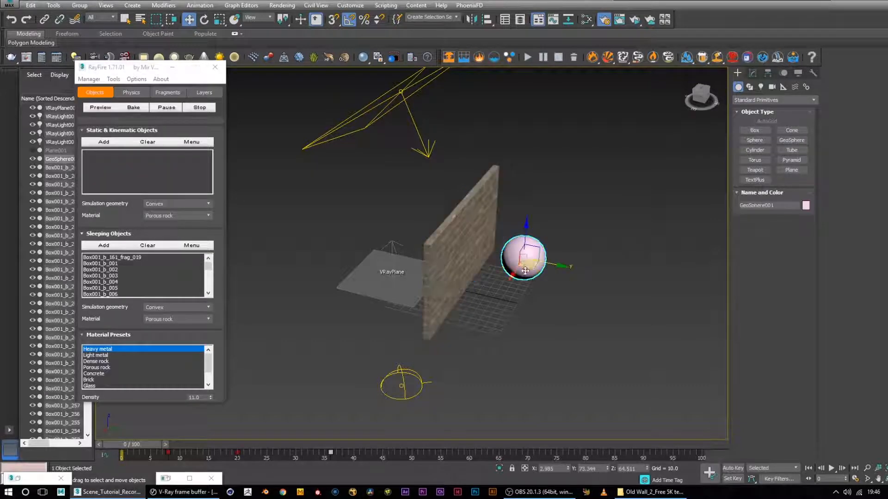
left_click(100, 142)
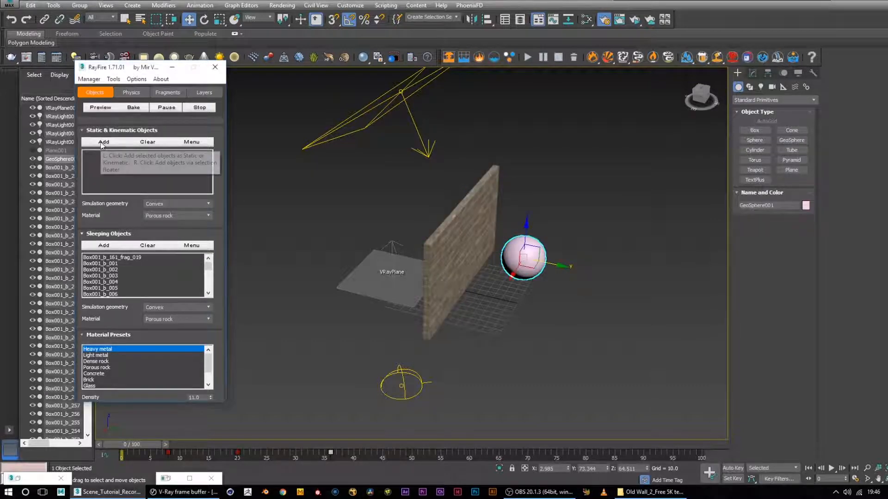
Step: Minimize RayFire, unhide the ground plane Plane001 and set its width to 900
left_click(172, 67)
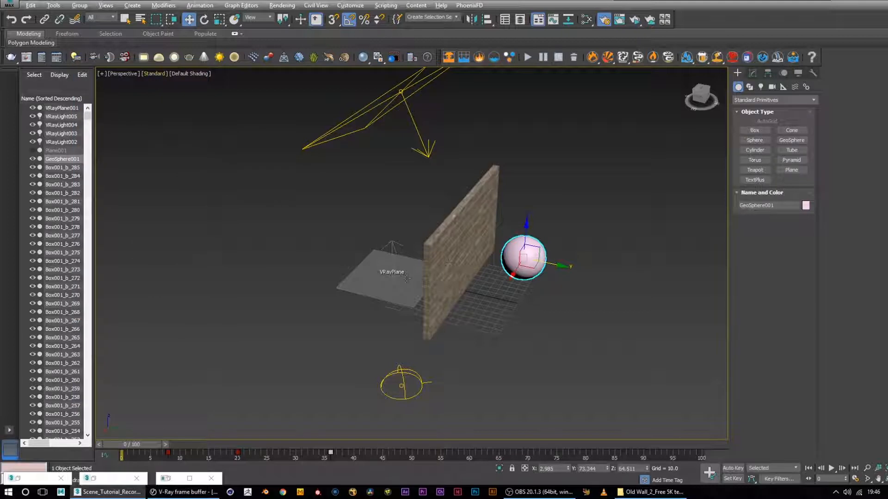
middle_click_drag(407, 278, 459, 274, "alt")
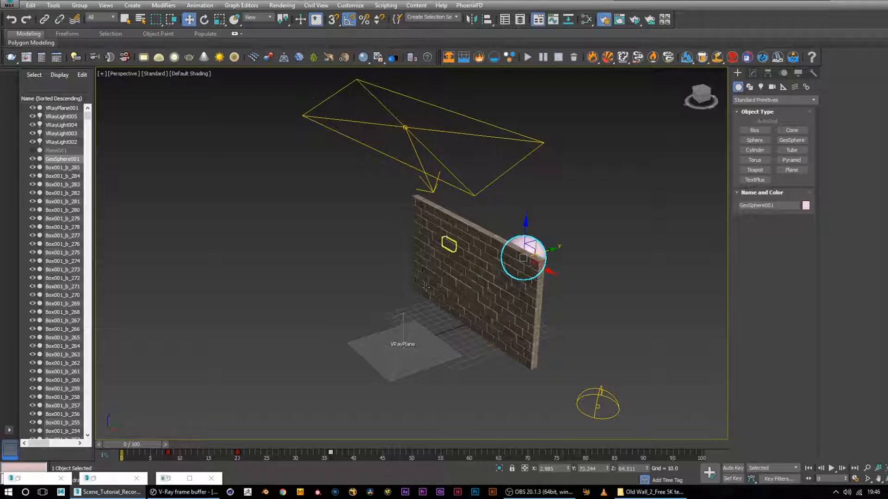
left_click(32, 151)
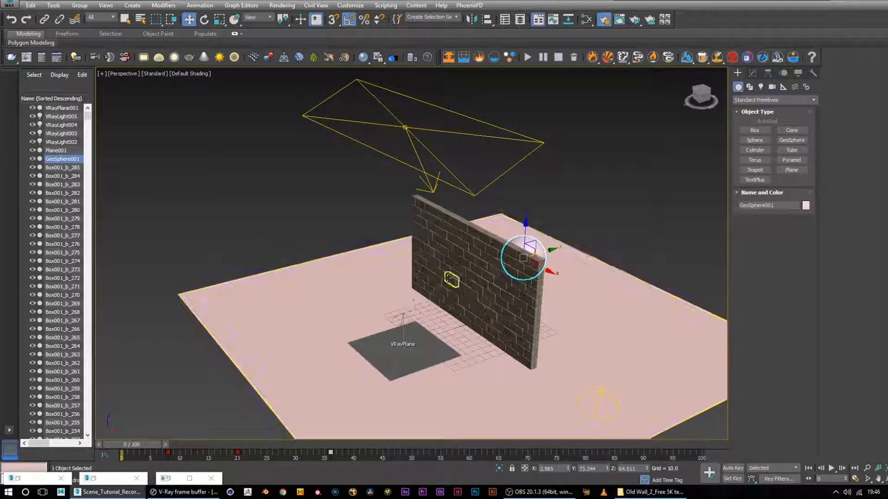
scroll(451, 279, "down", 5)
middle_click_drag(520, 320, 496, 320, "alt")
left_click(496, 319)
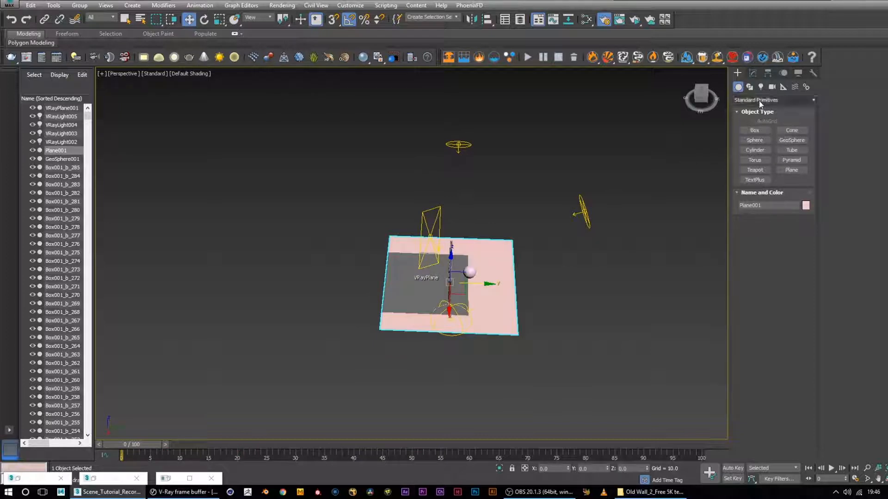
left_click(752, 73)
double_click(794, 220)
key("Return")
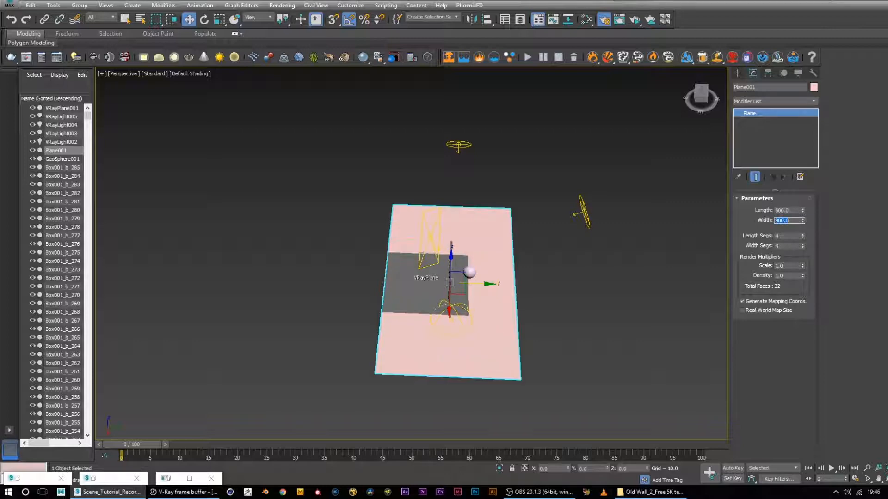
Step: Set the ground plane's length to 1000
middle_click_drag(553, 234, 536, 245, "alt")
scroll(483, 267, "up", 4)
middle_click_drag(484, 267, 859, 238, "alt")
double_click(794, 210)
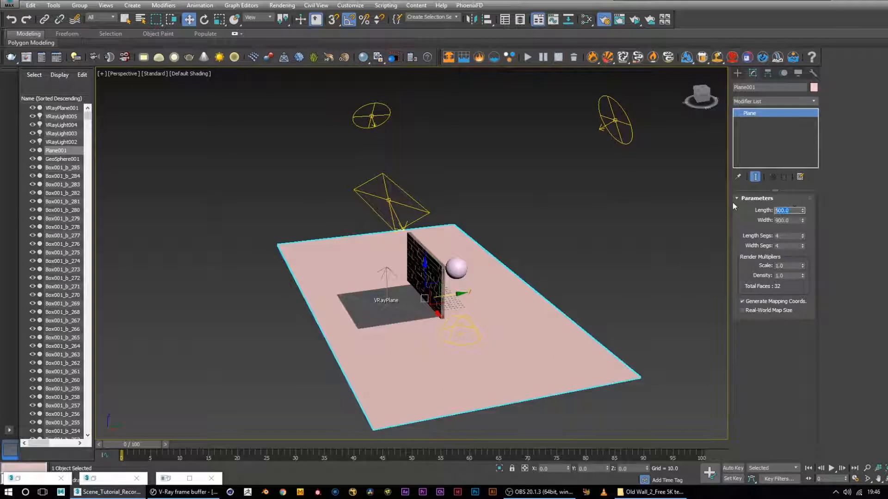
type("100")
key("Return")
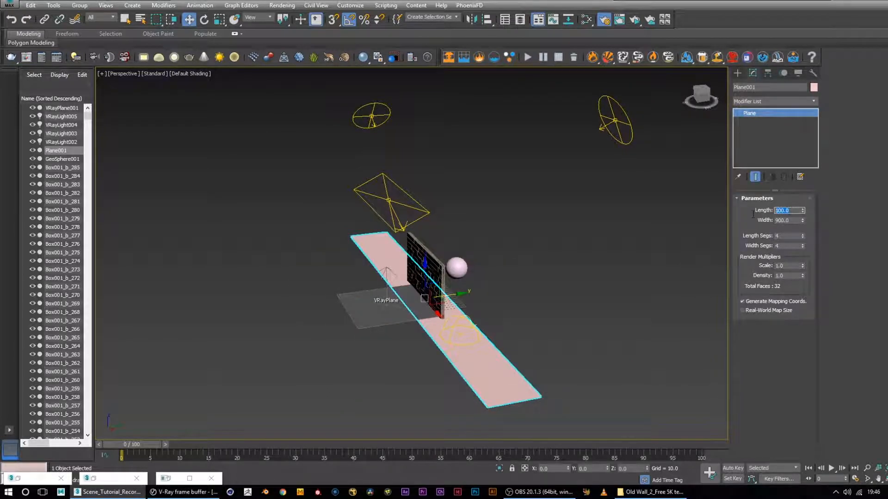
type("1000")
key("Return")
Step: Move the ground plane along Y to about -316 so that most of it lies on the wall's far side from the sphere
middle_click_drag(632, 206, 465, 307, "alt")
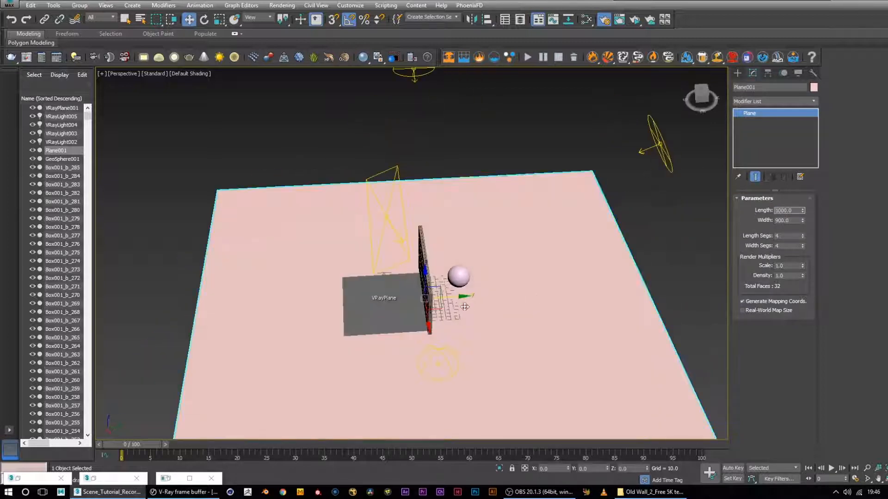
left_click_drag(462, 296, 319, 303)
middle_click_drag(602, 286, 456, 249, "alt")
scroll(499, 280, "down", 5)
scroll(481, 298, "up", 6)
middle_click_drag(514, 198, 681, 260, "alt")
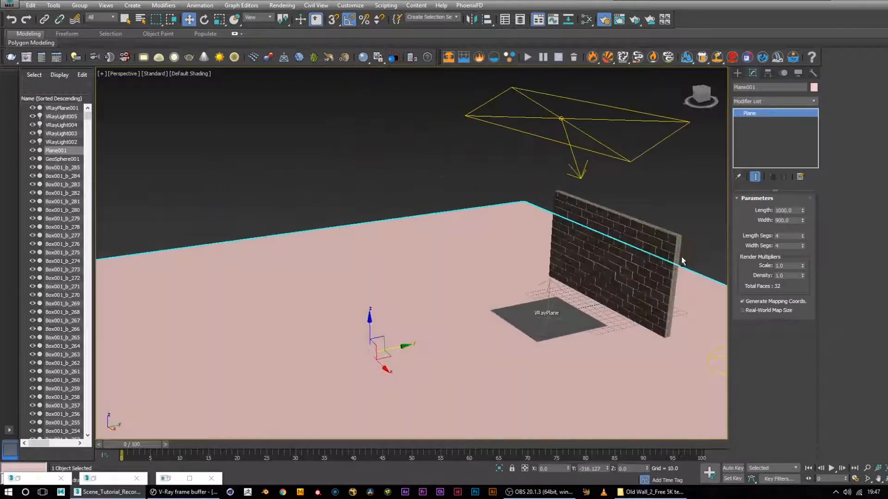
Step: Reopen RayFire and add the ground plane Plane001 to the Static & Kinematic Objects
left_click(106, 484)
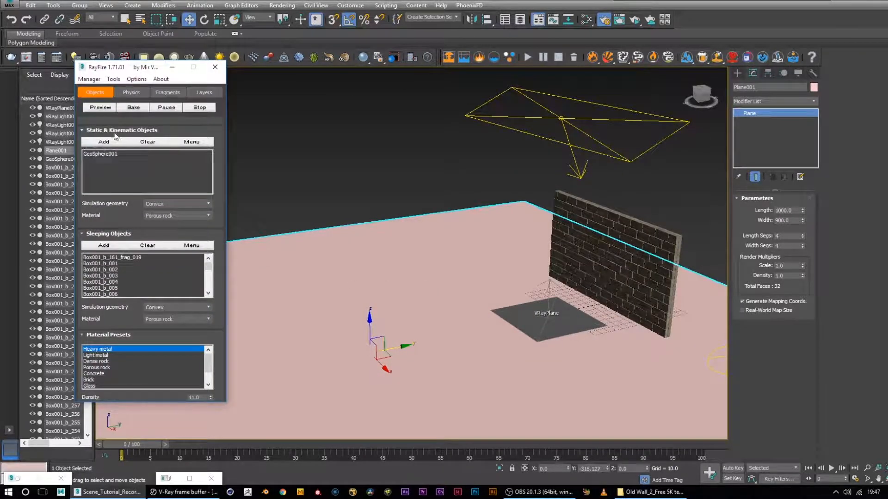
left_click(100, 144)
scroll(400, 193, "down", 5)
mouse_move(582, 214)
middle_mouse_down("alt")
mouse_move(564, 238)
mouse_move(582, 232)
middle_mouse_up("alt")
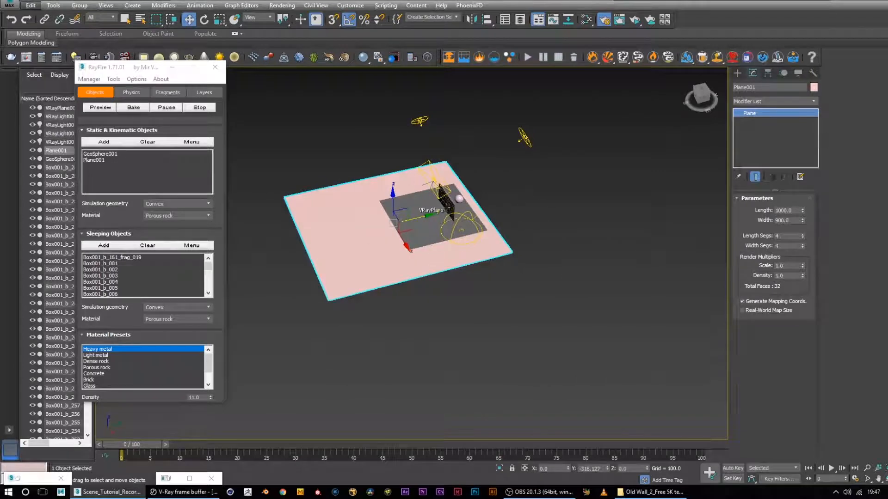
scroll(447, 208, "up", 5)
middle_click_drag(522, 273, 529, 246, "alt")
middle_click_drag(570, 179, 647, 196)
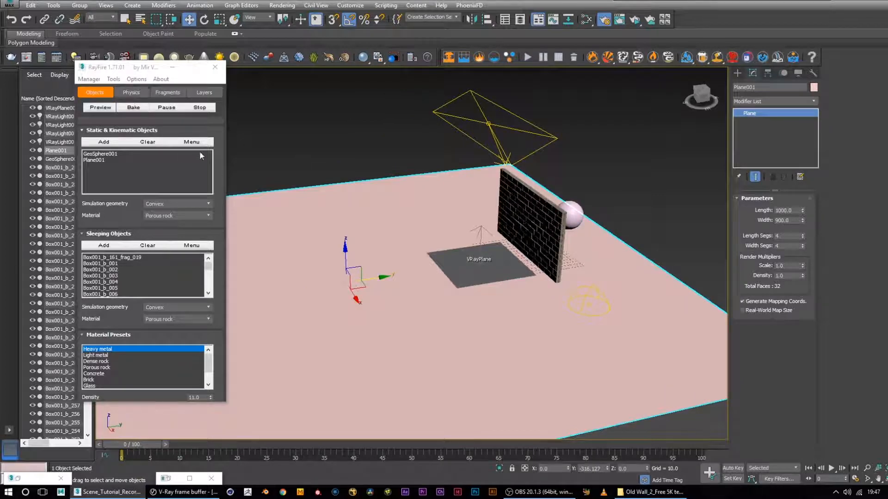
Step: Collapse the Static & Kinematic Objects section and bring the Dynamic / Impact Objects list into view
left_click(218, 135)
left_click_drag(219, 128, 227, 217)
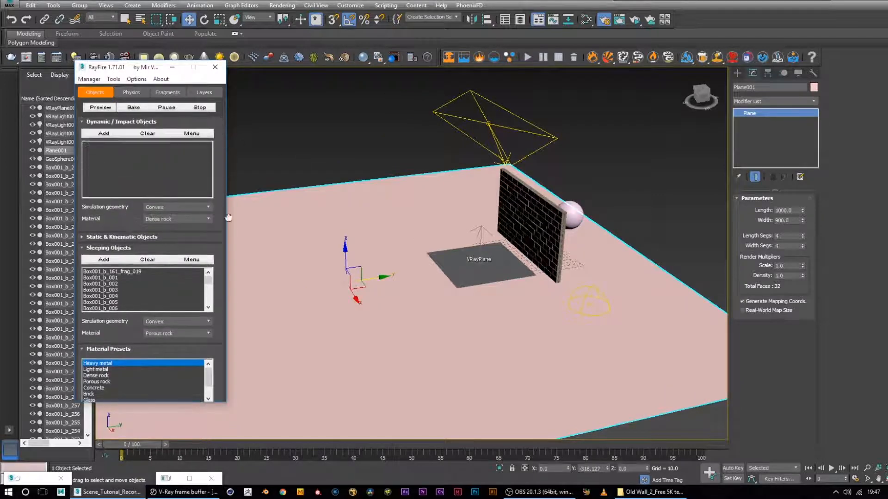
middle_click_drag(626, 240, 626, 287, "alt")
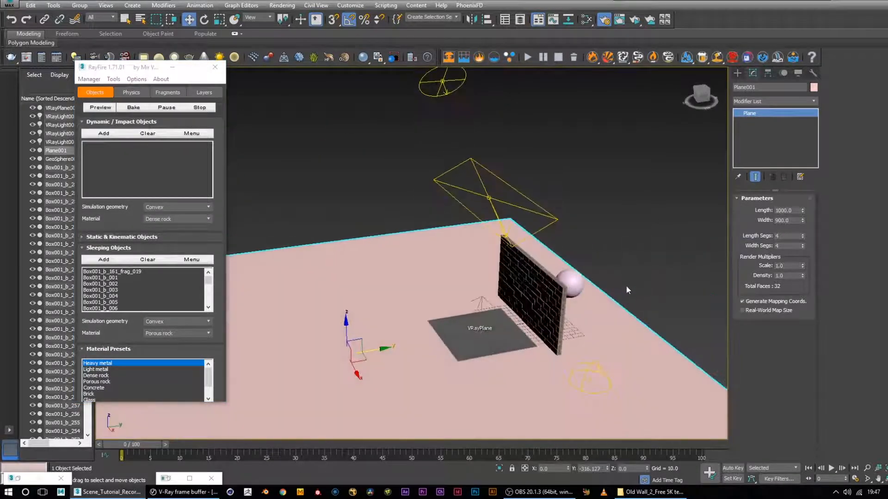
Step: Set Revive dead by Velocity to 8 in RayFire's physics activation options and bake the wall simulation
left_click(131, 93)
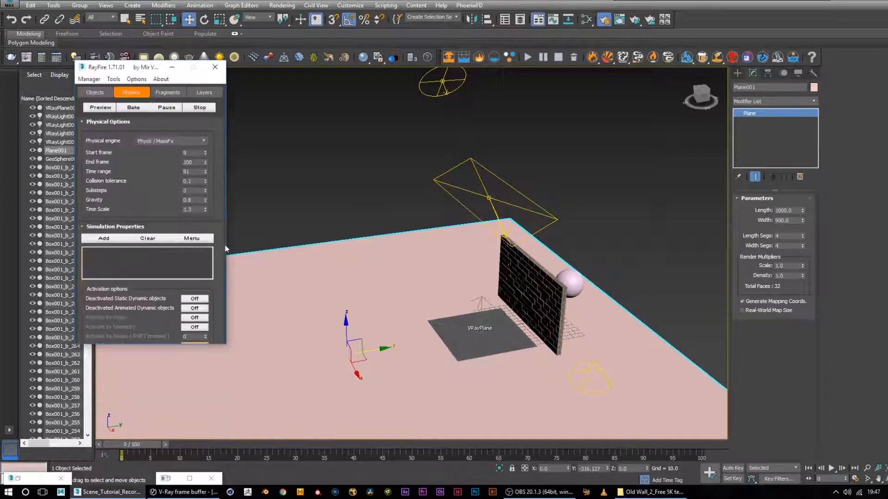
left_click_drag(225, 246, 224, 113)
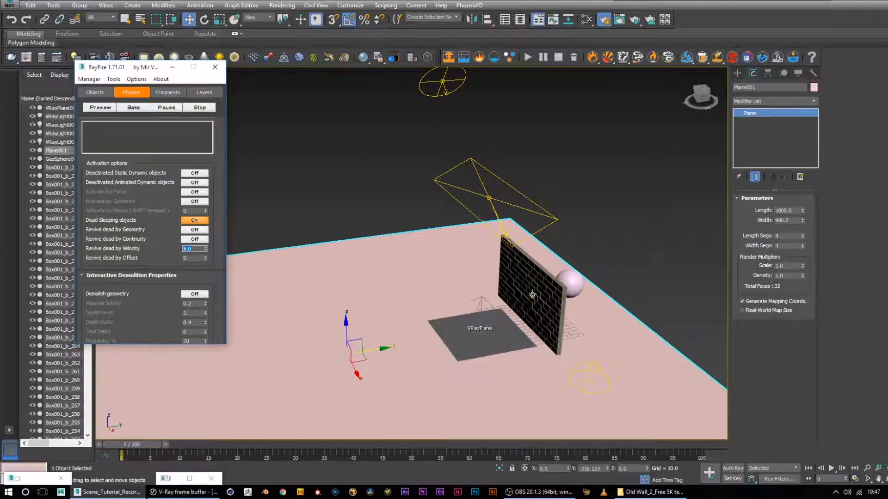
type("8")
key("Return")
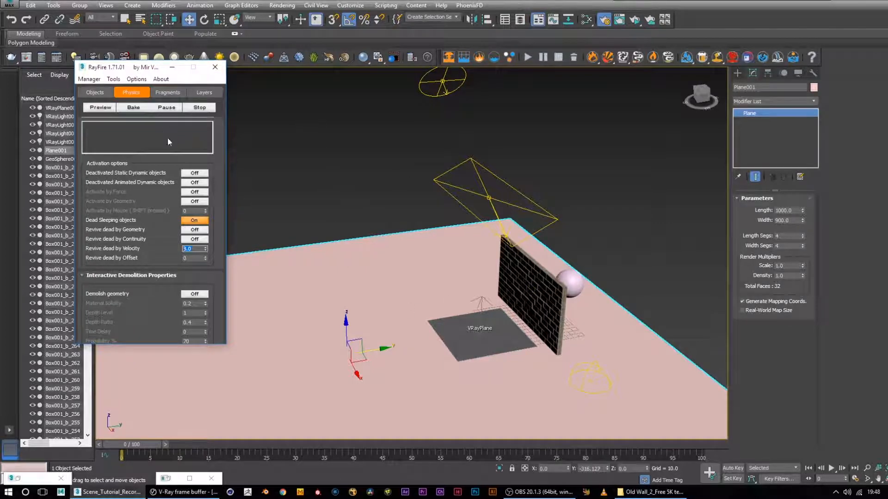
scroll(544, 307, "up", 4)
scroll(550, 312, "down", 2)
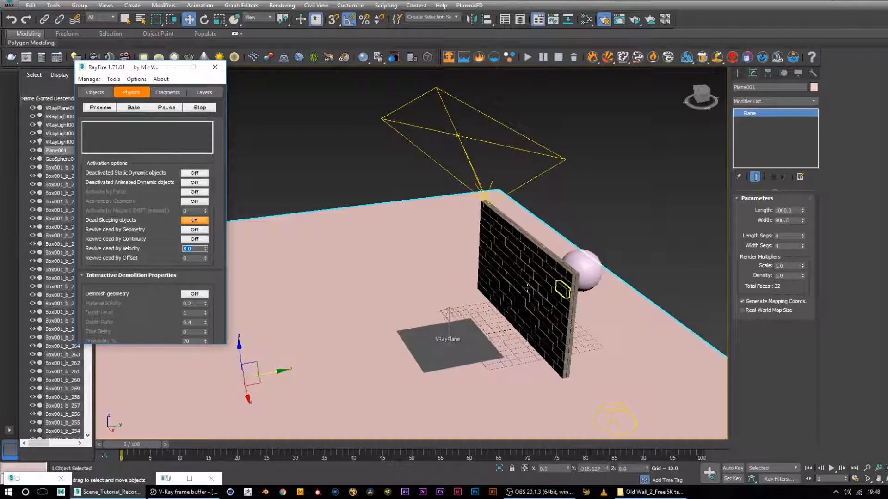
middle_click_drag(495, 314, 637, 292, "alt")
middle_click_drag(684, 262, 578, 248, "alt")
scroll(607, 258, "down", 5)
scroll(577, 249, "up", 3)
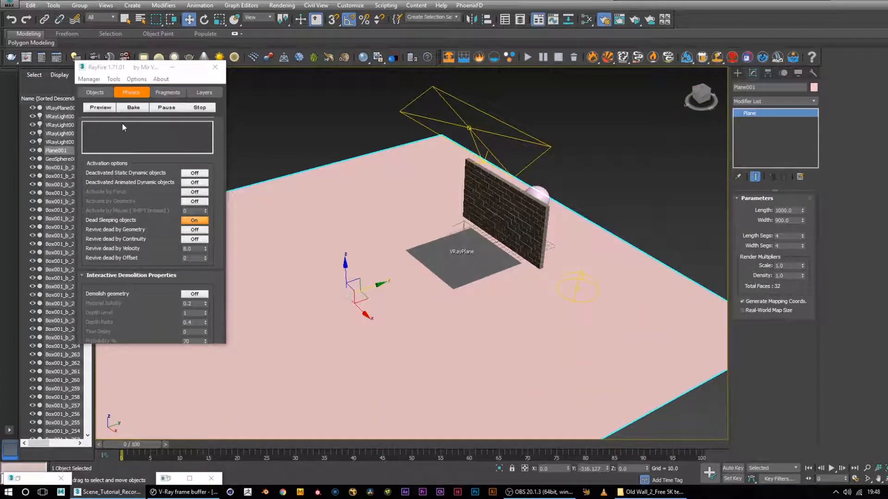
left_click(130, 110)
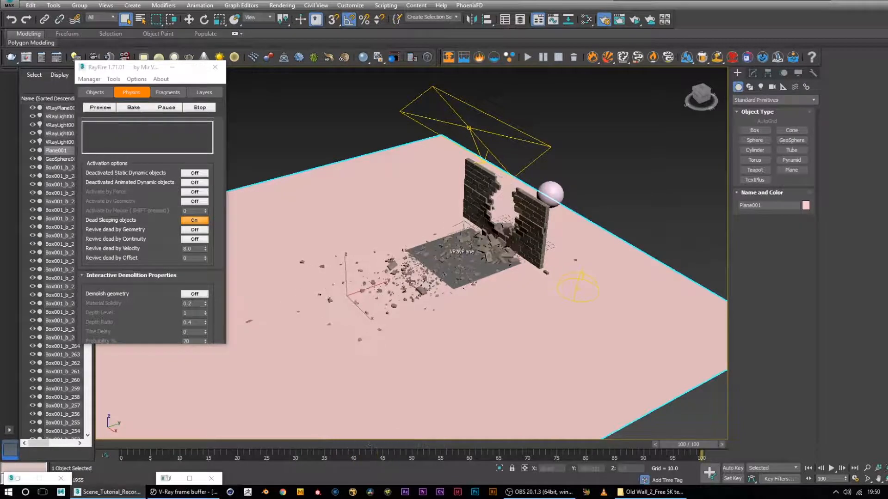
Step: Play the baked simulation from the start and examine how the wall breaks and its debris falls, up close and from afar
middle_click_drag(566, 239, 548, 246, "alt")
scroll(544, 249, "up", 4)
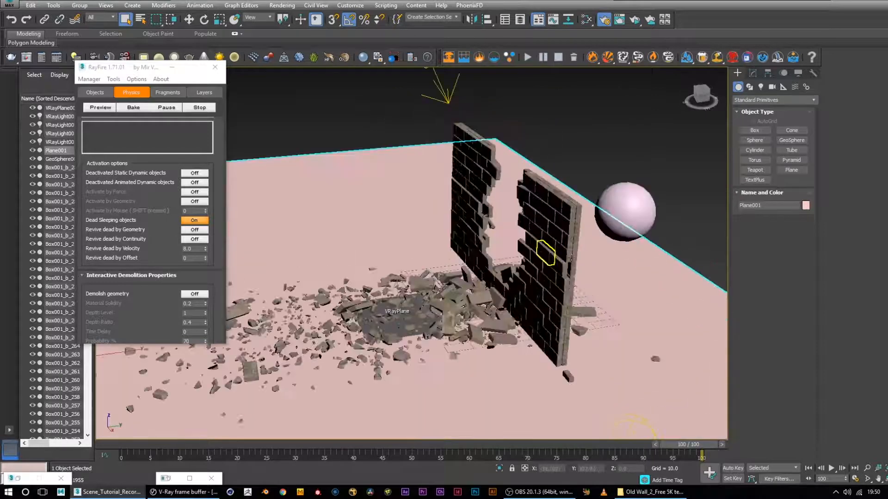
left_click_drag(667, 445, 111, 445)
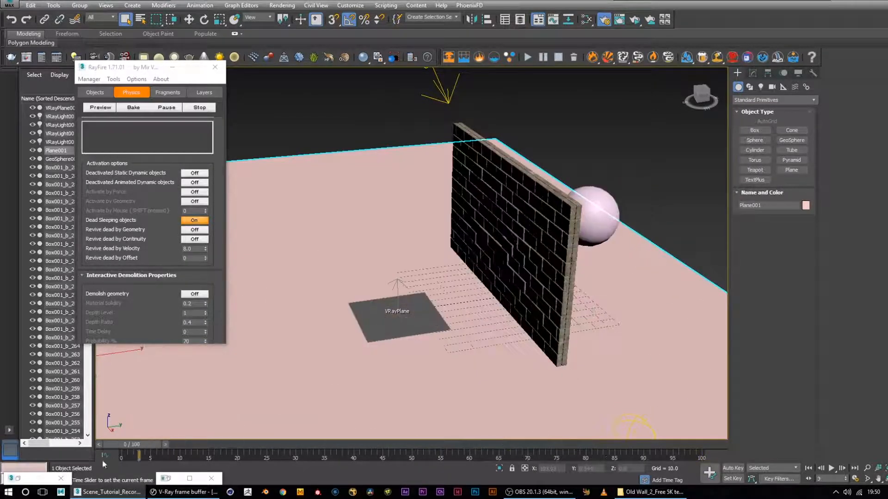
scroll(457, 359, "down", 5)
middle_click_drag(620, 314, 810, 455, "alt")
left_click(831, 469)
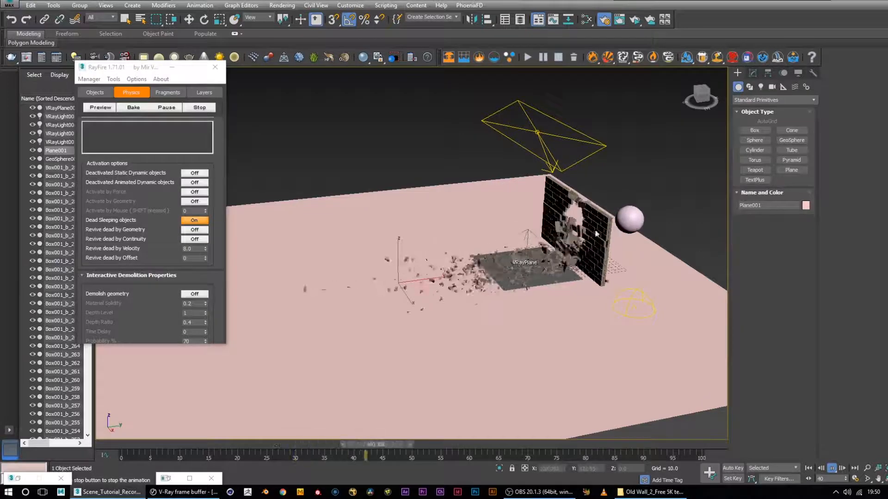
middle_click_drag(572, 286, 605, 273, "alt")
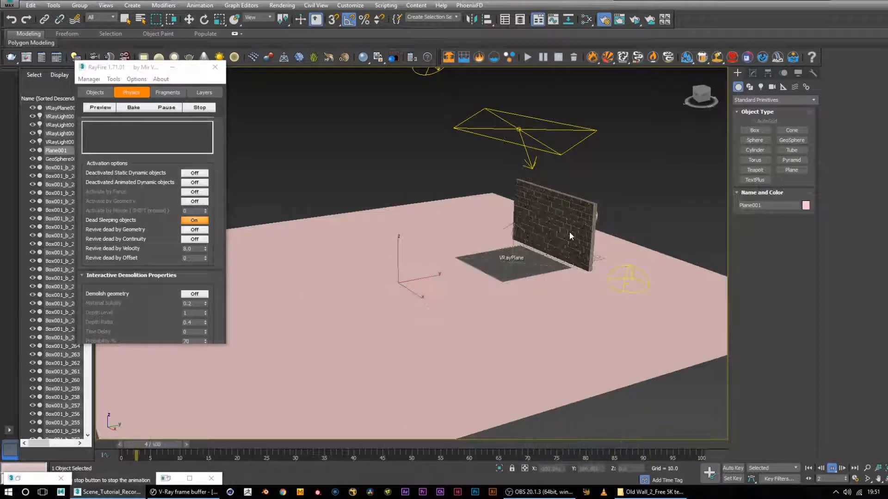
scroll(584, 231, "up", 8)
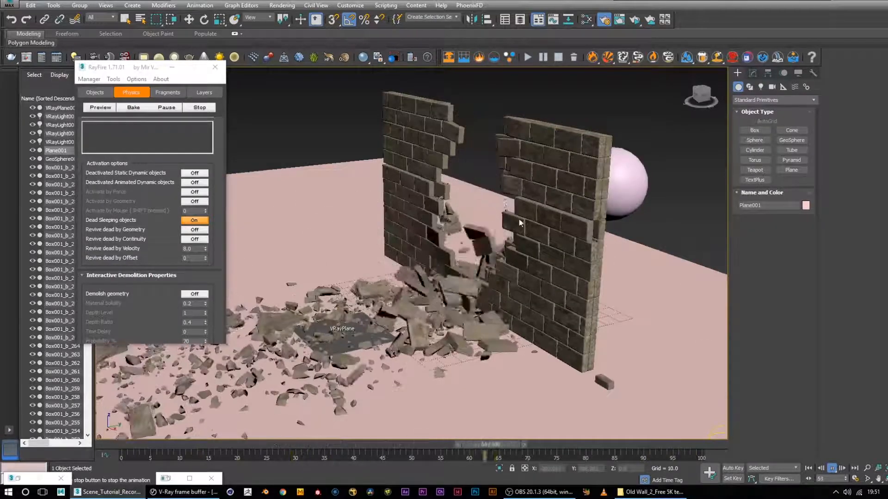
scroll(579, 192, "down", 4)
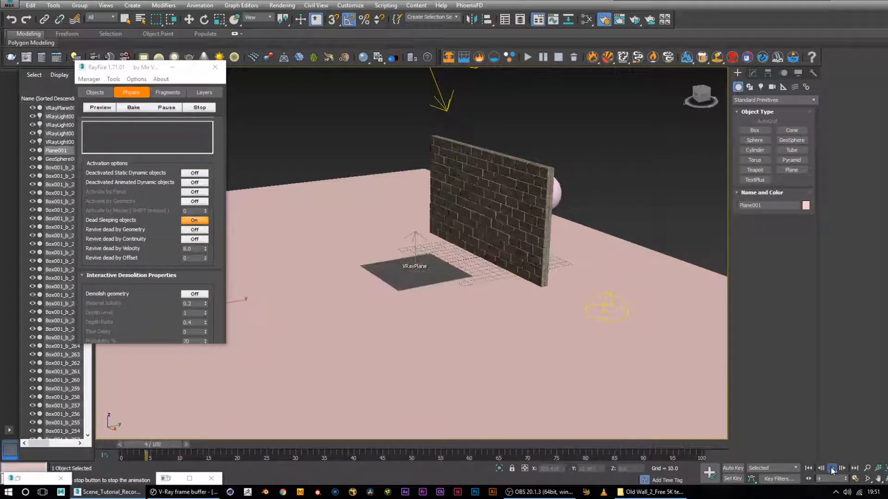
left_click(831, 468)
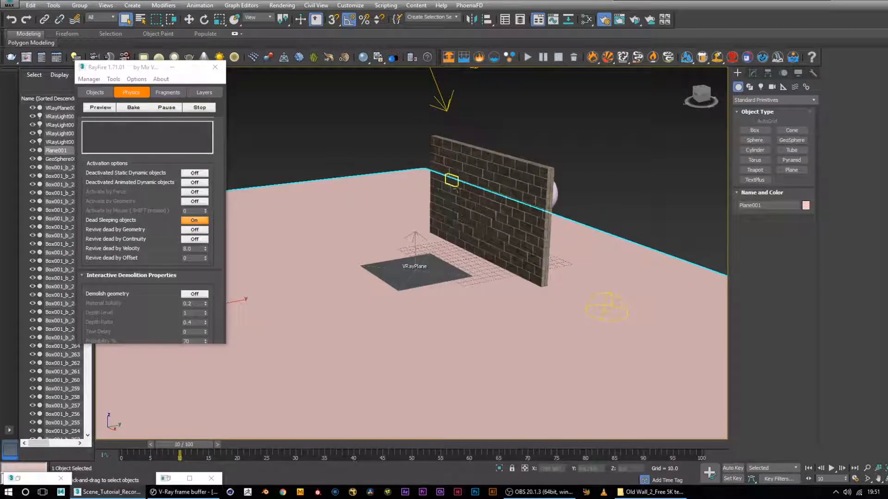
Step: Set Revive dead by Velocity to 50 and bake the simulation again
left_click_drag(197, 249, 148, 251)
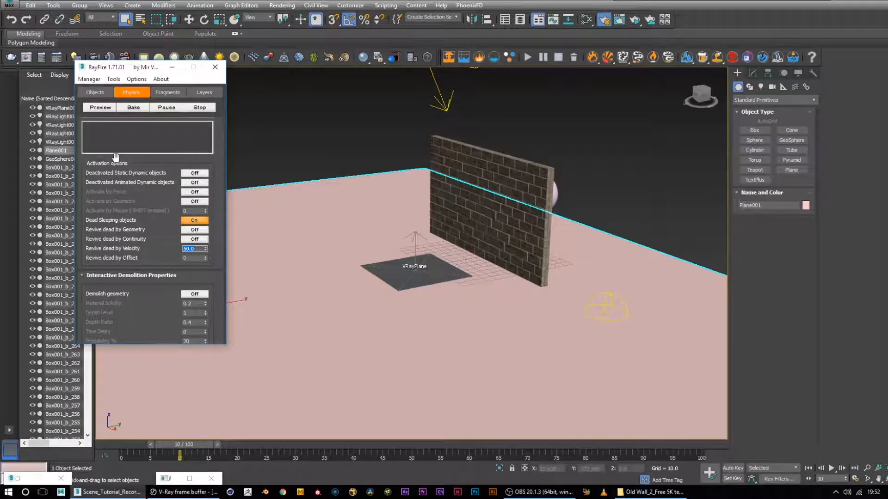
left_click(134, 109)
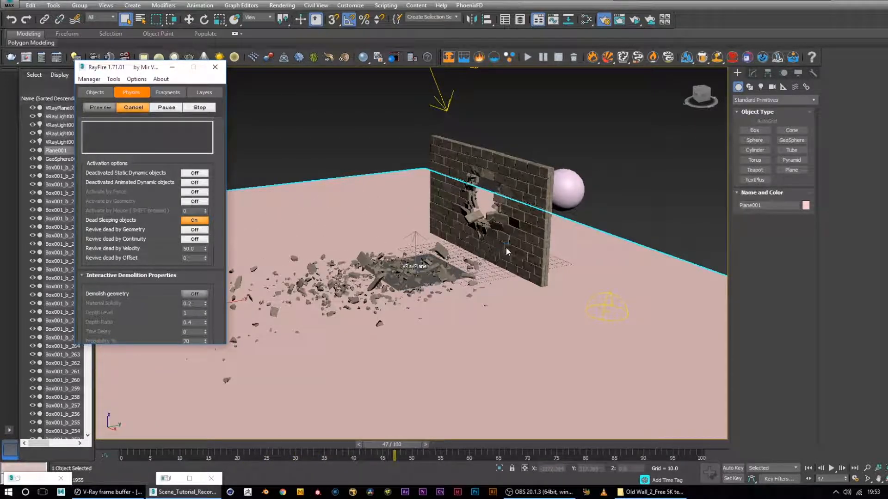
Step: Examine the hole in the wall and the scattered debris from several angles and distances
middle_click_drag(508, 261, 511, 280, "alt")
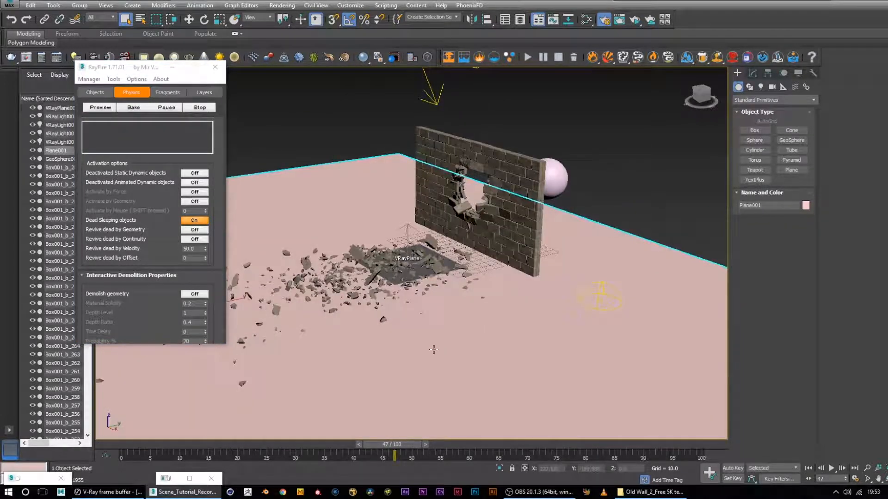
middle_click_drag(435, 286, 465, 276, "alt")
middle_click_drag(411, 272, 446, 293)
scroll(404, 274, "up", 5)
middle_click_drag(404, 275, 220, 271, "alt")
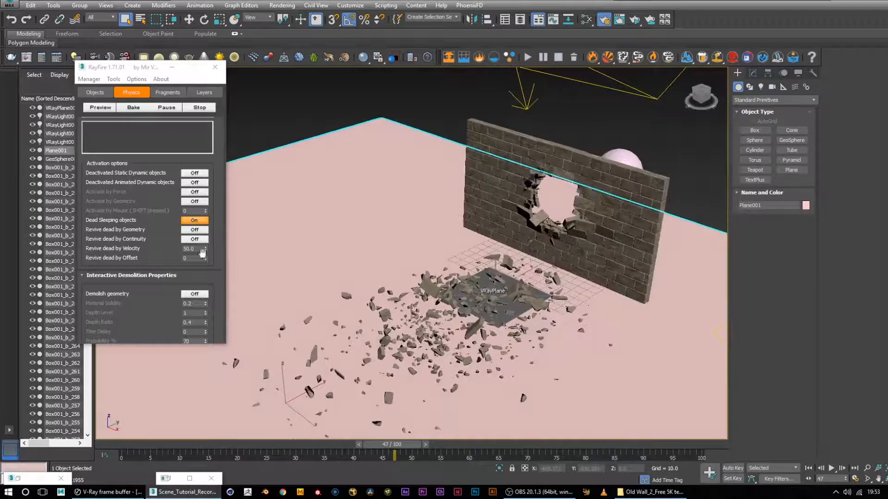
middle_click_drag(546, 298, 457, 328, "alt")
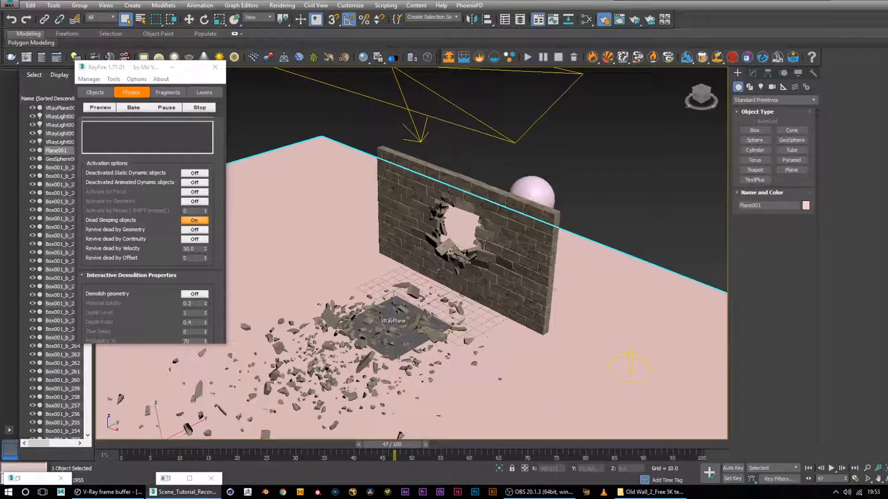
middle_click_drag(446, 249, 505, 258, "alt")
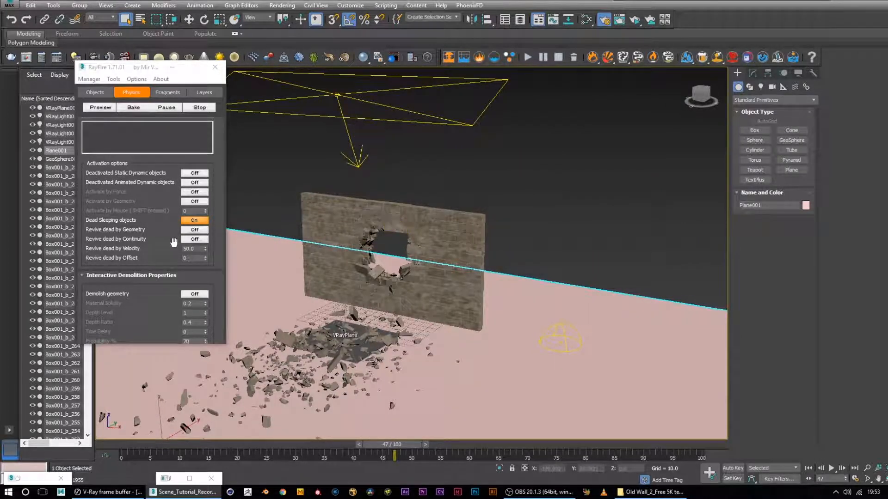
middle_click_drag(401, 287, 374, 293, "alt")
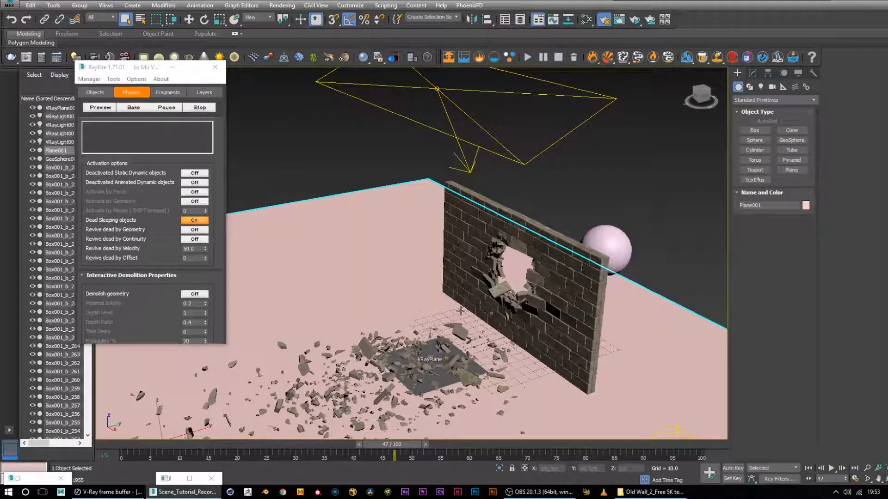
scroll(445, 314, "down", 3)
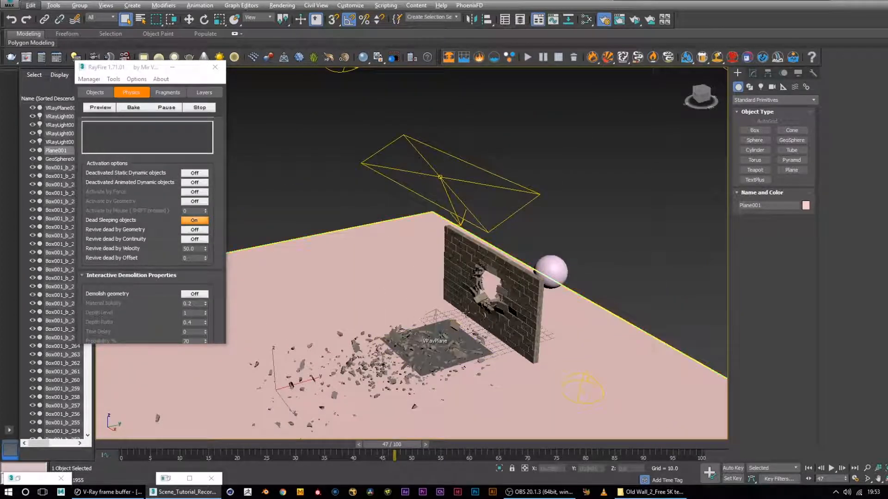
middle_click_drag(471, 327, 486, 324, "alt")
scroll(439, 302, "up", 6)
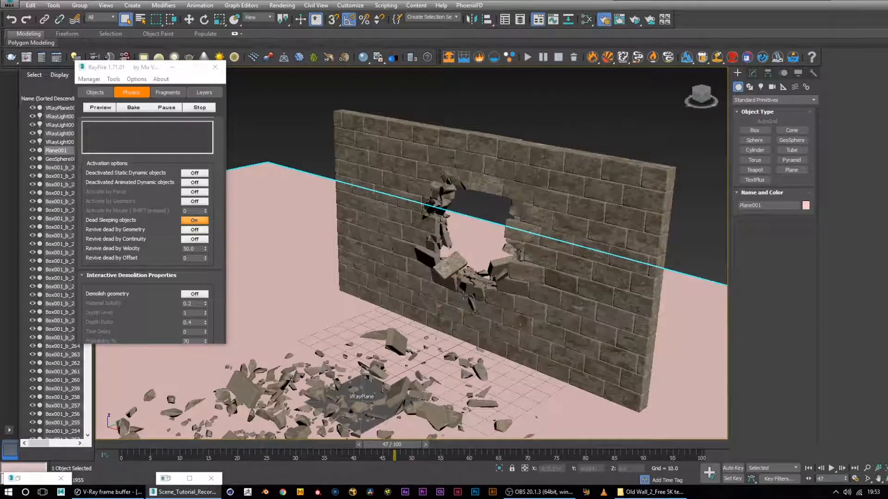
scroll(464, 296, "down", 4)
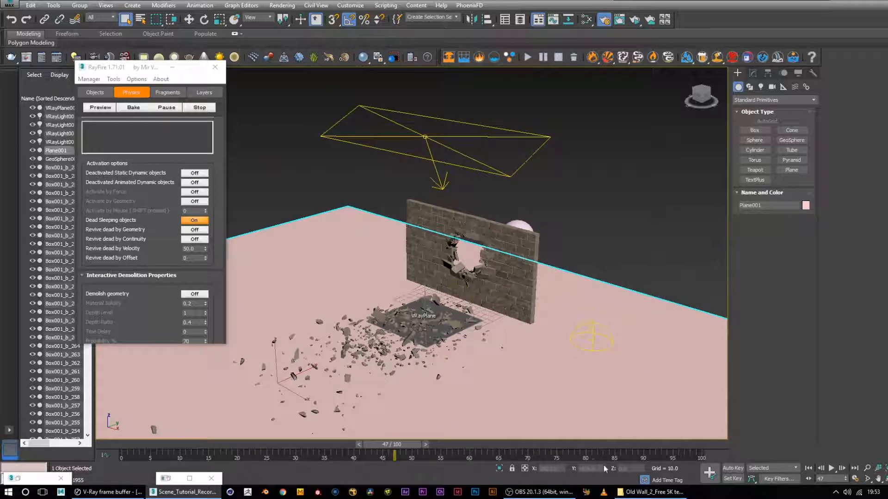
Step: Rebake the simulation from the beginning with Revive dead by Velocity at 8 and Revive dead by Continuity turned on
left_click_drag(392, 447, 127, 458)
left_click(198, 249)
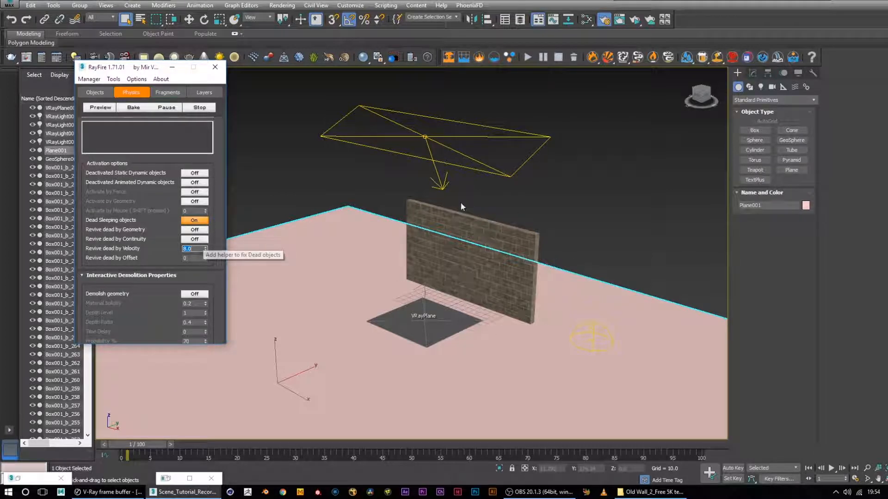
left_click(194, 239)
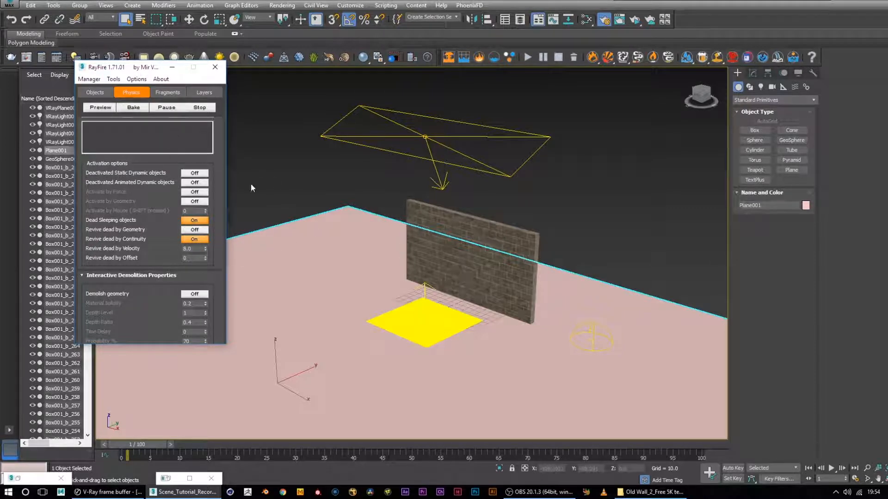
left_click(133, 108)
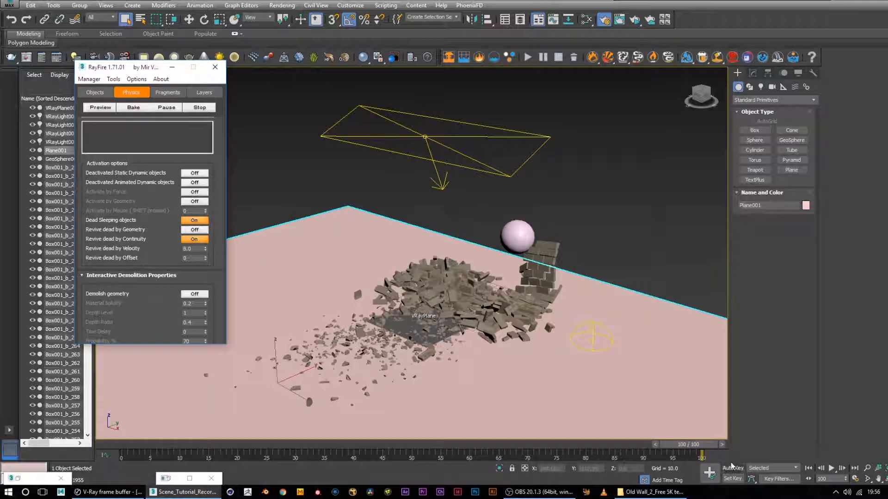
Step: Check the animation's time configuration and play the baked wall collapse from a lower viewing angle
left_click(855, 479)
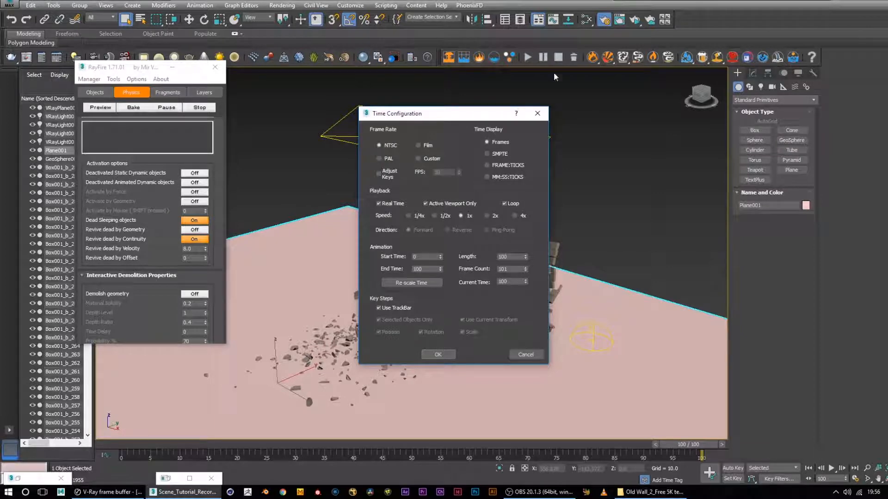
left_click(538, 114)
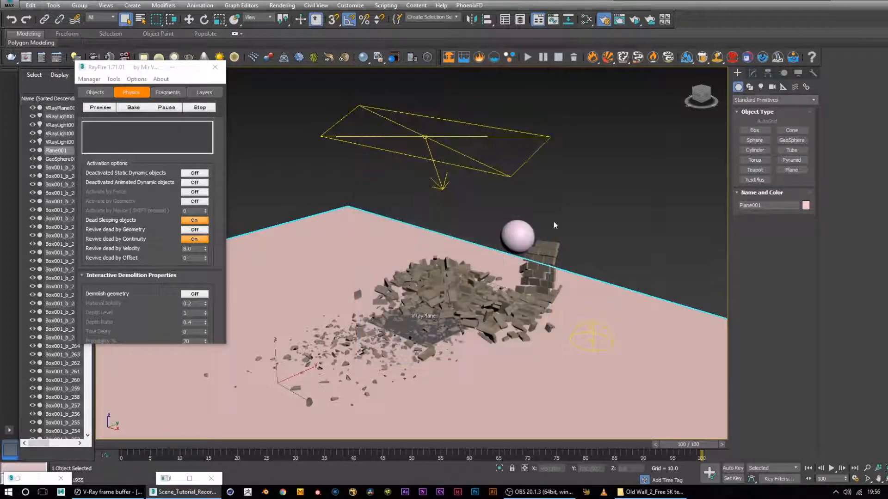
middle_click_drag(619, 382, 391, 307, "alt")
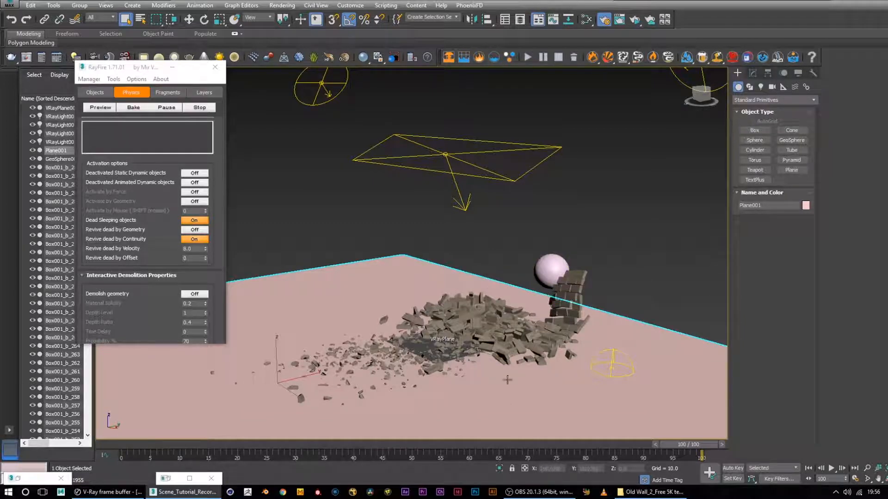
left_click_drag(686, 445, 297, 439)
key("q")
left_click(833, 469)
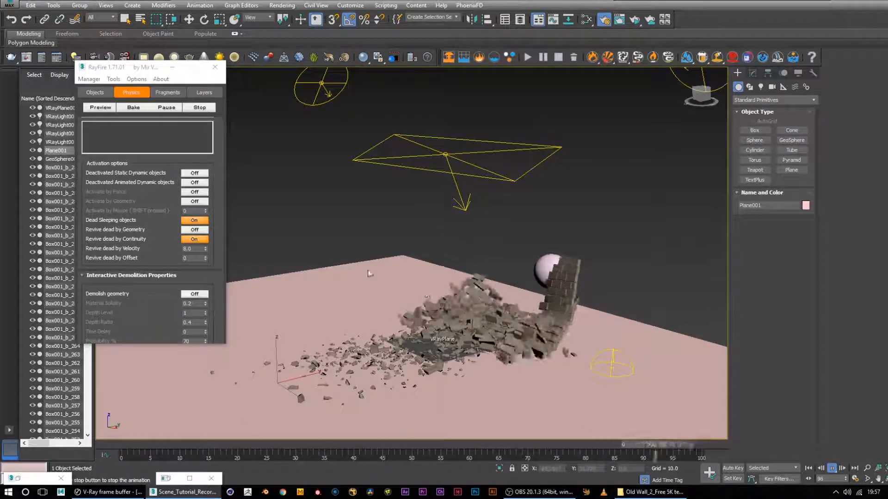
left_click(832, 471)
left_click_drag(383, 446, 94, 443)
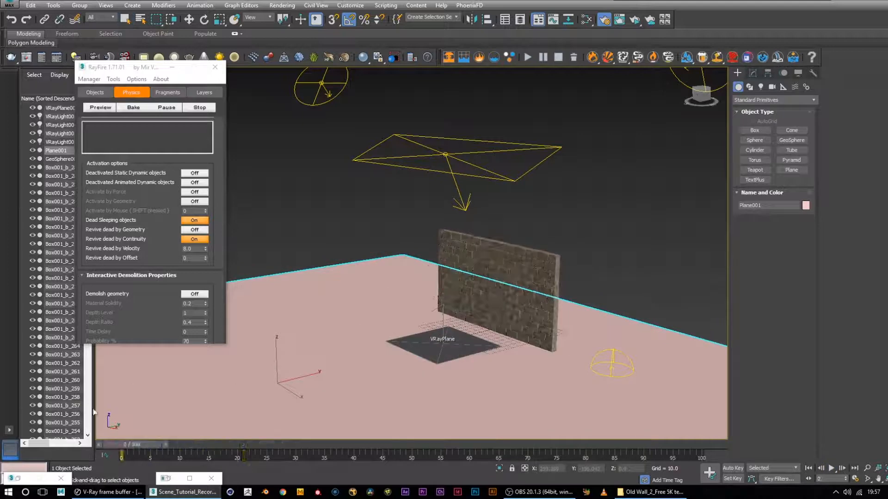
Step: Scrub and replay the wall collapse from a wide view that shows the whole ground plane, ending at frame 0
scroll(471, 329, "down", 5)
middle_click_drag(490, 326, 520, 371, "alt")
left_click_drag(129, 443, 383, 446)
key("q")
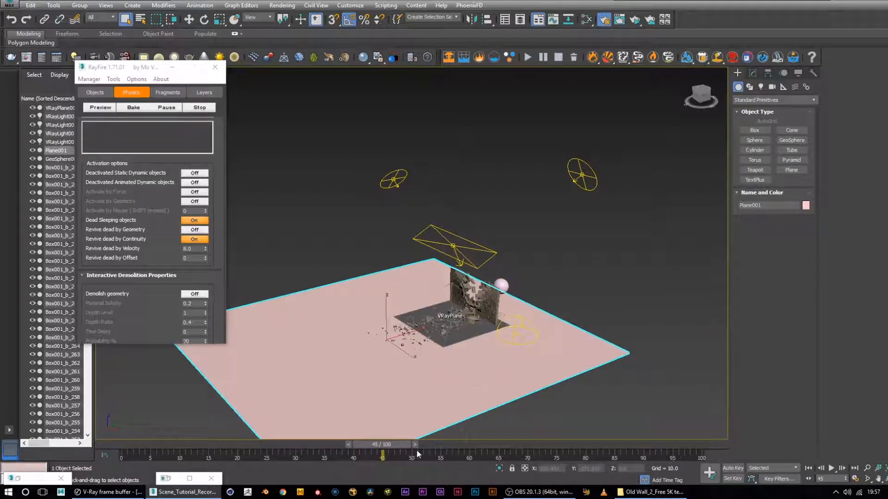
key("Home")
left_click(831, 468)
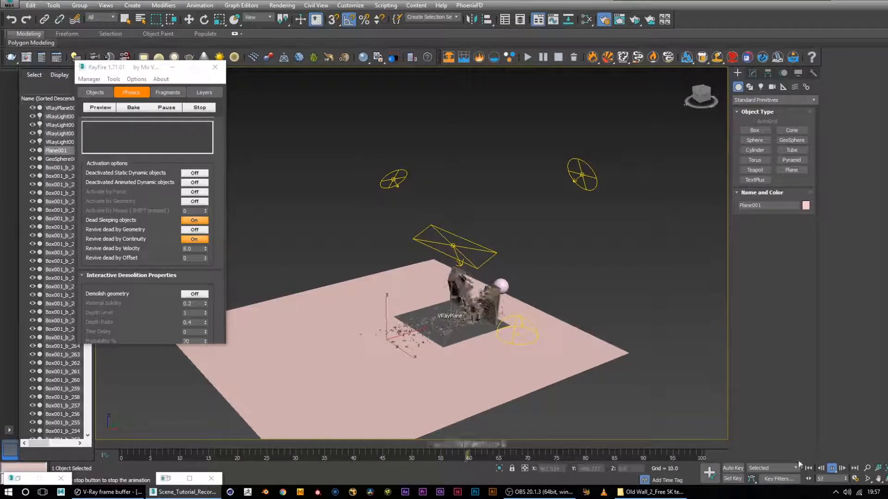
left_click(831, 468)
key("Home")
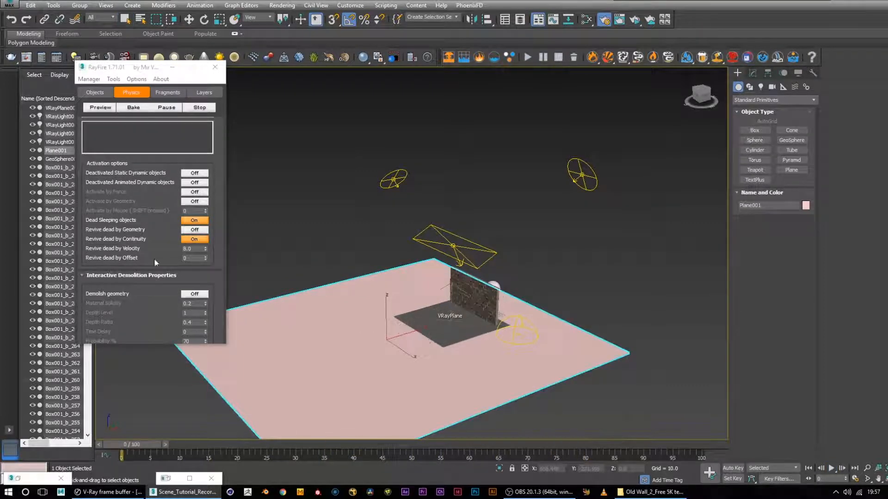
Step: Set the simulation's Time Scale to 1.0, rebake it, and examine the collapsing wall from a wide view
left_click_drag(219, 230, 226, 347)
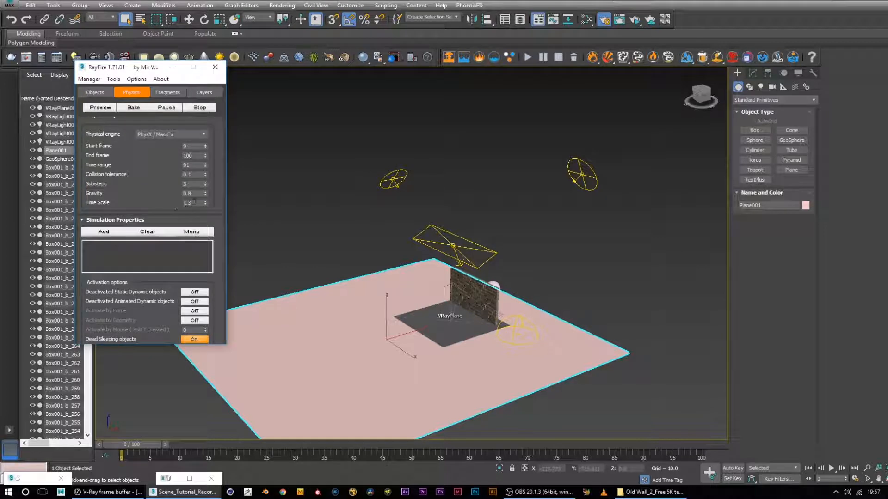
type("1.0")
key("Return")
scroll(417, 272, "up", 5)
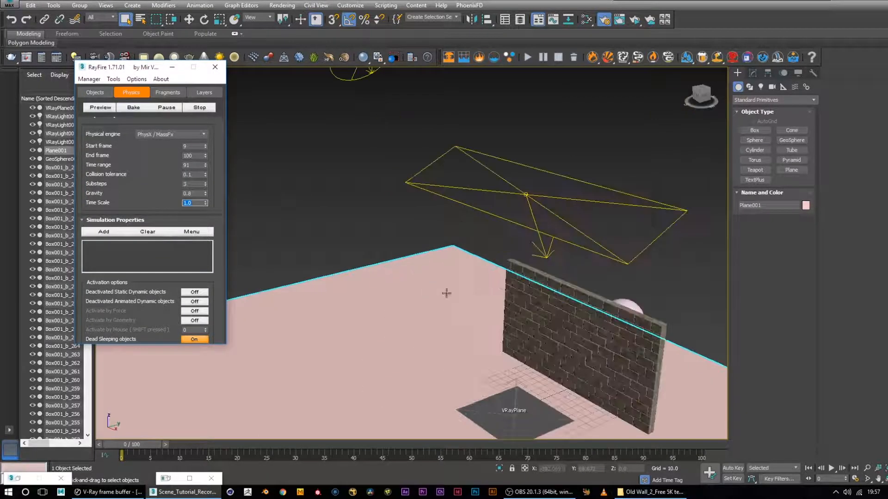
scroll(473, 300, "down", 2)
scroll(538, 357, "down", 2)
middle_click_drag(634, 337, 587, 286)
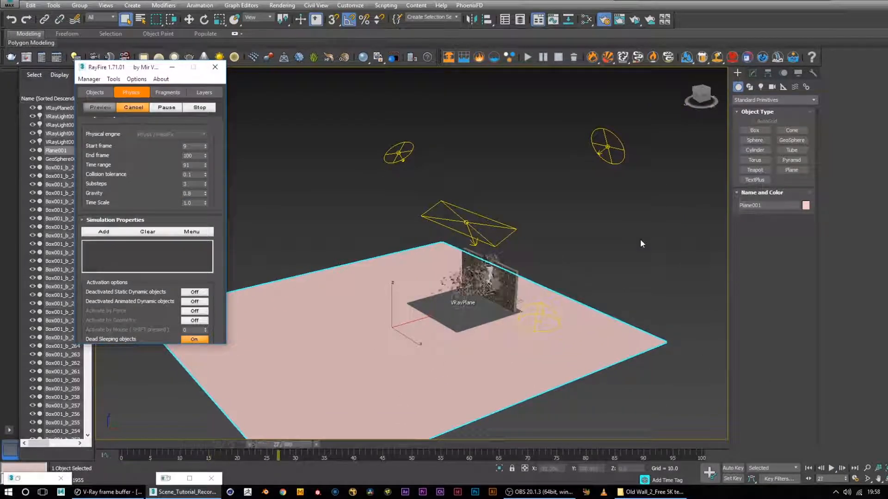
middle_click_drag(620, 280, 519, 344, "alt")
scroll(537, 316, "down", 6)
scroll(493, 336, "up", 5)
scroll(492, 335, "up", 1)
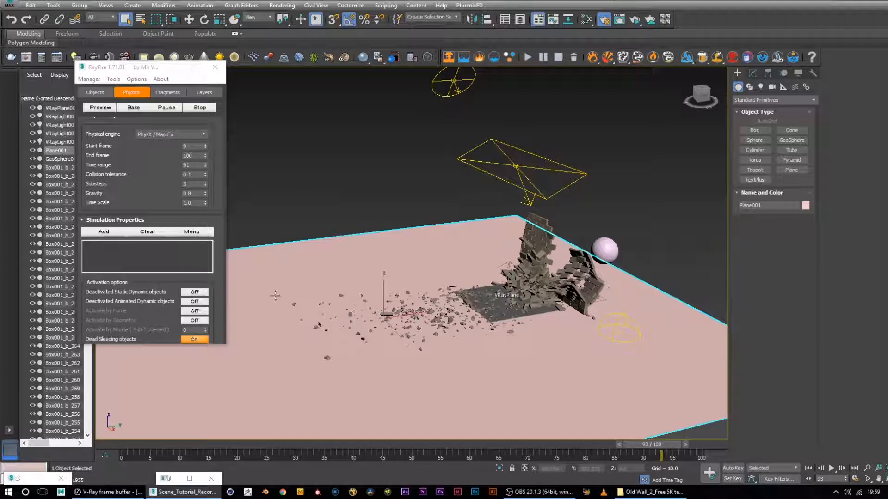
Step: Turn off Revive dead by Continuity, return to frame 0, and rebake the simulation
scroll(218, 225, "down", 5)
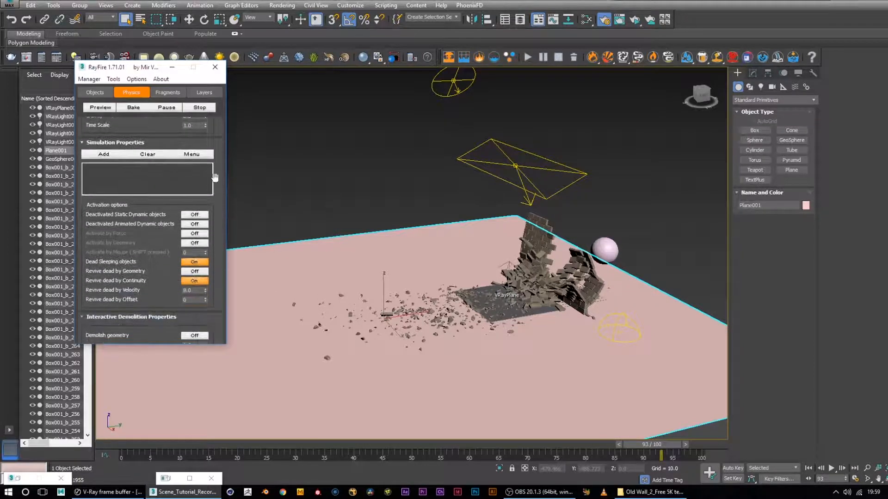
left_click(194, 282)
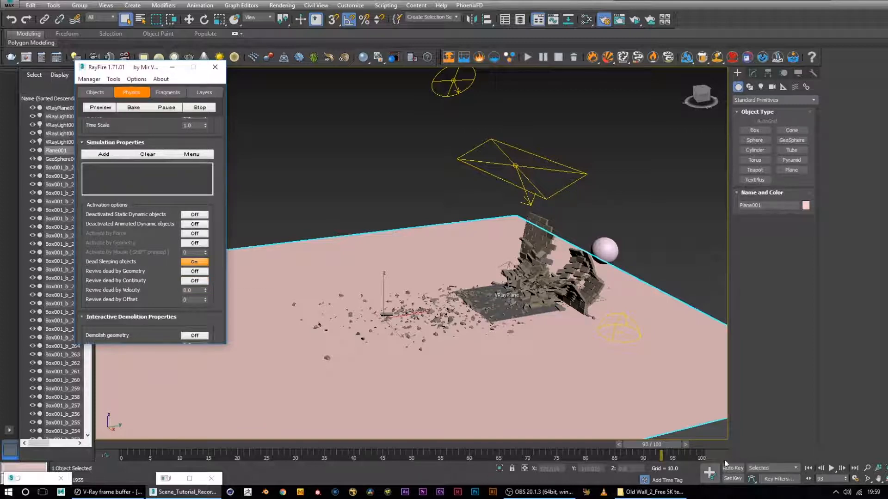
left_click_drag(663, 446, 129, 440)
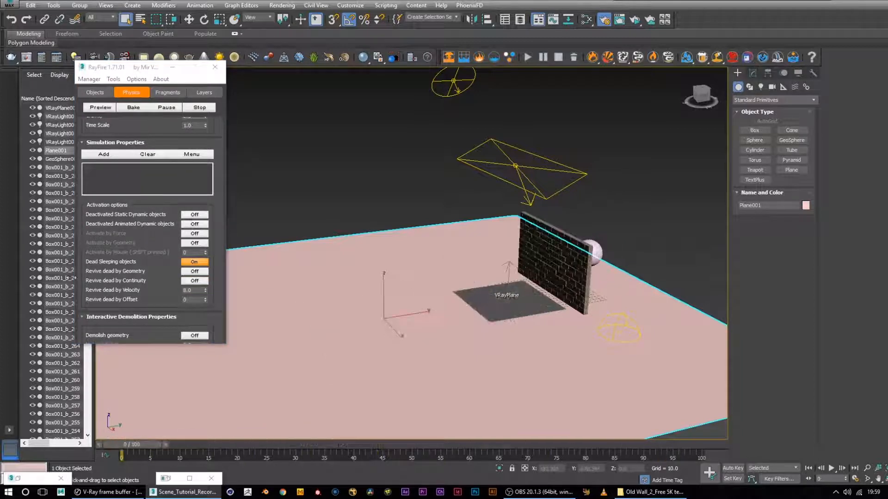
left_click(133, 108)
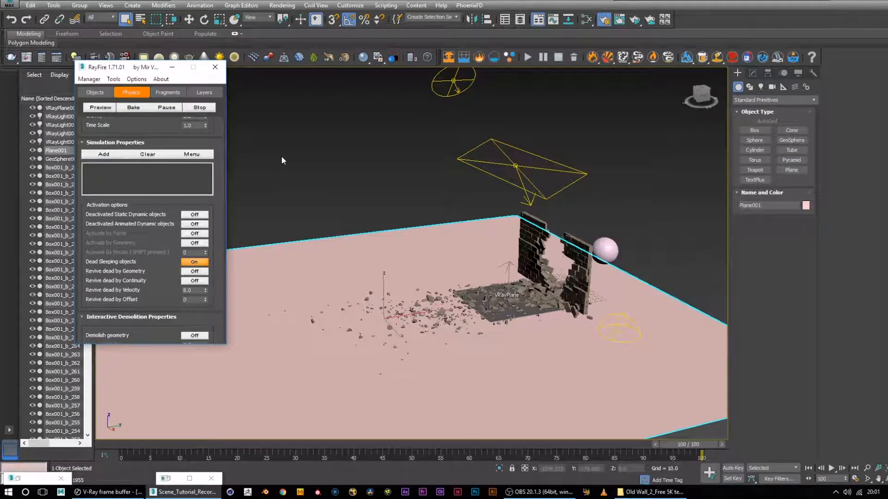
Step: Play the new bake and examine the breaking wall and scattered debris from several angles
middle_click_drag(505, 281, 544, 311, "alt")
left_click_drag(702, 449, 225, 435)
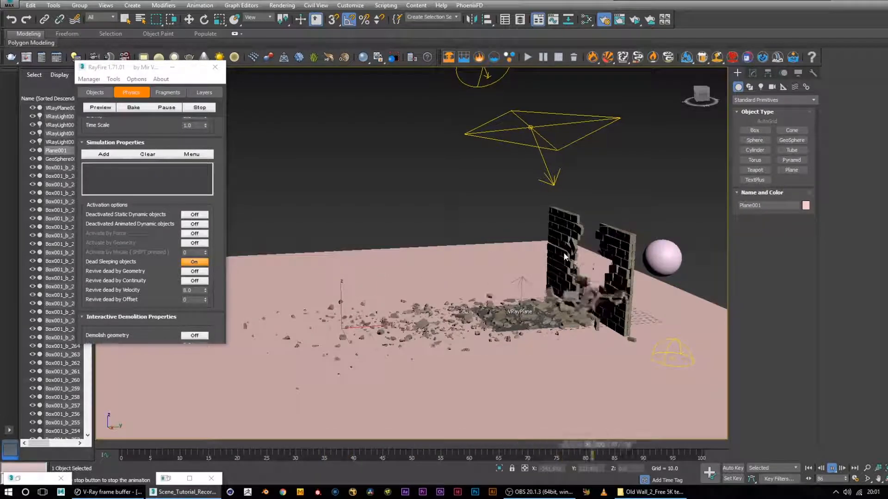
middle_click_drag(564, 255, 560, 288, "alt")
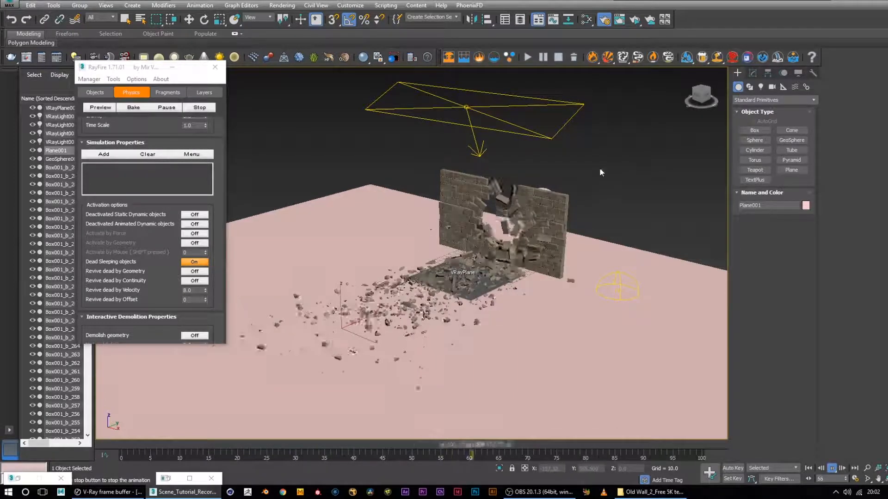
middle_click_drag(600, 168, 576, 171, "alt")
middle_click_drag(664, 215, 586, 212, "alt")
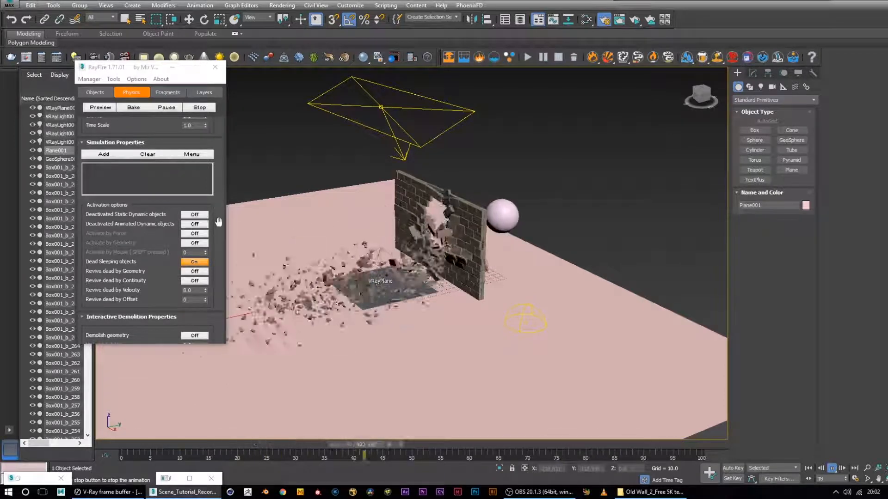
Step: Review the RayFire physics settings from Physical Options through Glue Properties while the wall animation keeps playing
scroll(214, 213, "down", 5)
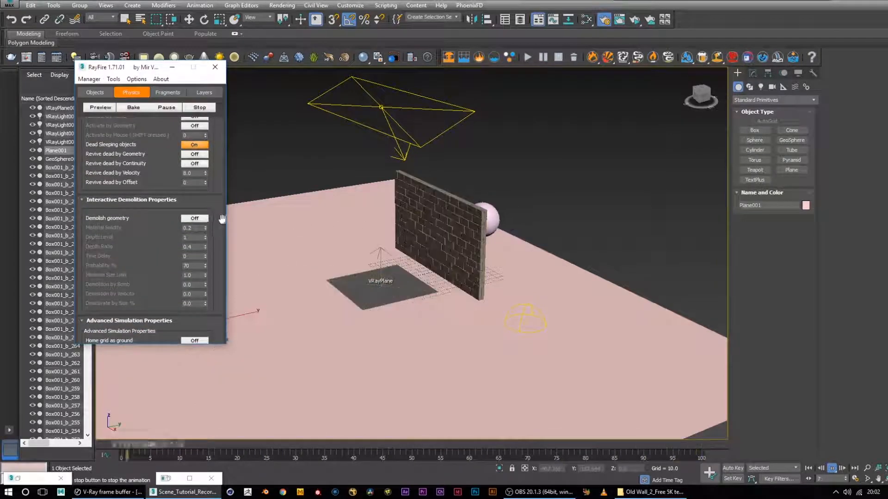
left_click_drag(212, 191, 201, 60)
left_click_drag(217, 184, 222, 82)
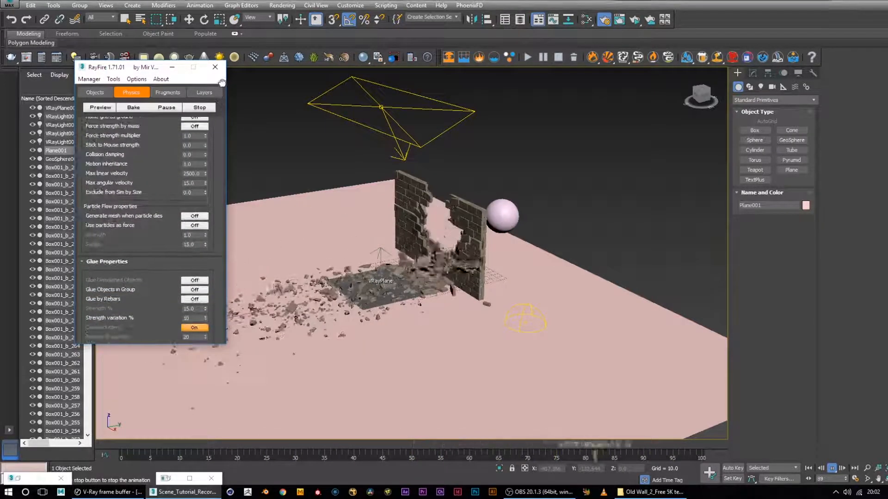
mouse_move(222, 136)
left_mouse_down()
mouse_move(220, 219)
mouse_move(220, 131)
left_mouse_up()
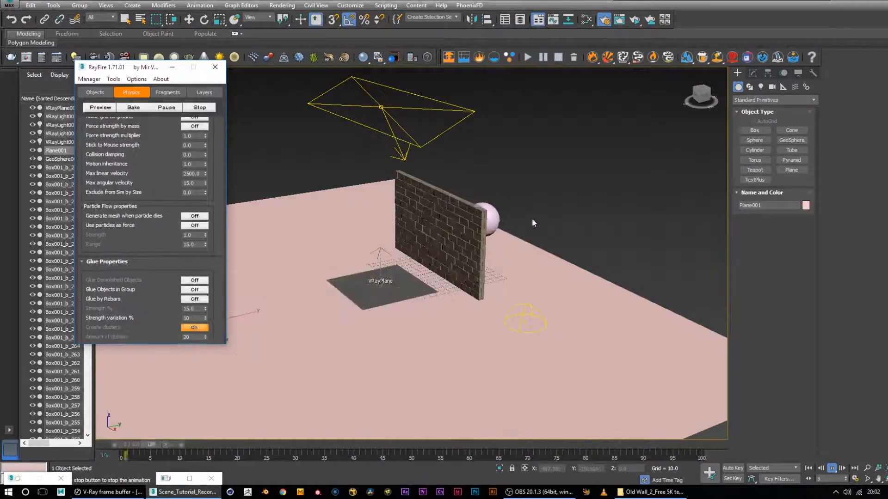
scroll(500, 215, "down", 4)
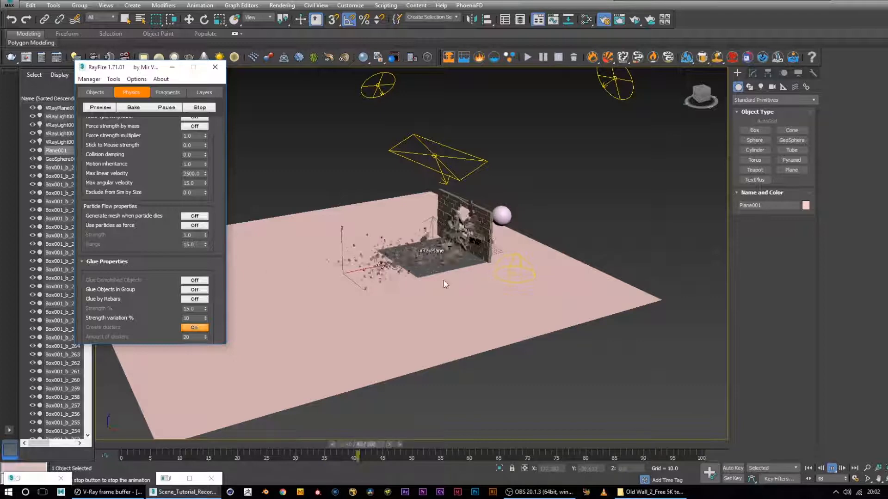
scroll(447, 262, "up", 2)
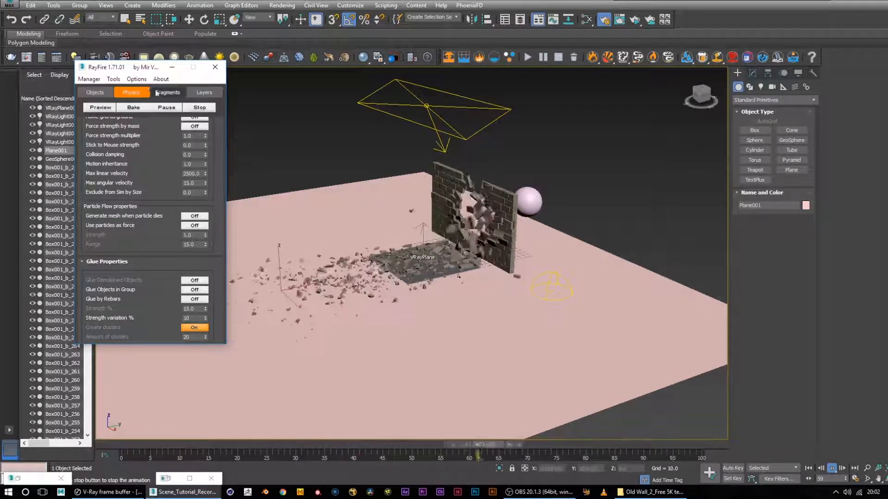
left_click_drag(136, 72, 157, 72)
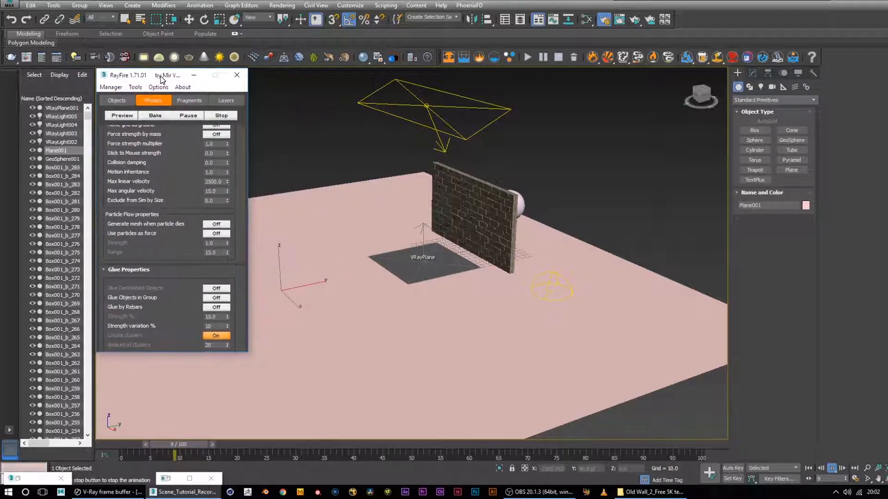
left_click_drag(241, 149, 231, 362)
left_click_drag(240, 186, 250, 280)
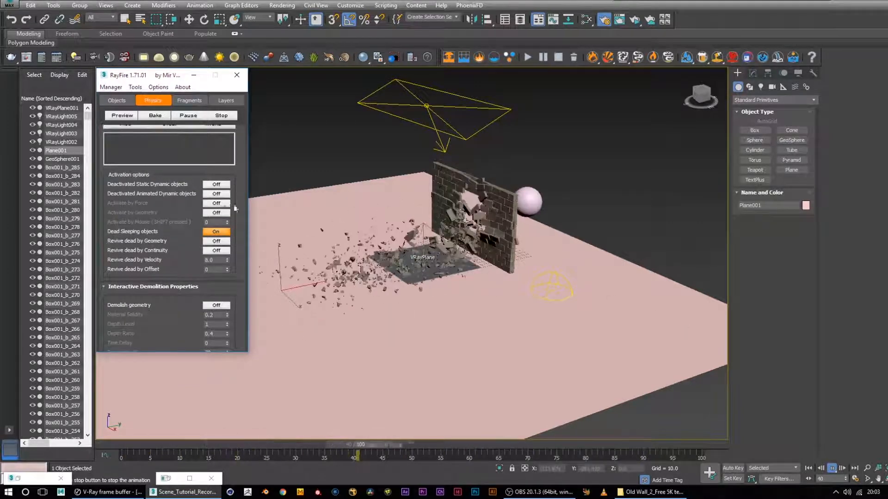
left_click_drag(242, 161, 242, 301)
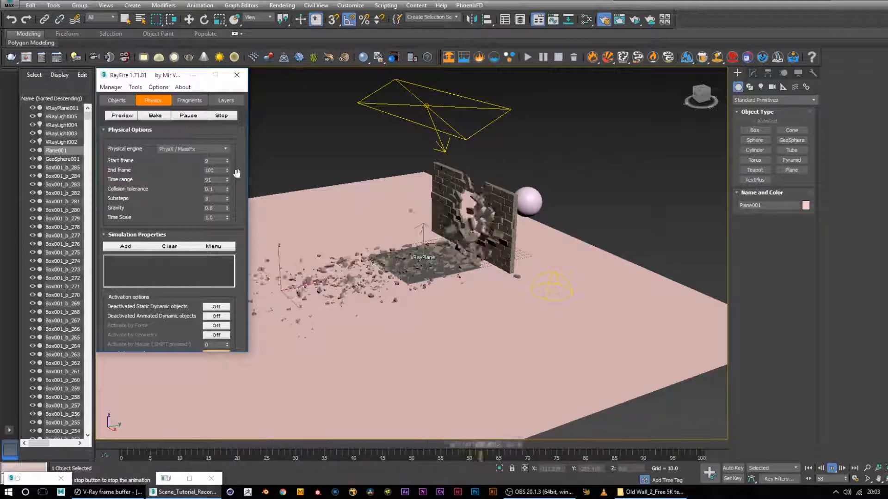
scroll(241, 147, "down", 3)
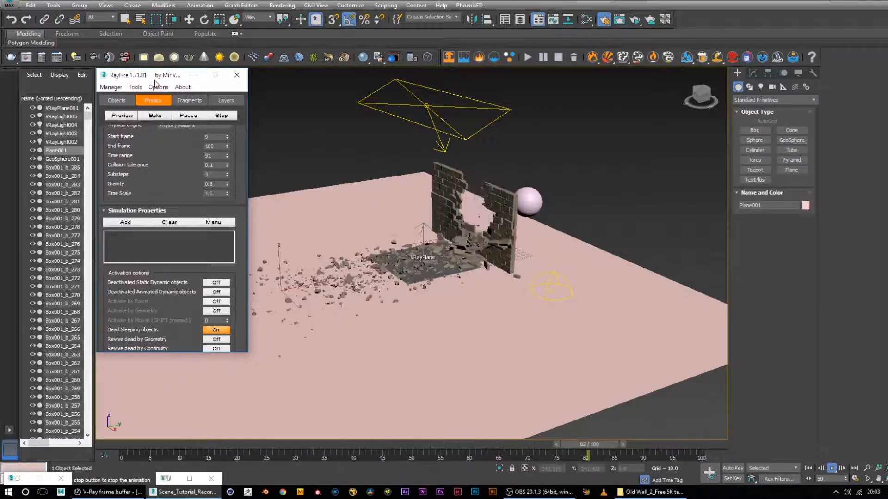
mouse_move(139, 79)
left_mouse_down()
mouse_move(201, 78)
mouse_move(145, 69)
mouse_move(132, 86)
mouse_move(142, 79)
left_mouse_up()
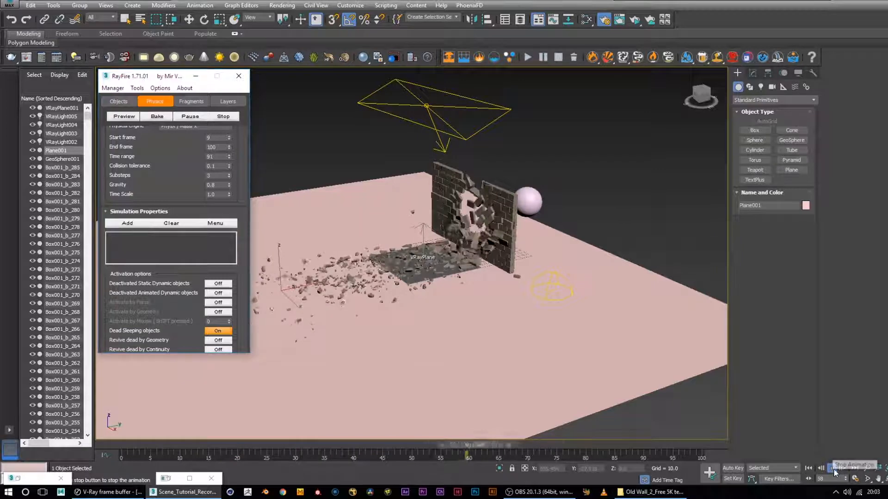
Step: Stop the playback, hold the animation at frame 22, and hide the ground plane Plane001
left_click(830, 469)
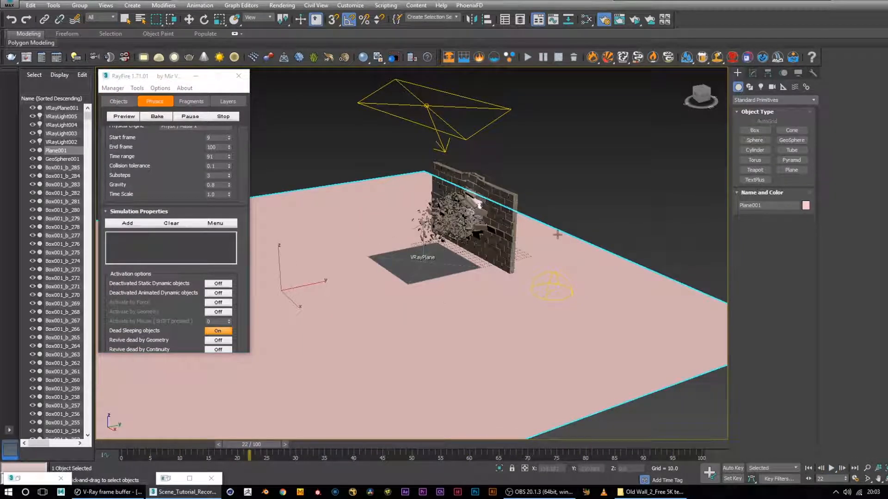
scroll(509, 229, "up", 4)
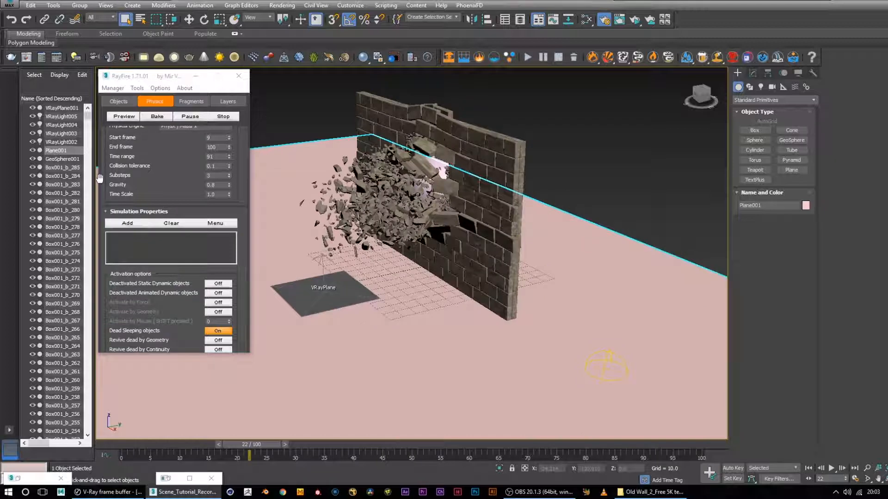
left_click(32, 151)
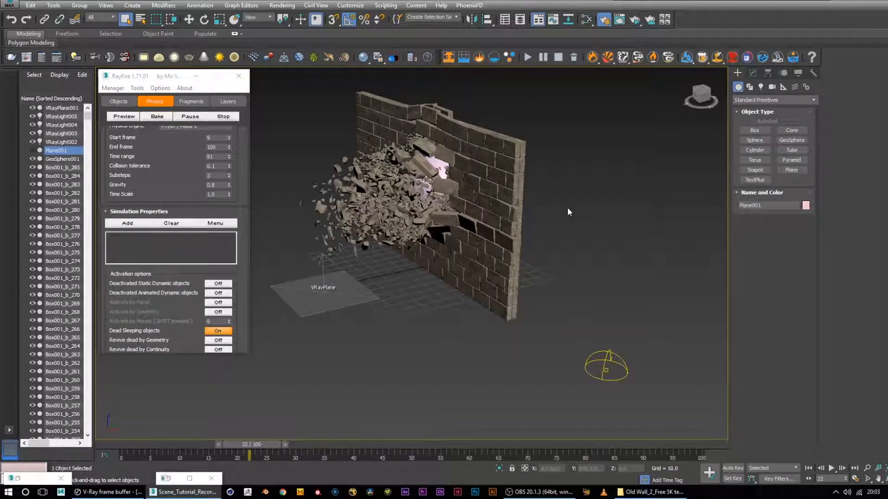
middle_click_drag(569, 212, 628, 281)
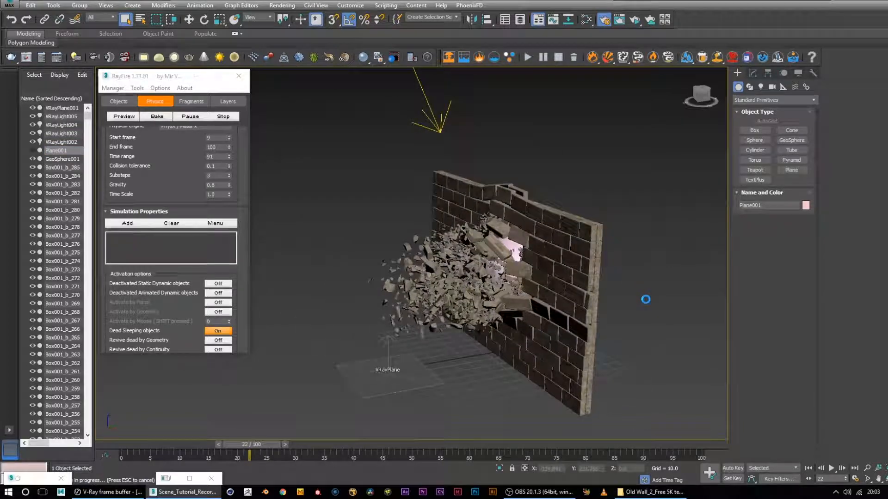
Step: Render the bursting wall at frame 22 in the V-Ray frame buffer and enlarge the render window to 972 x 734
left_click(166, 480)
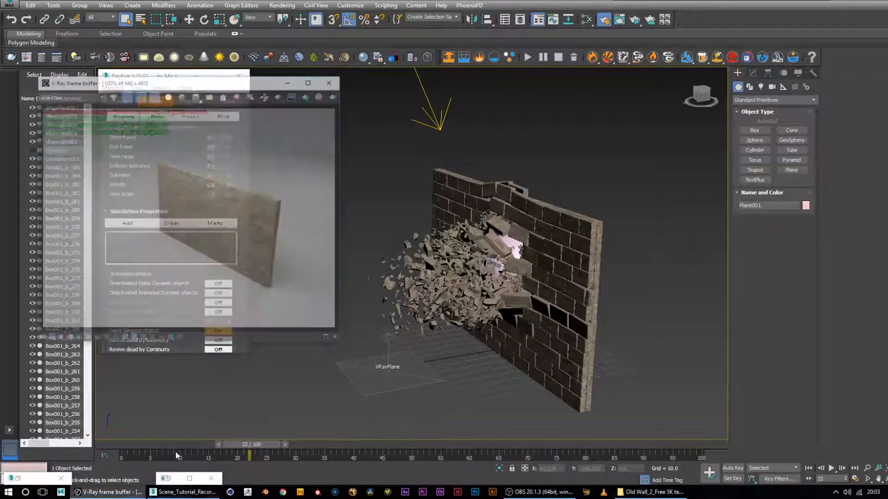
left_click(308, 59)
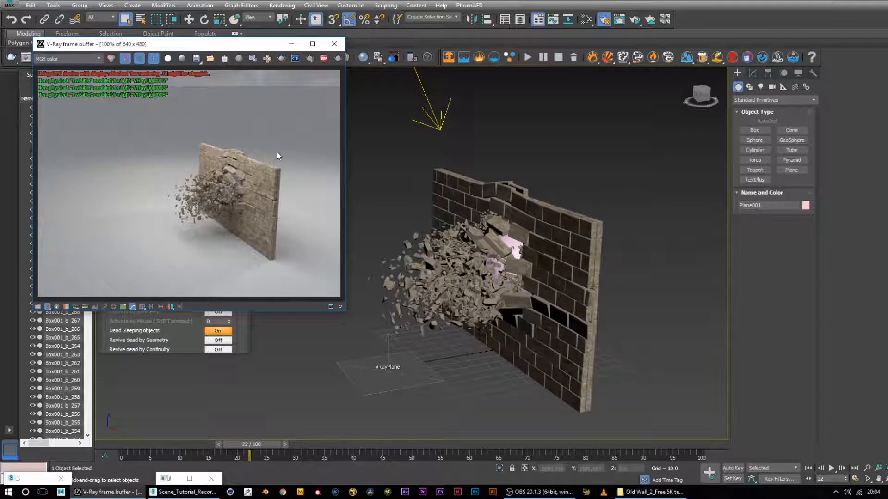
scroll(280, 153, "up", 2)
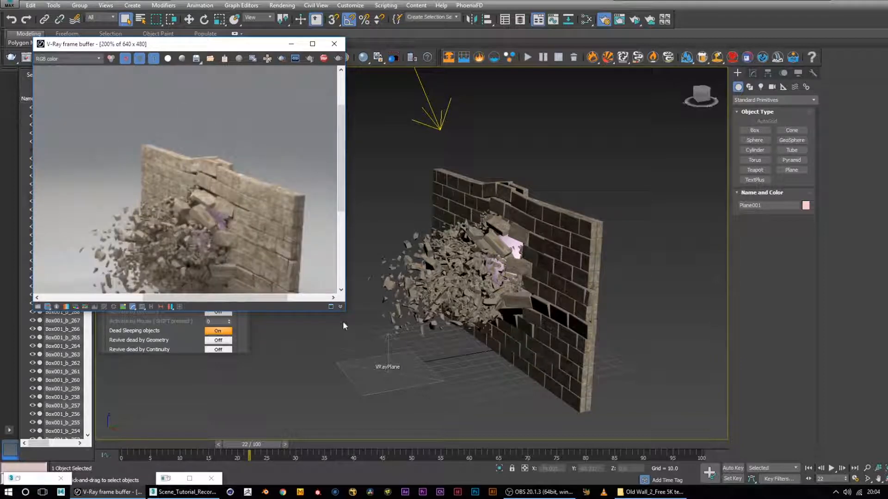
left_click_drag(342, 309, 577, 429)
scroll(376, 294, "down", 2)
scroll(382, 295, "up", 1)
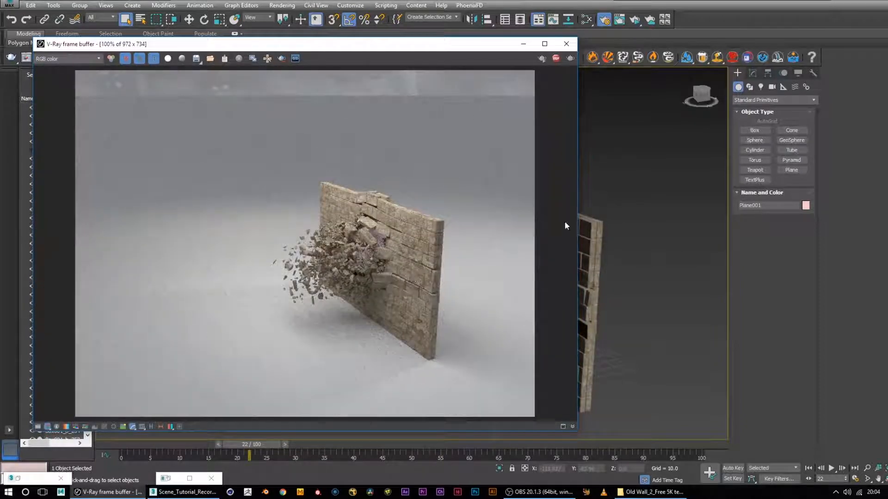
left_click_drag(440, 48, 346, 34)
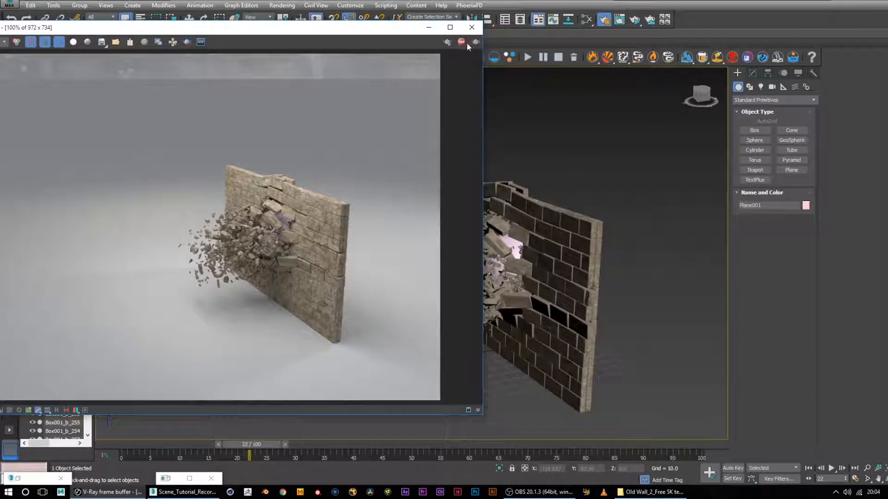